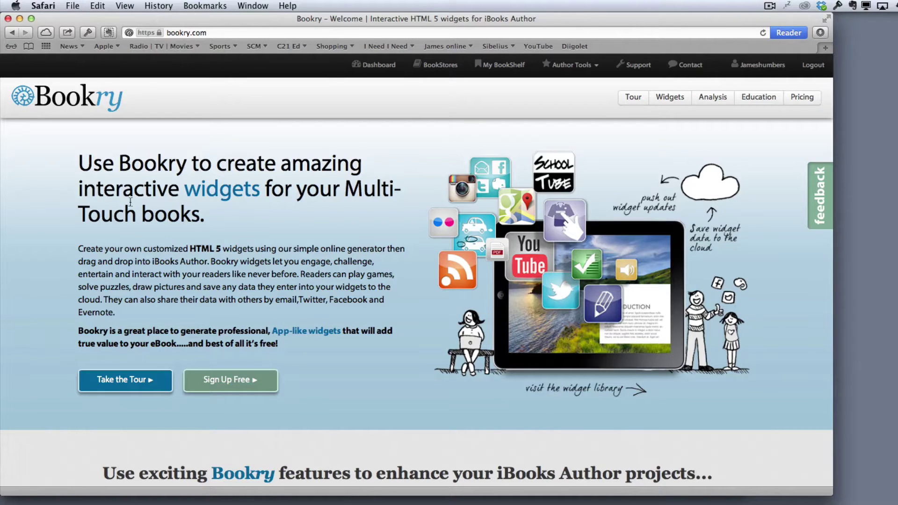
Start a new book from Author Tools and create it with a personal name as its title.
click(583, 67)
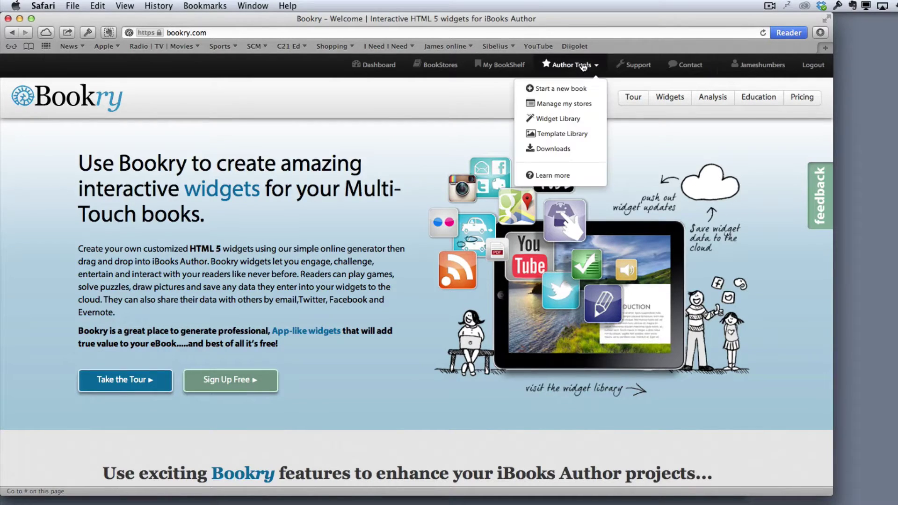
click(567, 89)
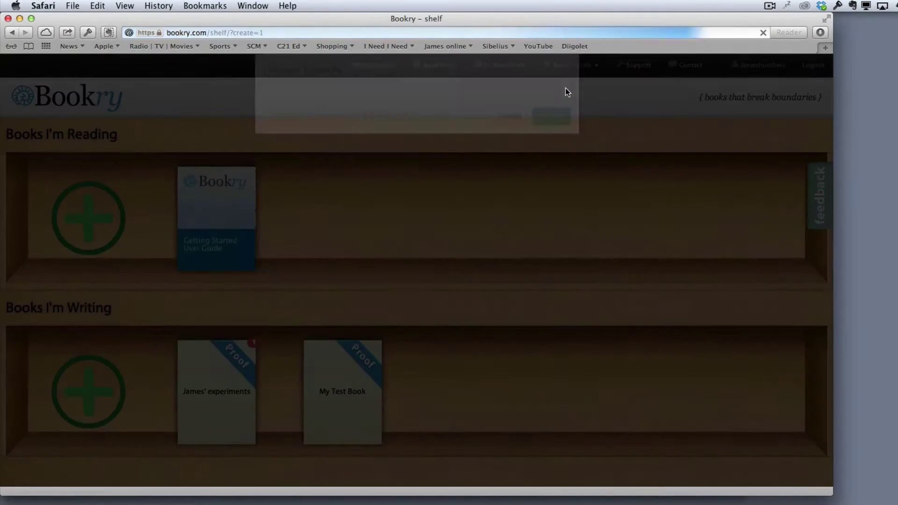
click(334, 208)
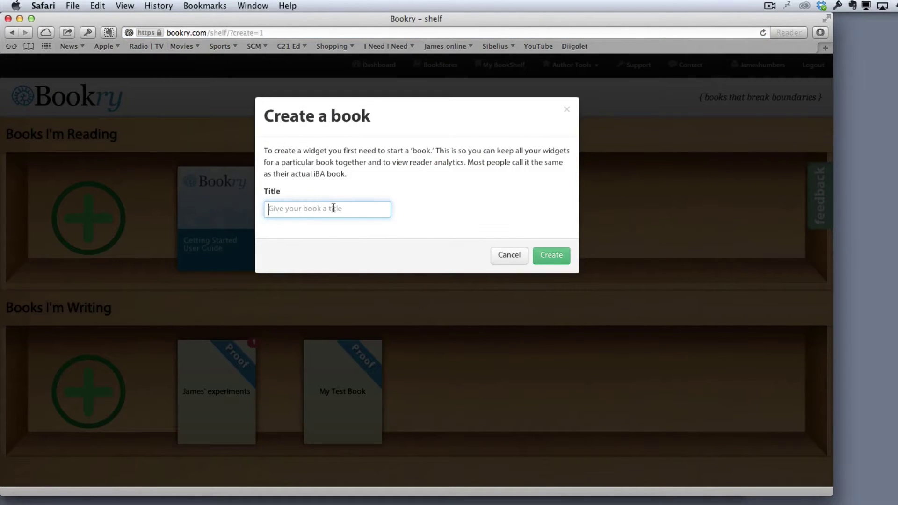
click(548, 253)
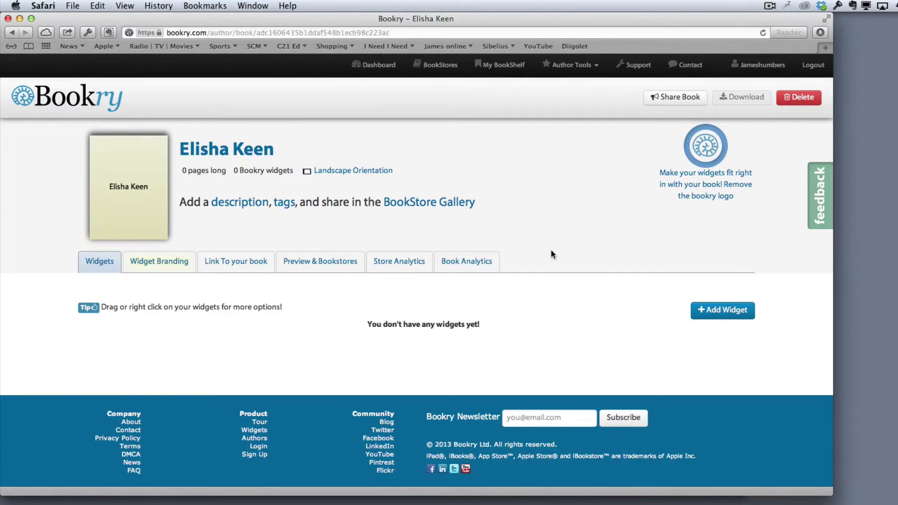
Open the Widget Library from the Author Tools menu.
click(578, 67)
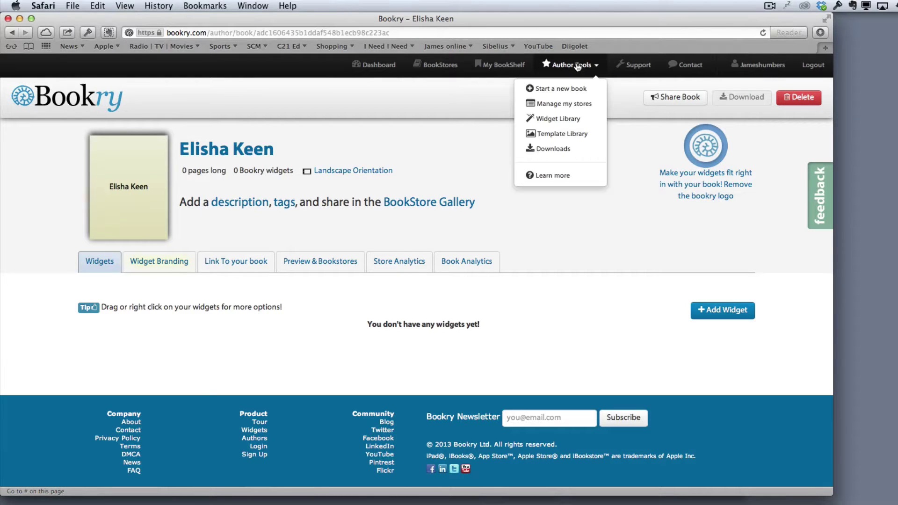
click(574, 122)
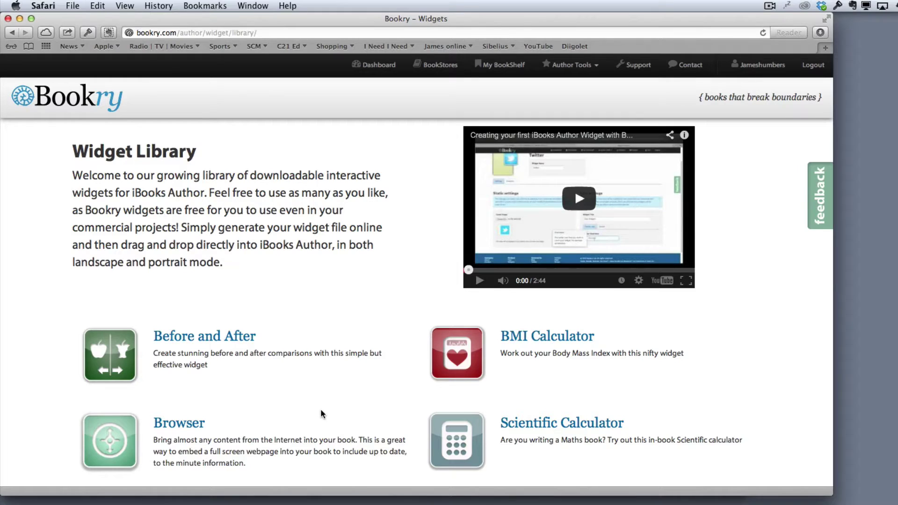
Scroll down the Widget Library to open the Checklist widget's page, then switch to iBooks Author.
scroll(321, 413, down, 3)
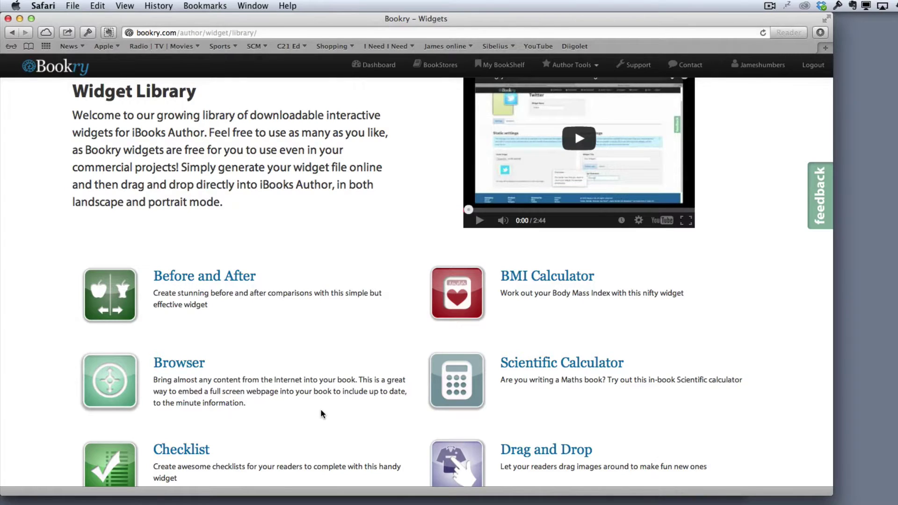
scroll(321, 411, down, 4)
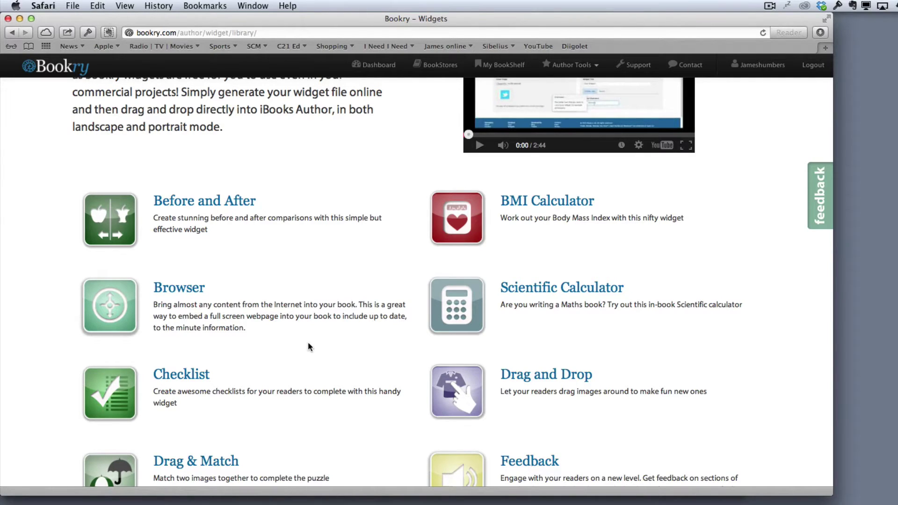
scroll(308, 342, down, 2)
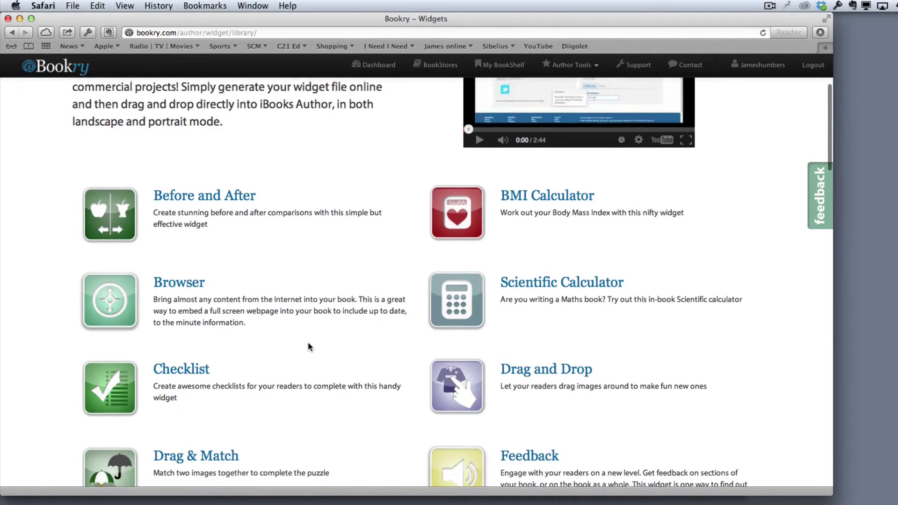
scroll(309, 346, down, 3)
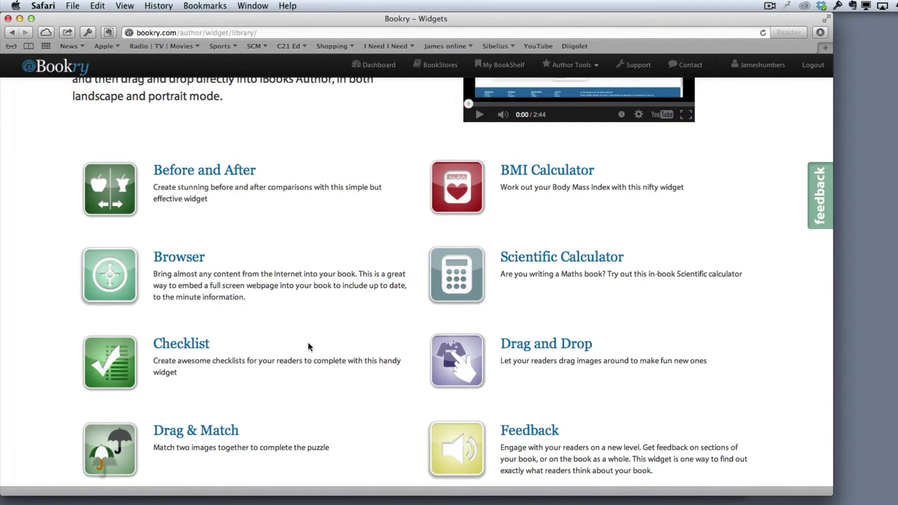
scroll(308, 346, down, 3)
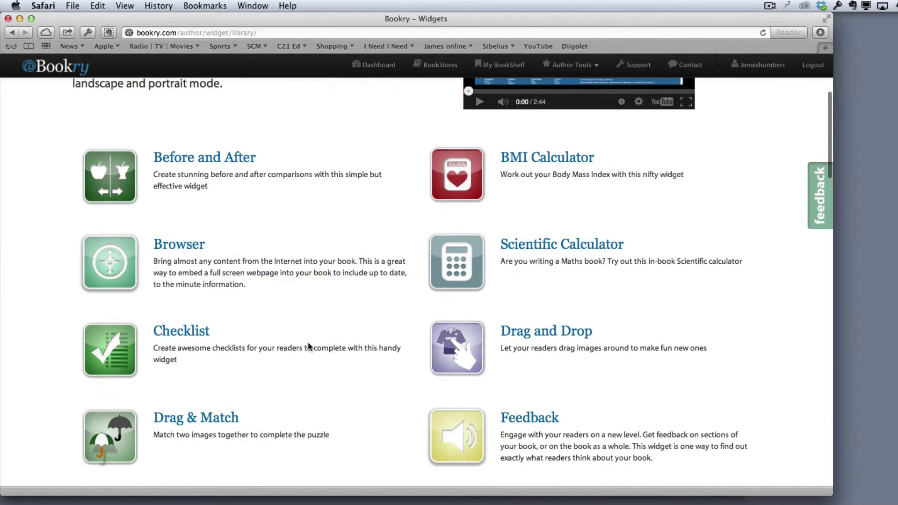
scroll(309, 343, down, 1)
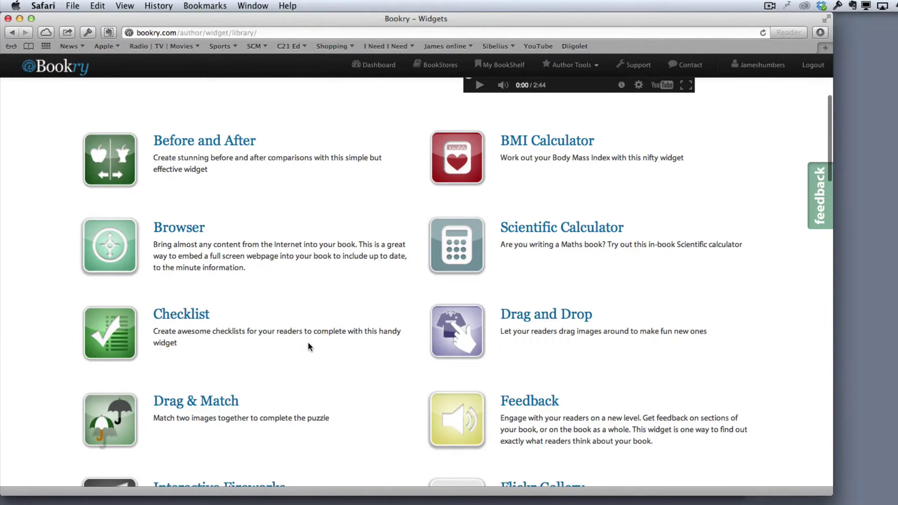
scroll(308, 347, down, 3)
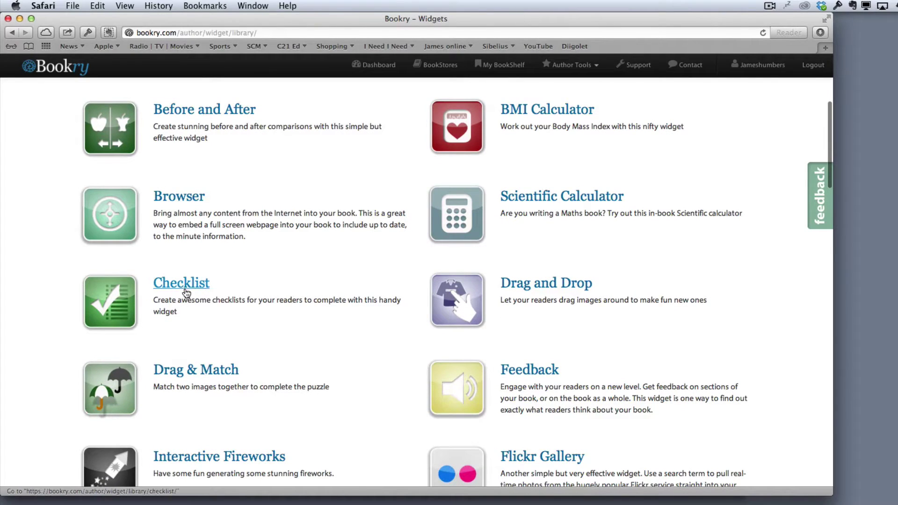
click(183, 287)
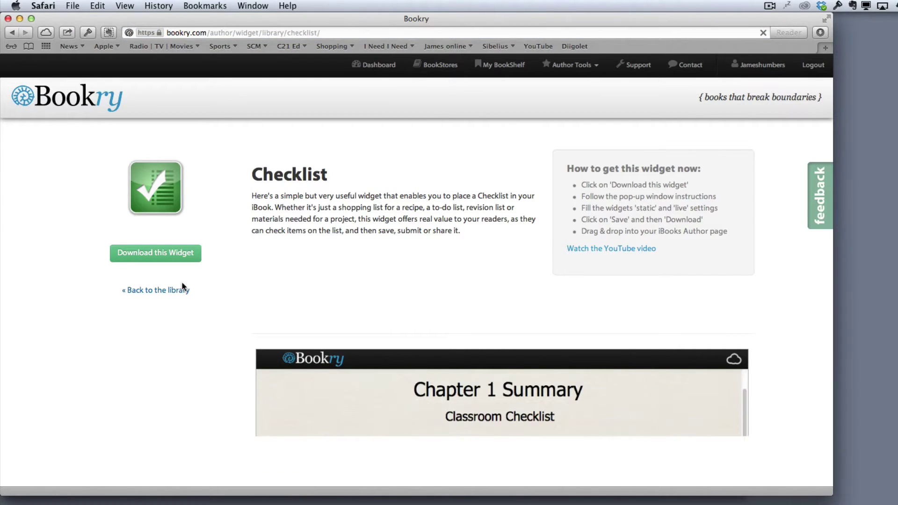
key(super+Tab)
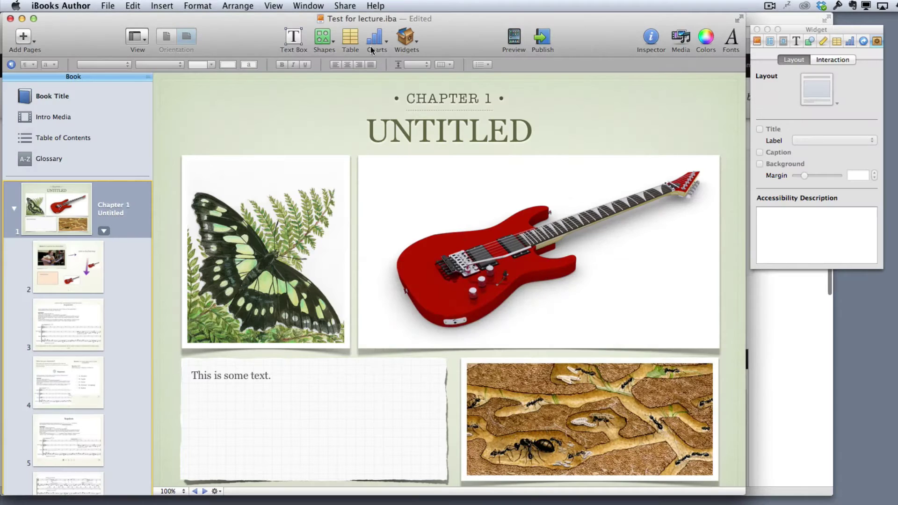
click(413, 40)
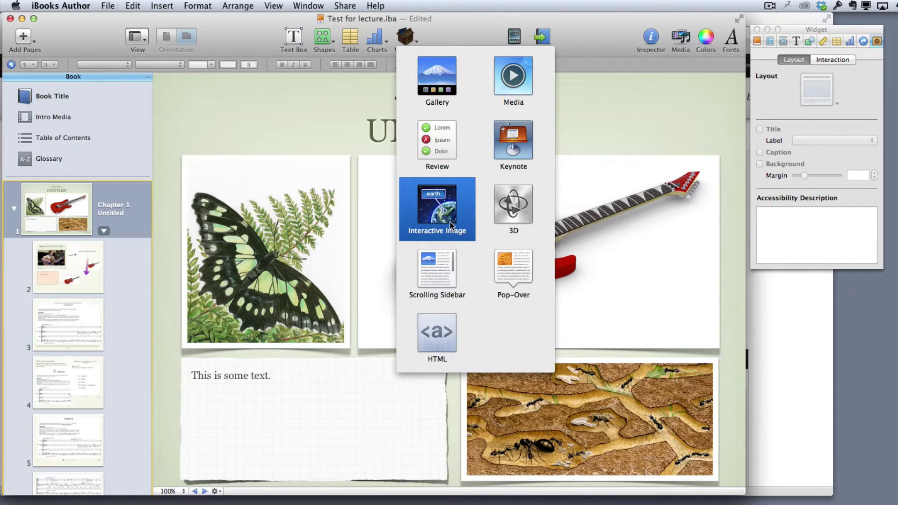
click(618, 16)
key(super+Tab)
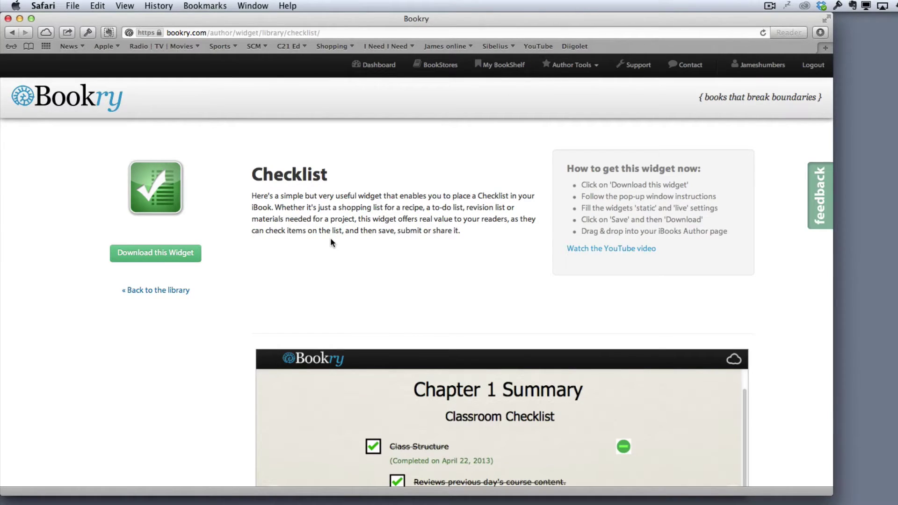
Get the Checklist widget for the new book and rename it 'Composition task'.
click(160, 254)
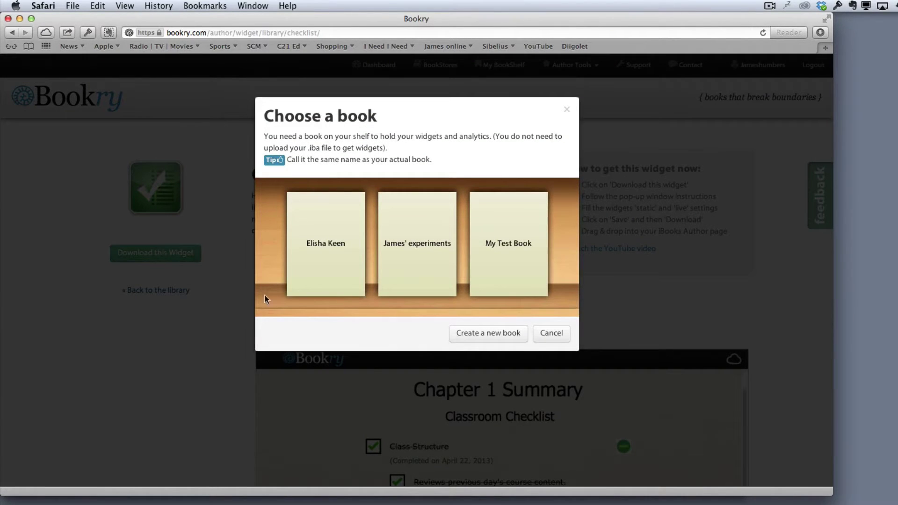
click(335, 256)
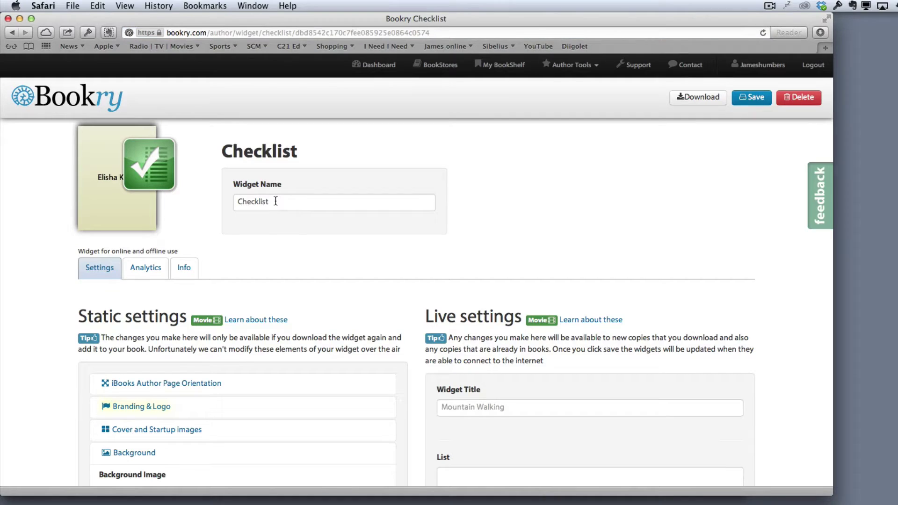
click(276, 201)
double_click(275, 201)
text(C)
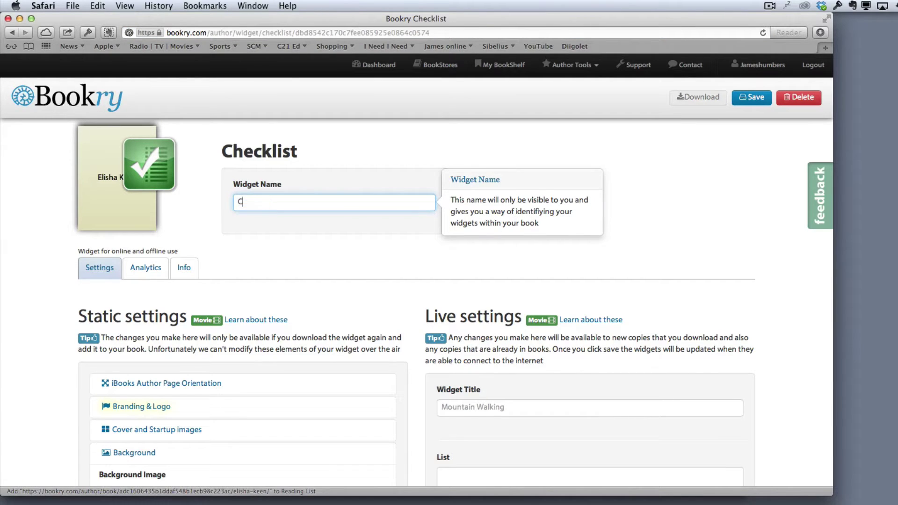
text(omposition task)
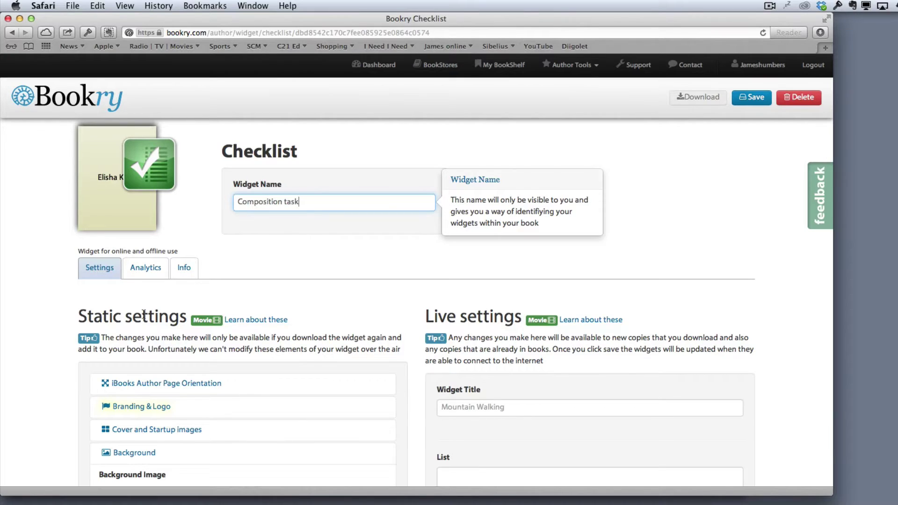
Scroll down through the widget settings to reach the List fields.
scroll(145, 318, down, 3)
scroll(145, 318, down, 5)
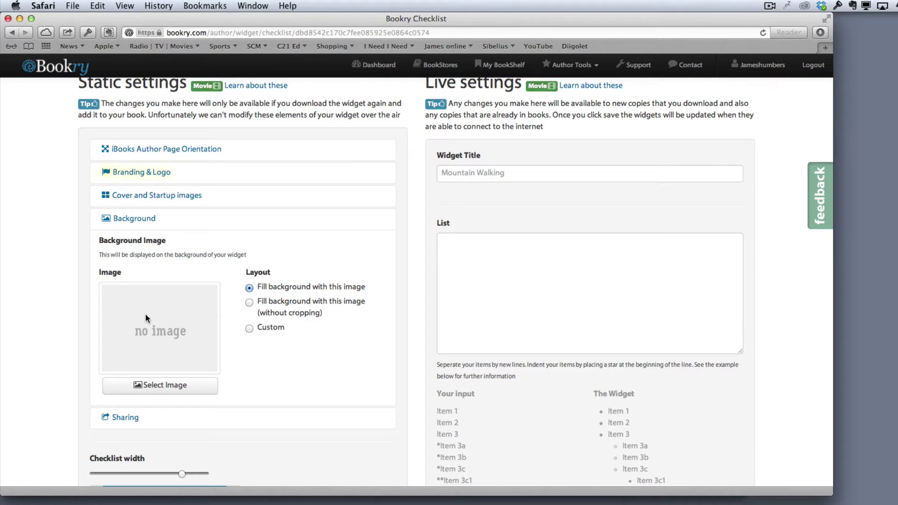
scroll(146, 318, down, 8)
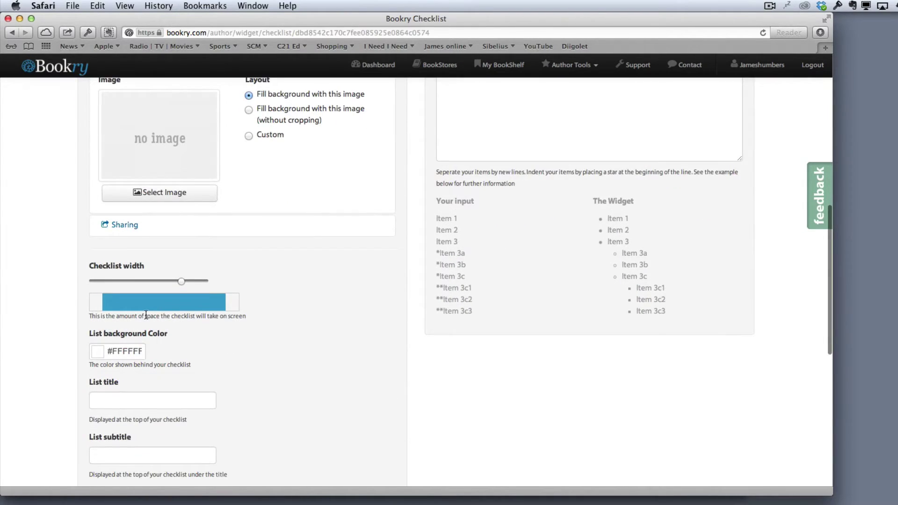
scroll(146, 315, down, 8)
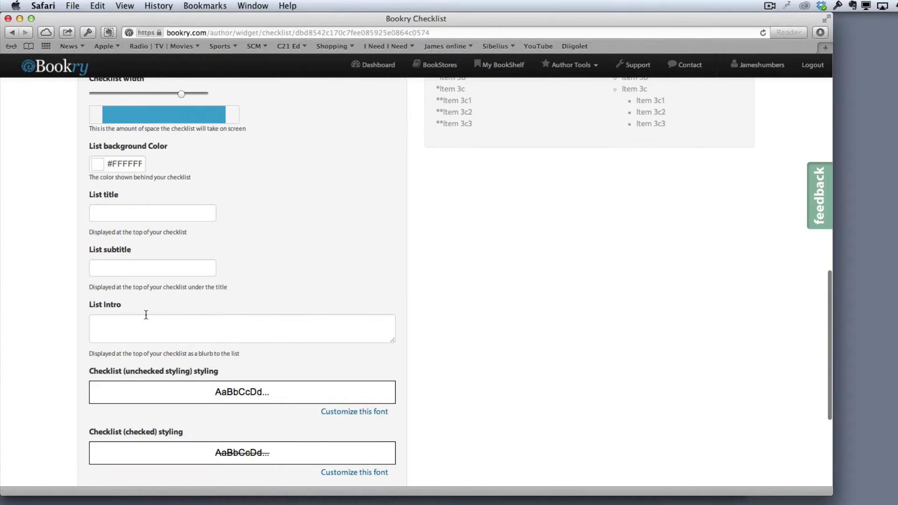
scroll(146, 314, down, 5)
scroll(145, 314, up, 20)
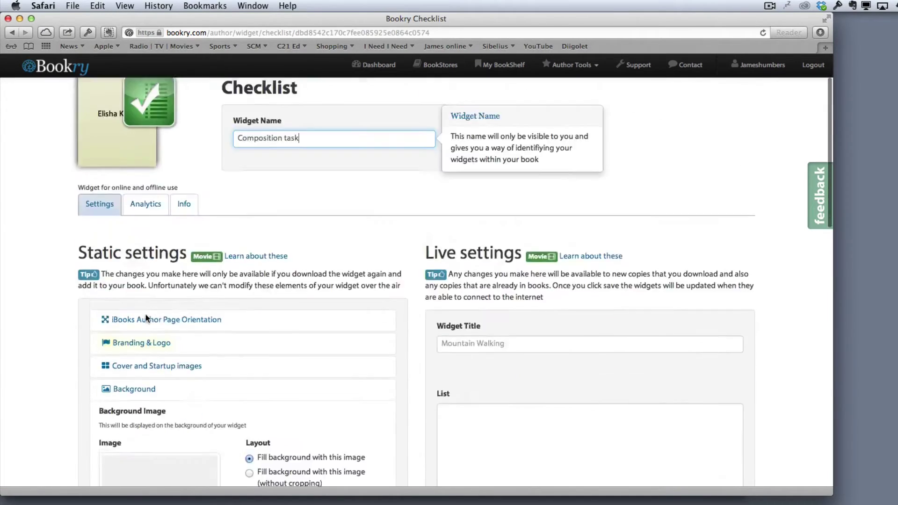
scroll(145, 314, down, 6)
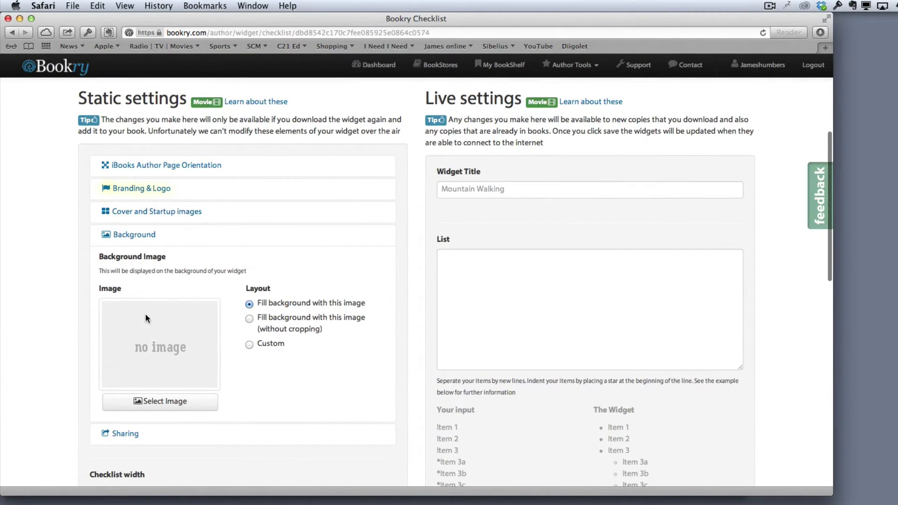
scroll(147, 318, down, 9)
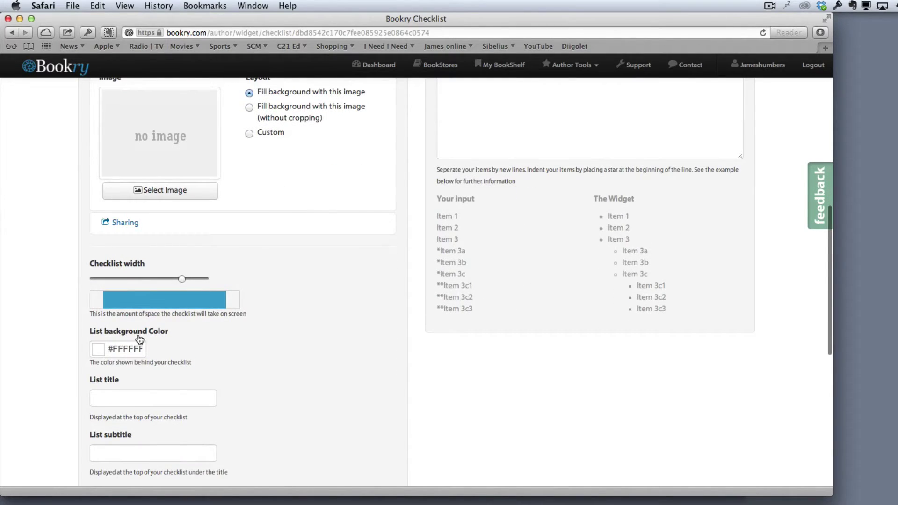
scroll(137, 335, down, 5)
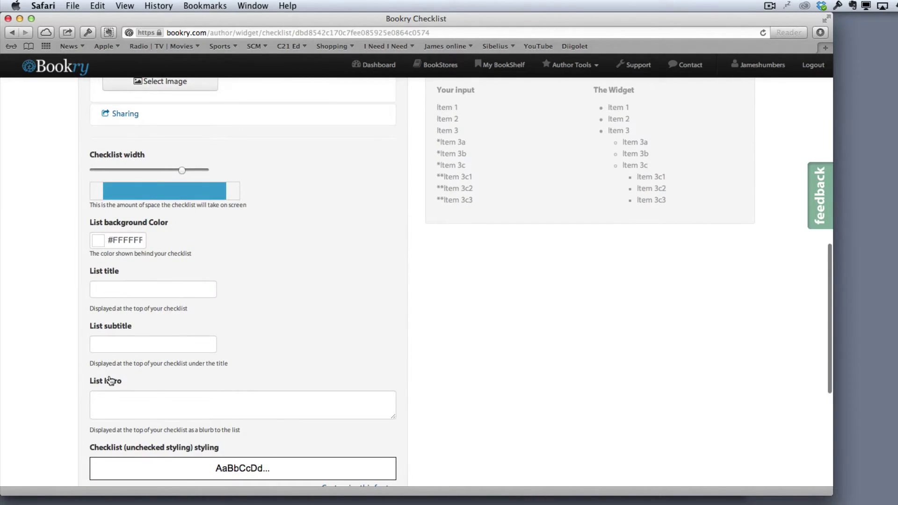
scroll(111, 423, down, 5)
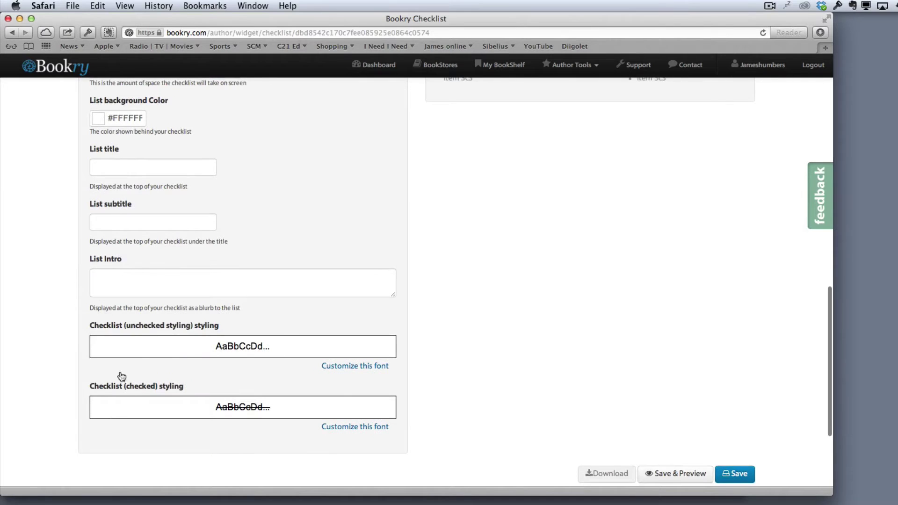
scroll(115, 356, up, 7)
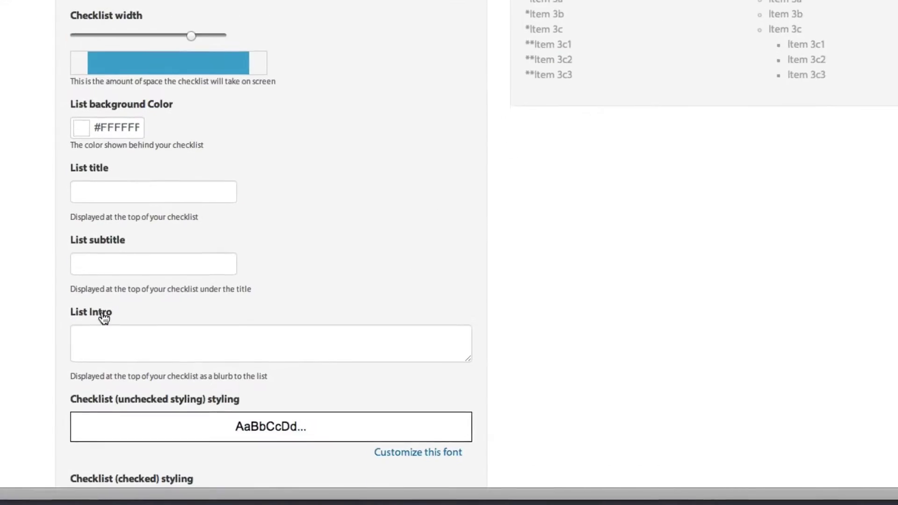
Set the list title to 'Composition task' and the subtitle to 'Steps to complete'.
click(96, 188)
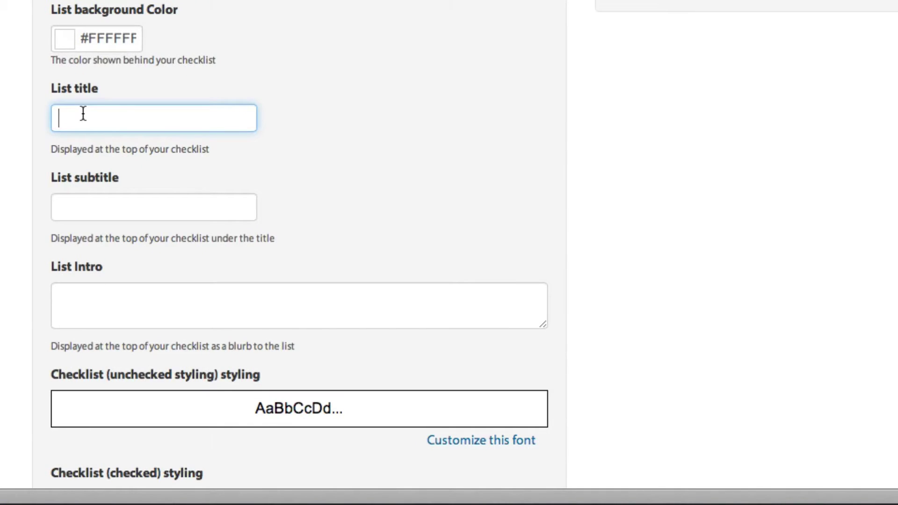
text(Composition task)
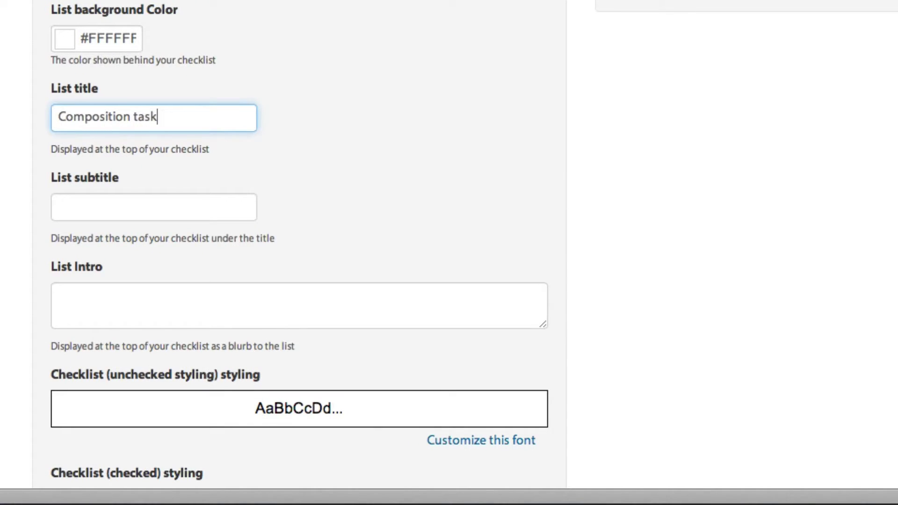
click(104, 206)
text(S)
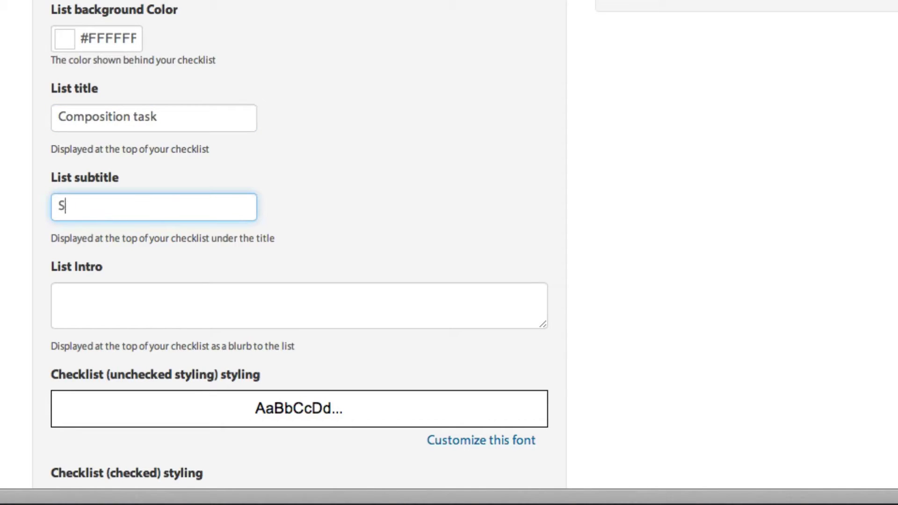
text(teps to complete)
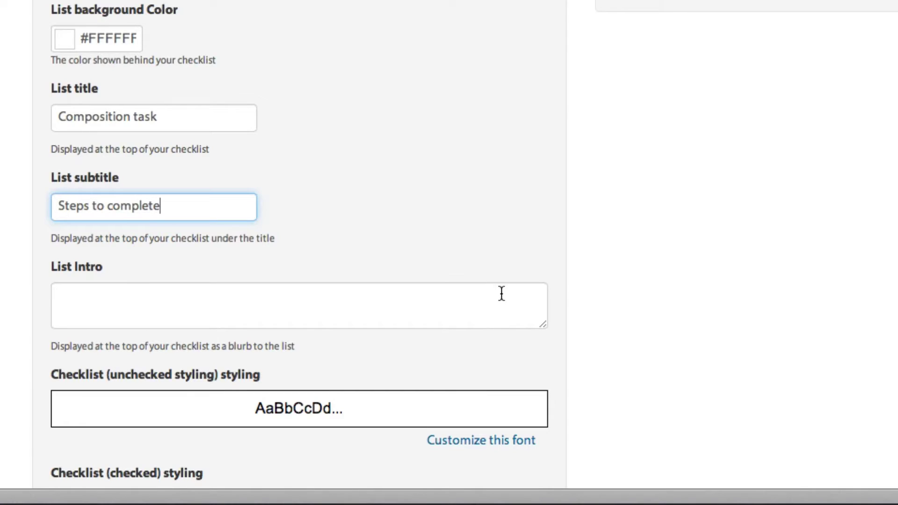
Fill List Intro with 'There are a number of steps to complete. Please check each off as you go.'.
scroll(502, 294, down, 3)
click(461, 174)
text(There are a number of steps to complete)
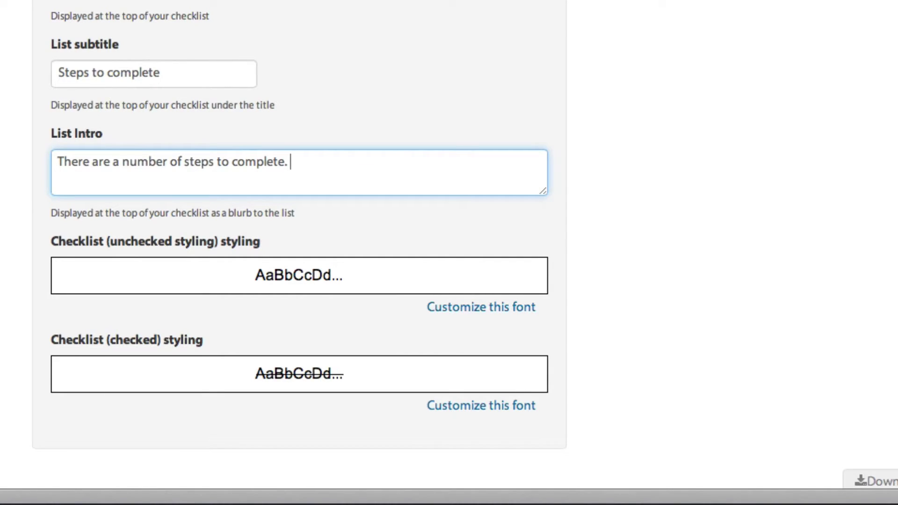
text(. Please check)
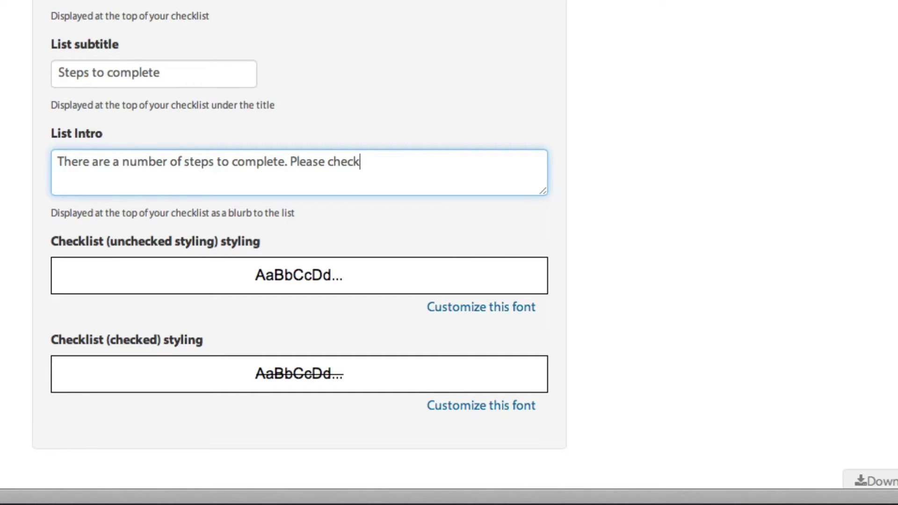
text( each off as you go.)
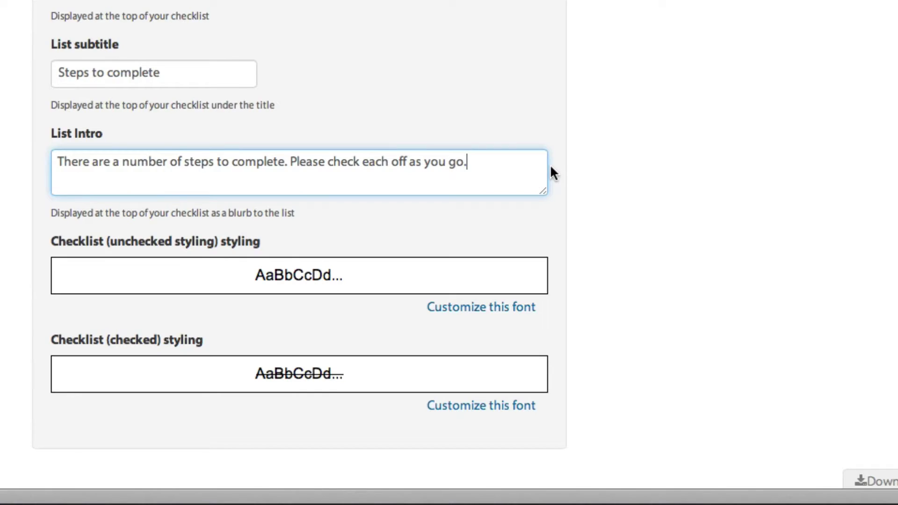
scroll(550, 169, down, 3)
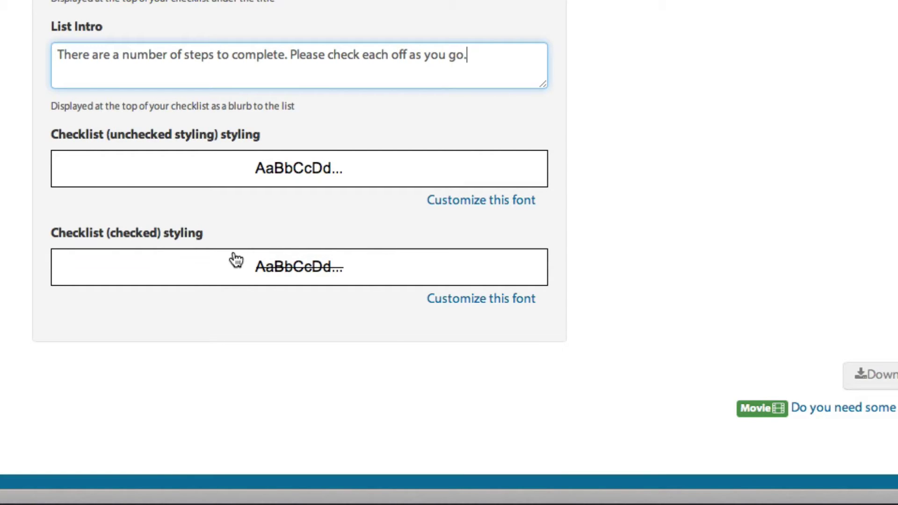
scroll(365, 158, up, 6)
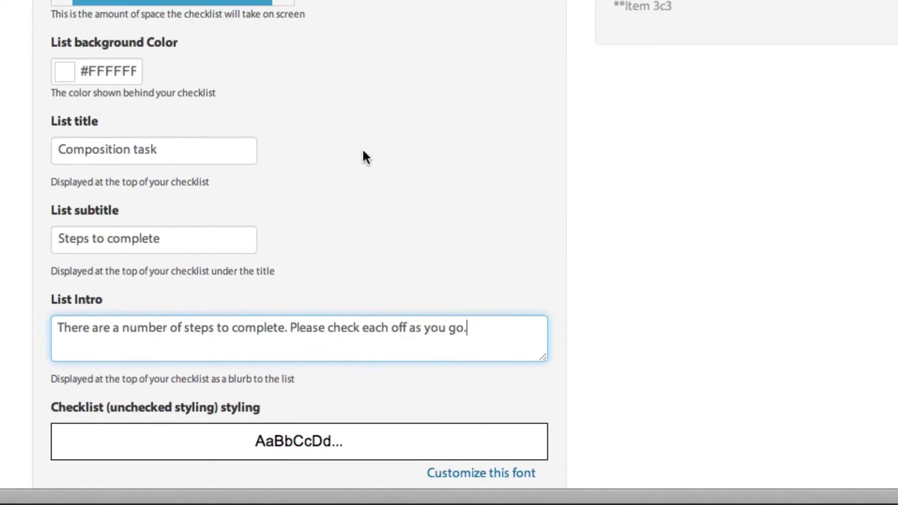
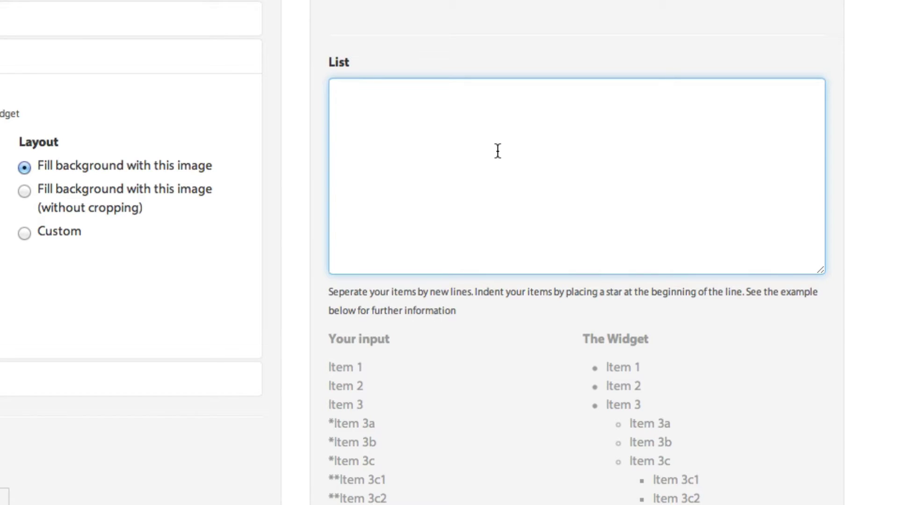
Enter 'Write lyrics' with its starred sub-steps (subject, story, consistent rhythm, rhymes), then 'Choose your chords'.
text(Write ly)
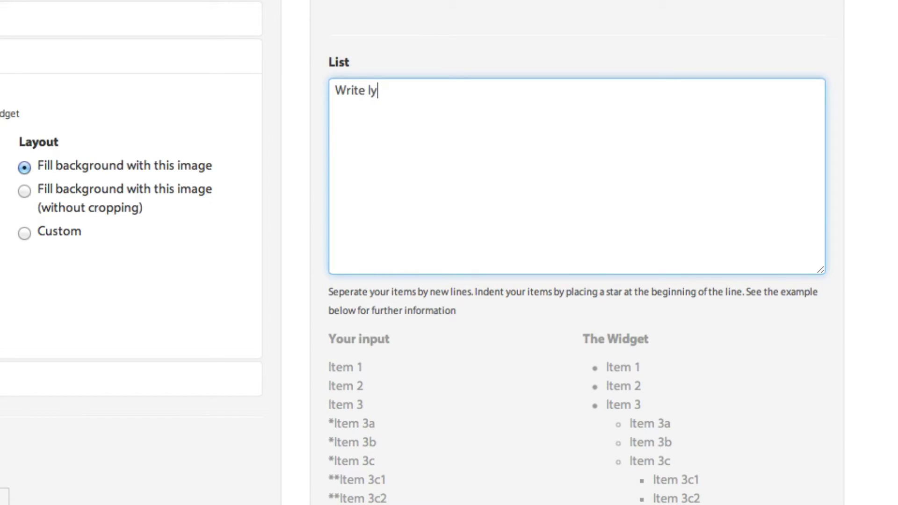
text(rics)
text(*Choose )
text(a subject)
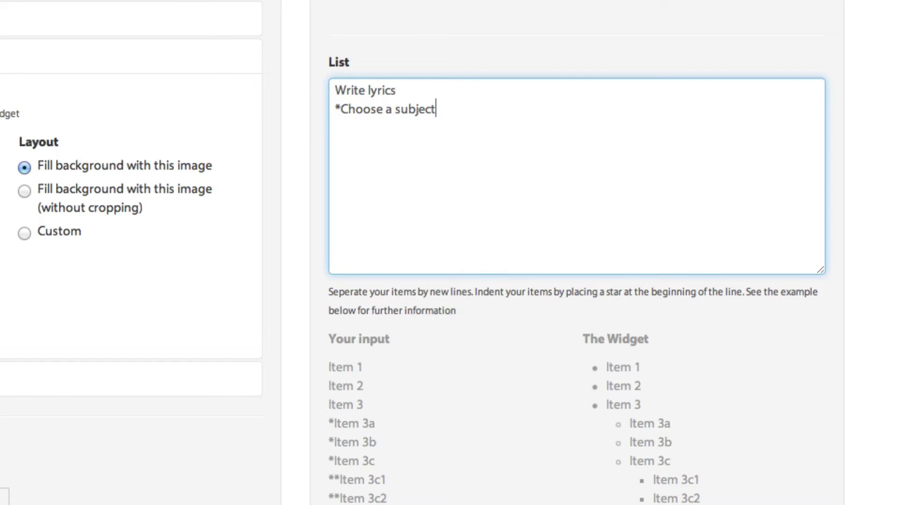
key(Return)
text(*THink abourt th)
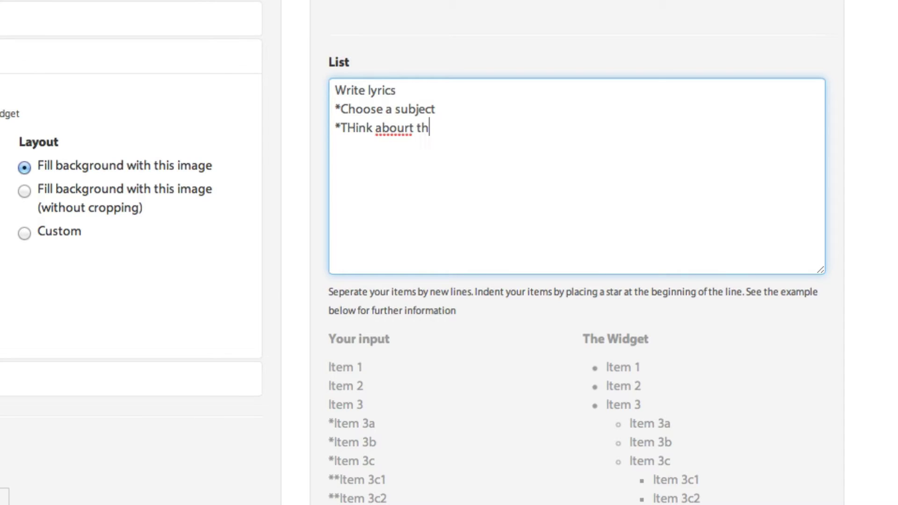
key(BackSpace)
key(BackSpace)
key(BackSpace)
key(BackSpace)
key(BackSpace)
text(t the story)
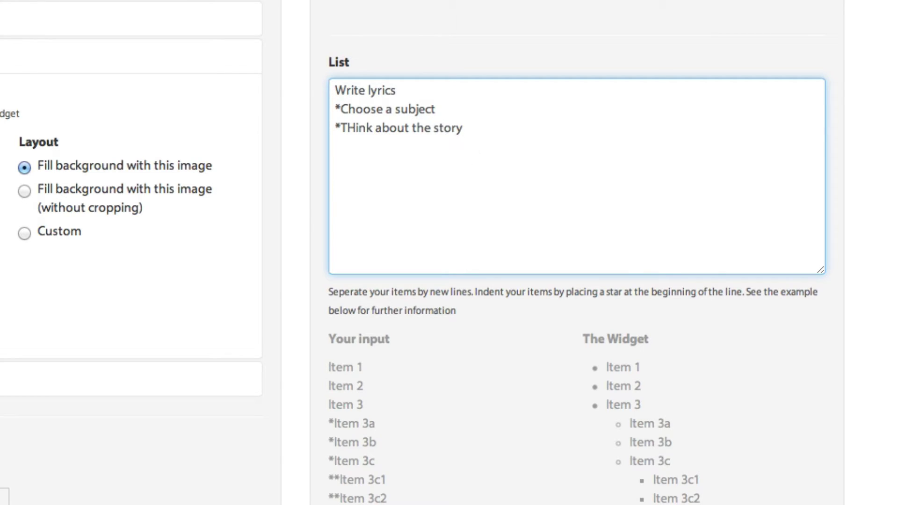
key(Return)
text(*Make sure )
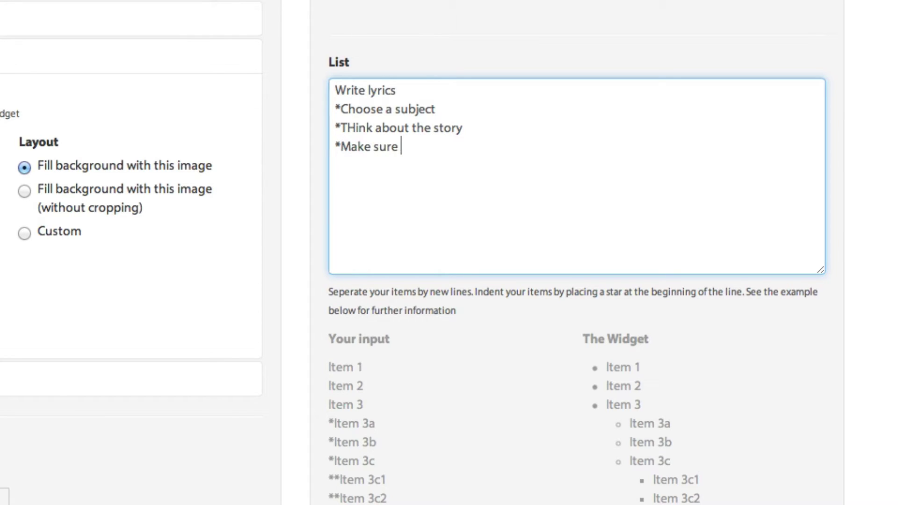
text(the rhyth)
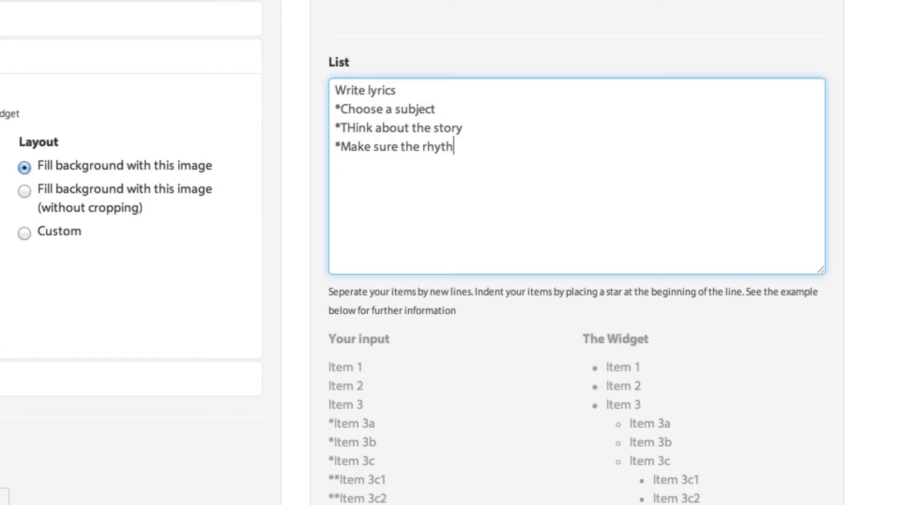
text(m is consistent)
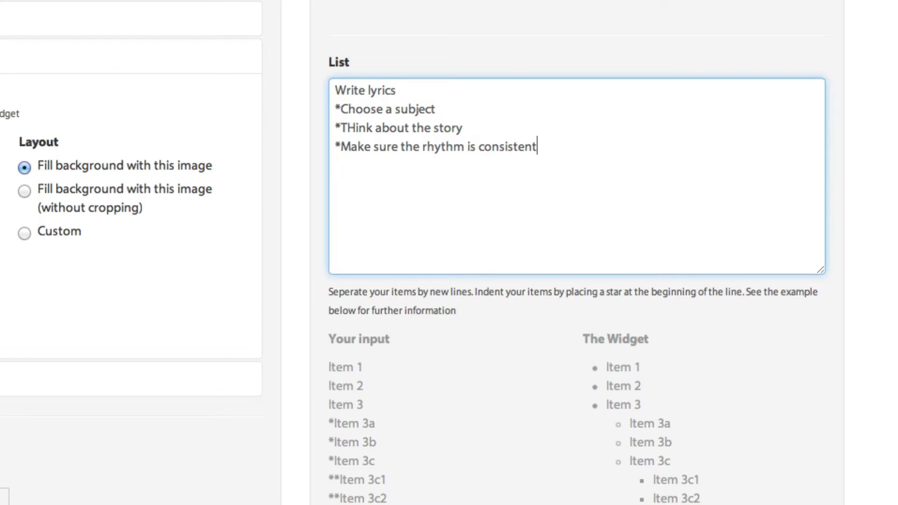
key(Return)
text(*)
text(Rhyming)
key(BackSpace)
key(BackSpace)
key(BackSpace)
text(es Choo)
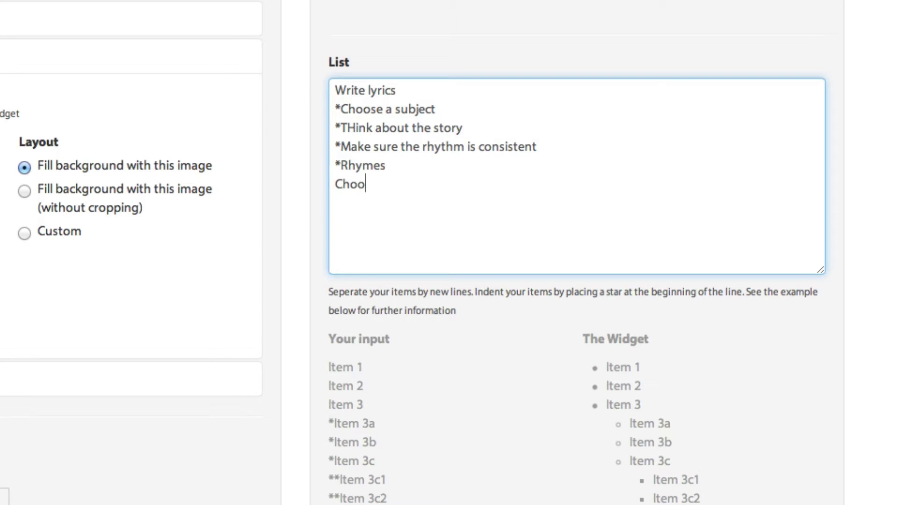
text(se your chords)
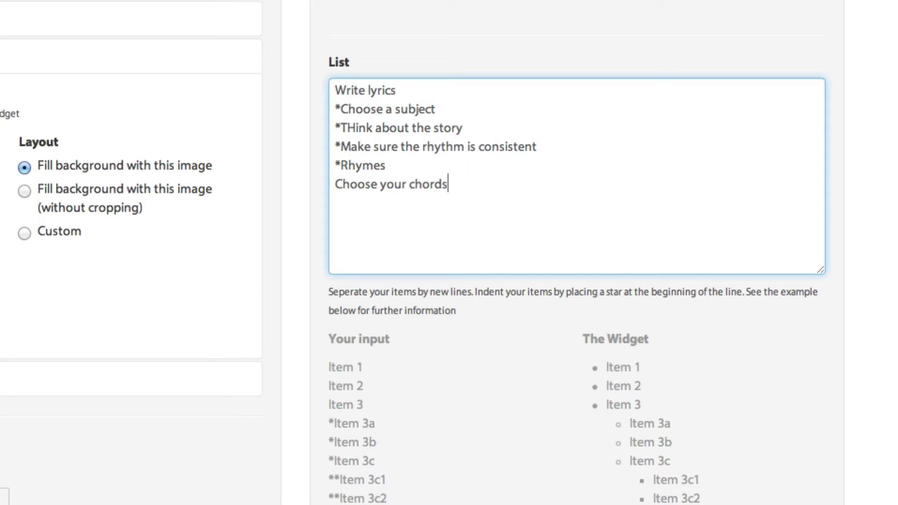
Add the steps 'Write a bass line', 'Improvise a melody' and 'Record several drafts'.
key(Return)
text(Write a bass lin)
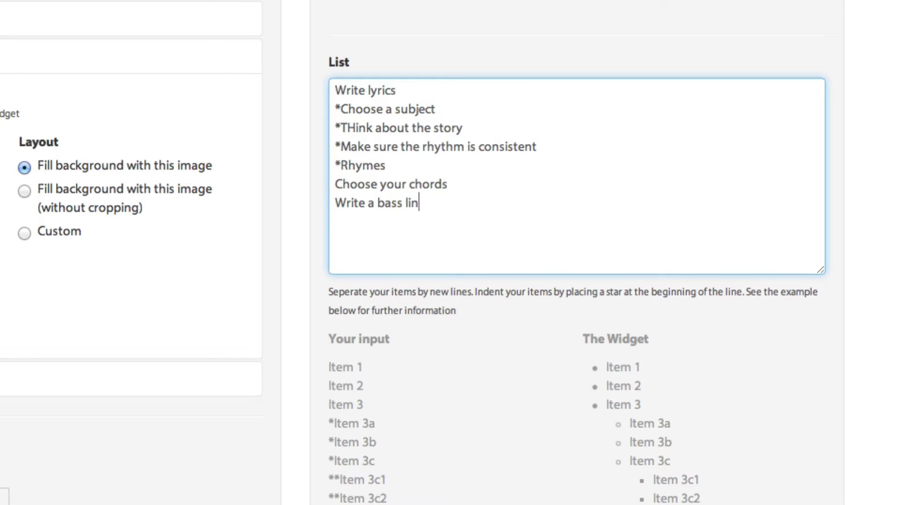
text(e)
key(Return)
text(Improvise a melody)
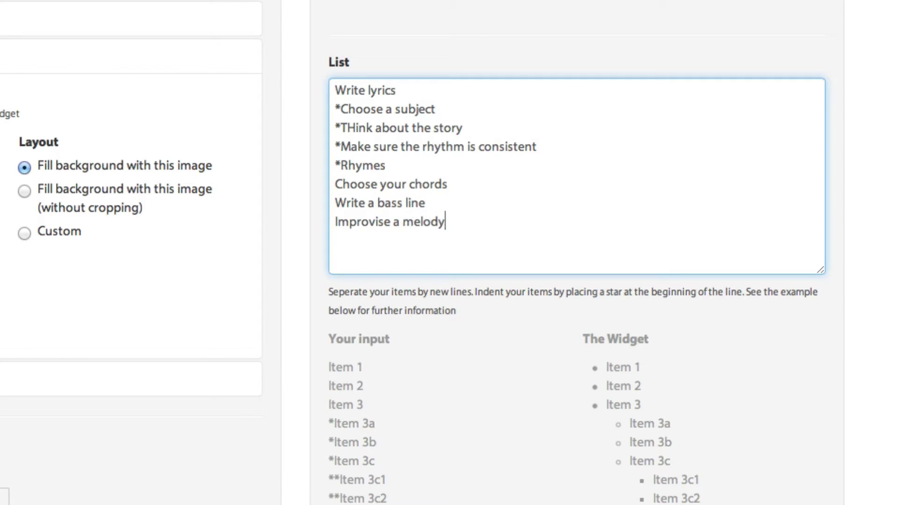
key(Return)
text(Record seve)
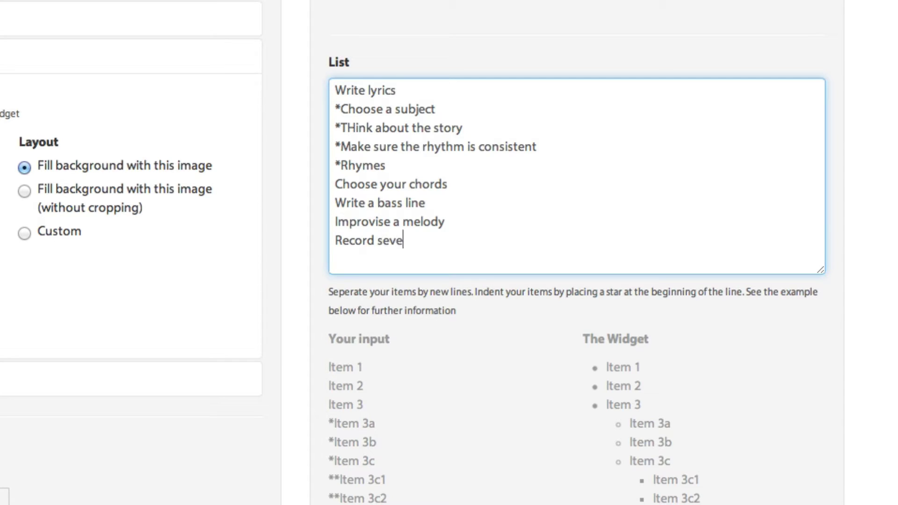
text(ral drafts)
Save the Composition task checklist widget settings.
scroll(583, 452, up, 5)
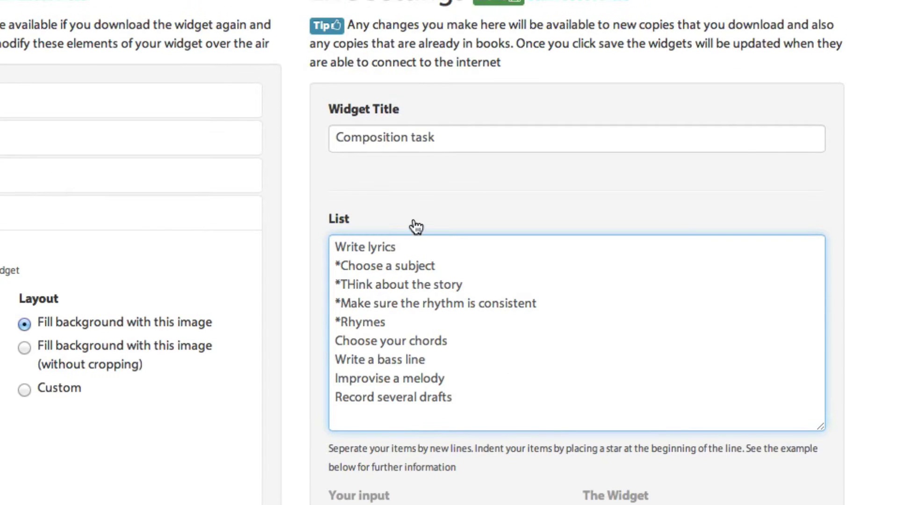
scroll(445, 440, down, 1)
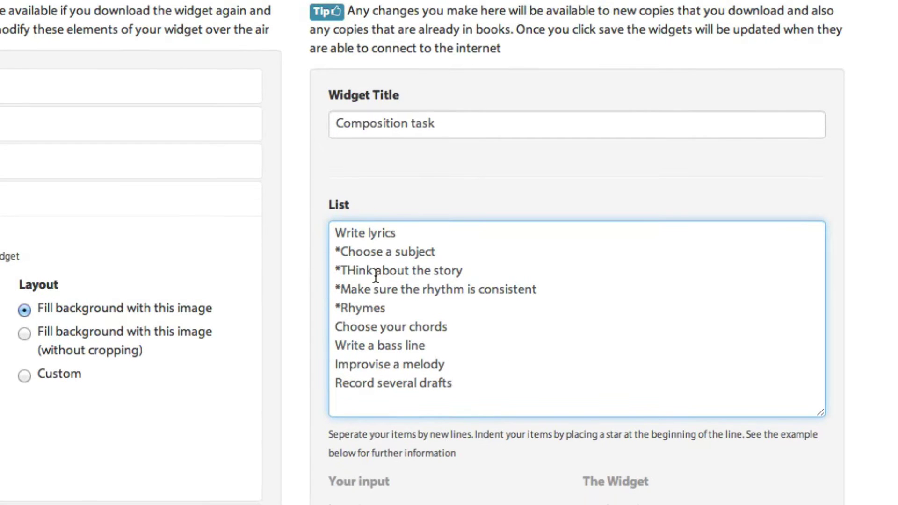
scroll(381, 349, down, 3)
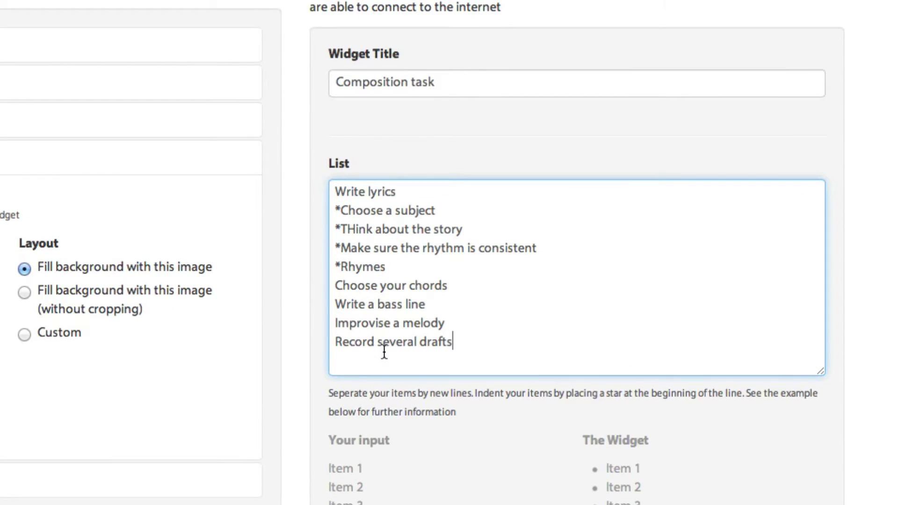
scroll(384, 351, down, 15)
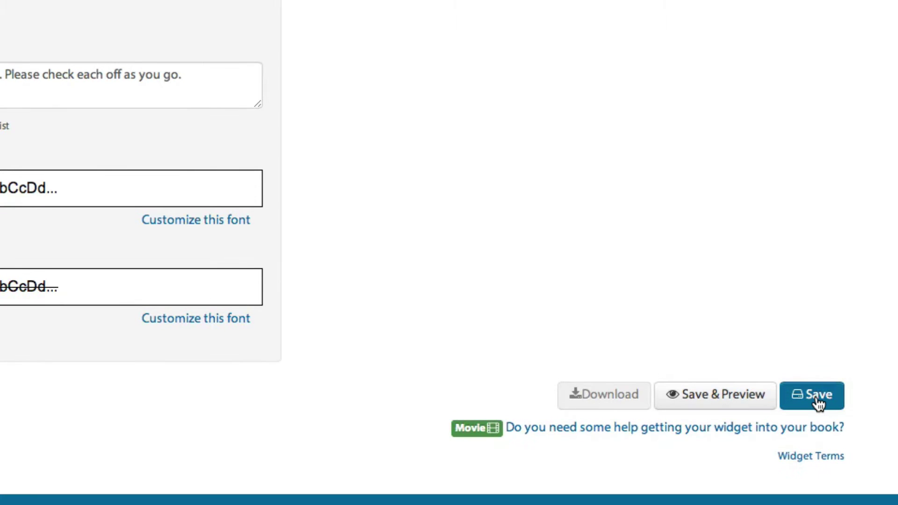
click(818, 403)
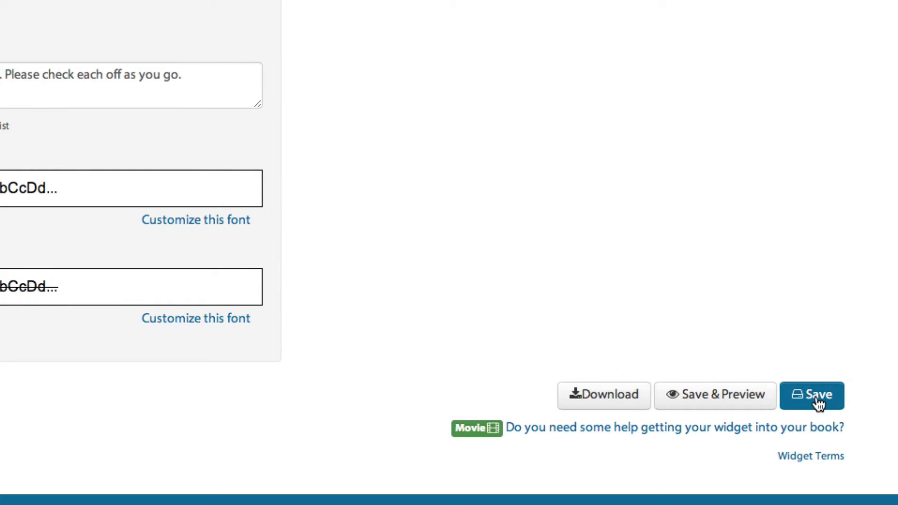
Download the checklist widget and decline installing it in Dashboard.
click(604, 394)
scroll(669, 366, down, 10)
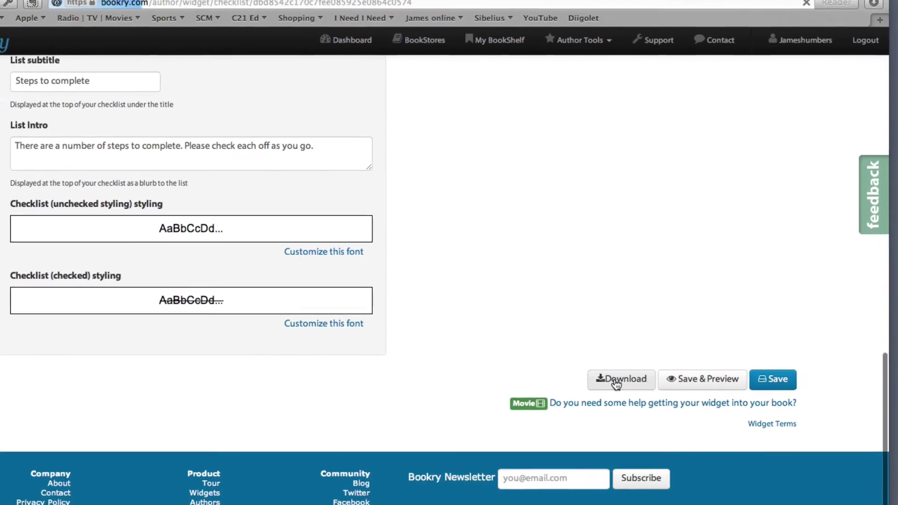
click(616, 381)
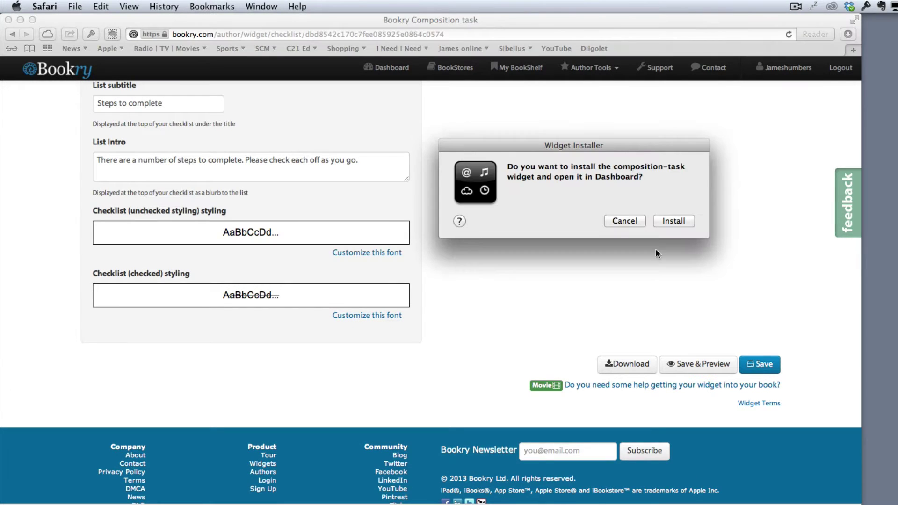
drag(524, 143, 453, 139)
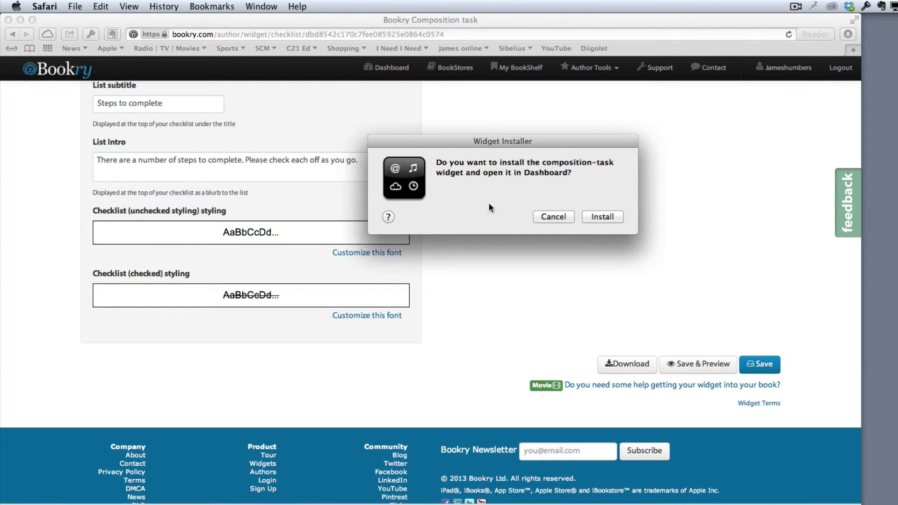
click(552, 217)
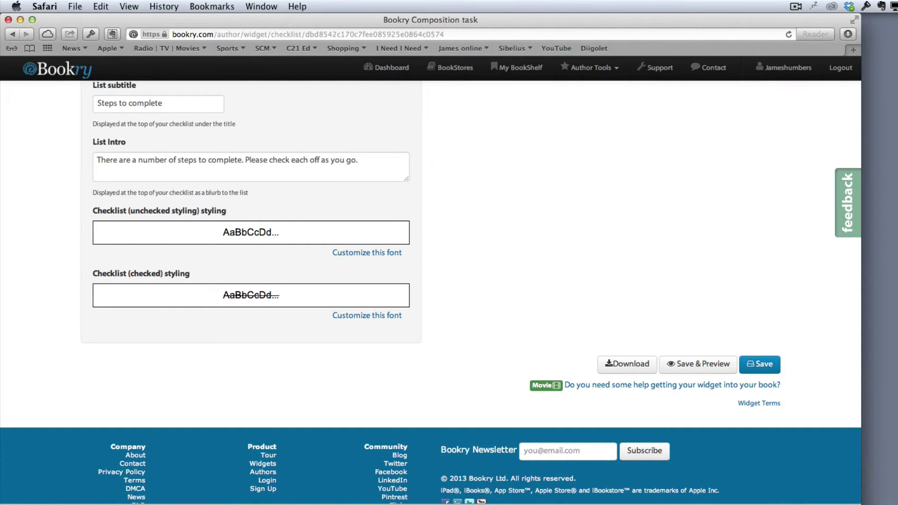
key(super+Tab)
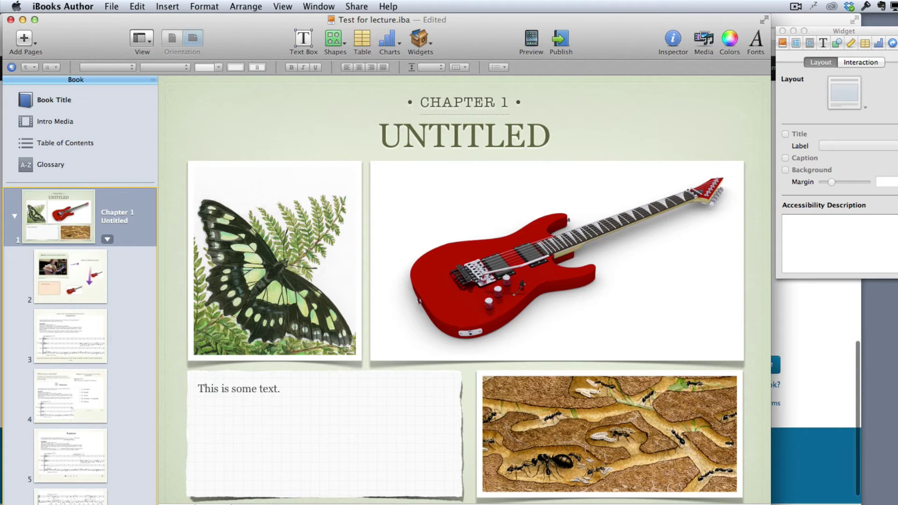
Drop the downloaded checklist widget from Downloads onto blank page 8 of the book.
scroll(79, 318, down, 8)
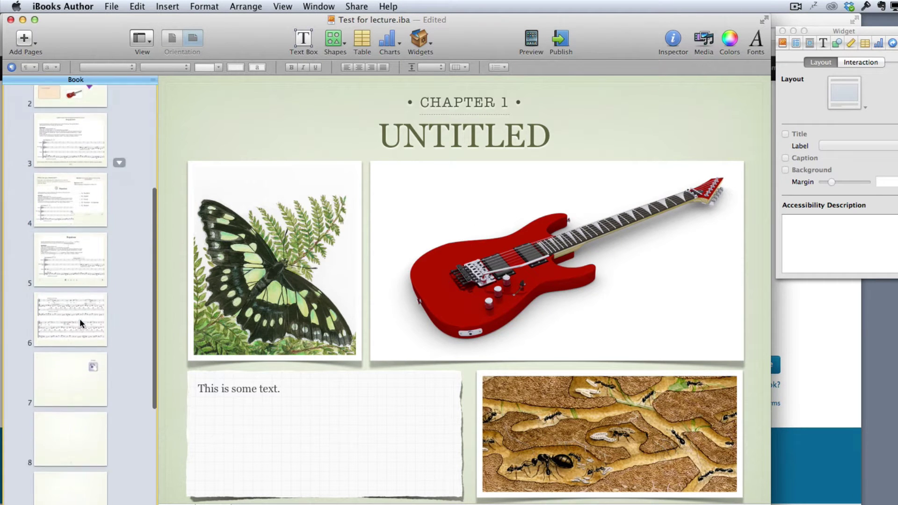
click(58, 380)
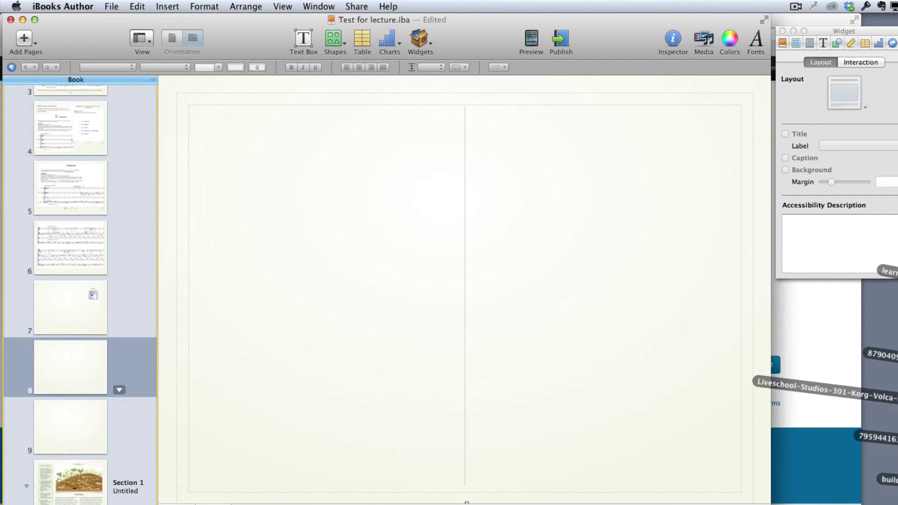
drag(823, 388, 257, 231)
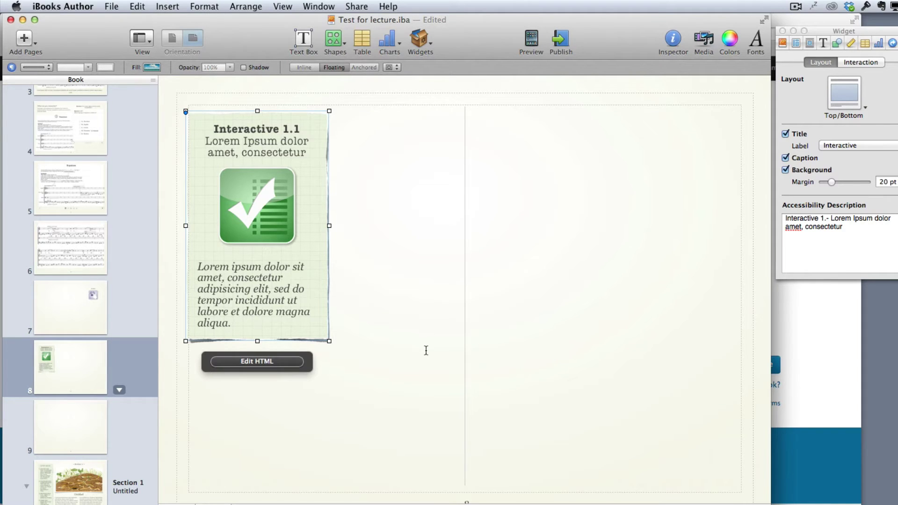
click(422, 289)
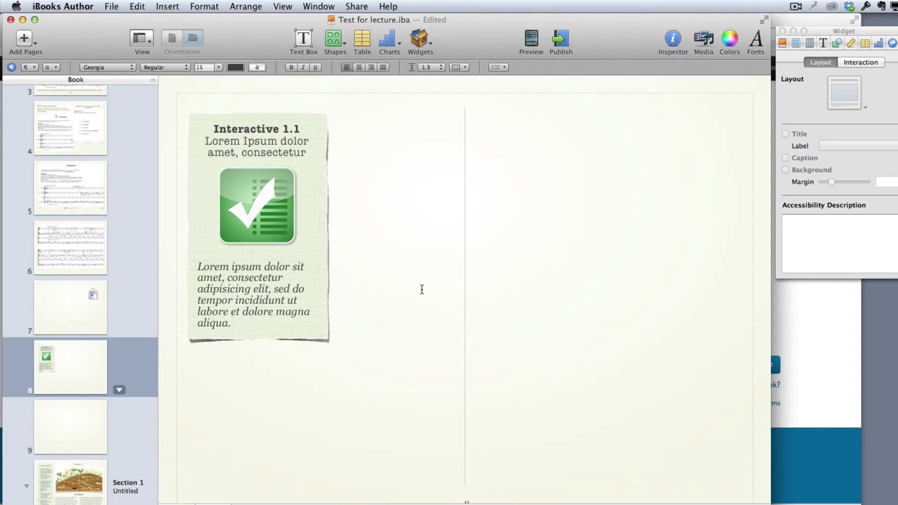
key(super+Tab)
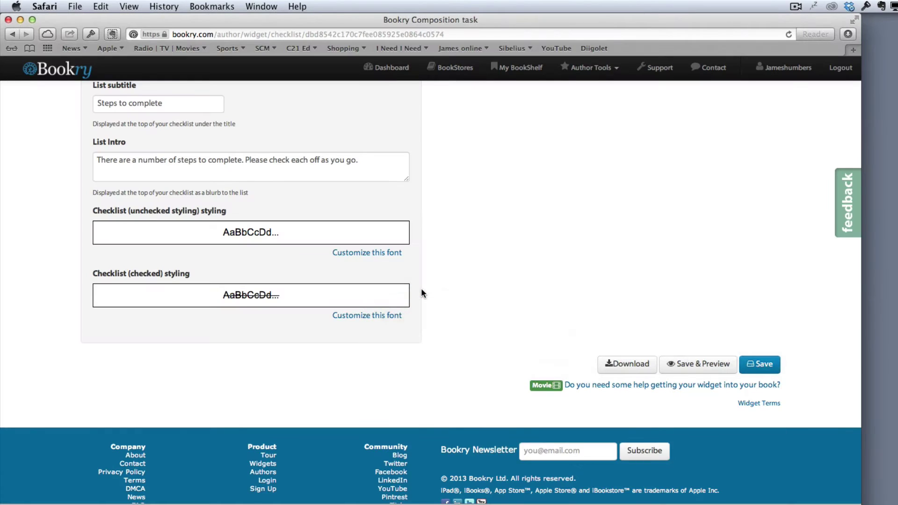
Go to Author Tools > Widget Library and open the Drag and Drop widget page.
scroll(421, 290, up, 15)
scroll(421, 289, down, 2)
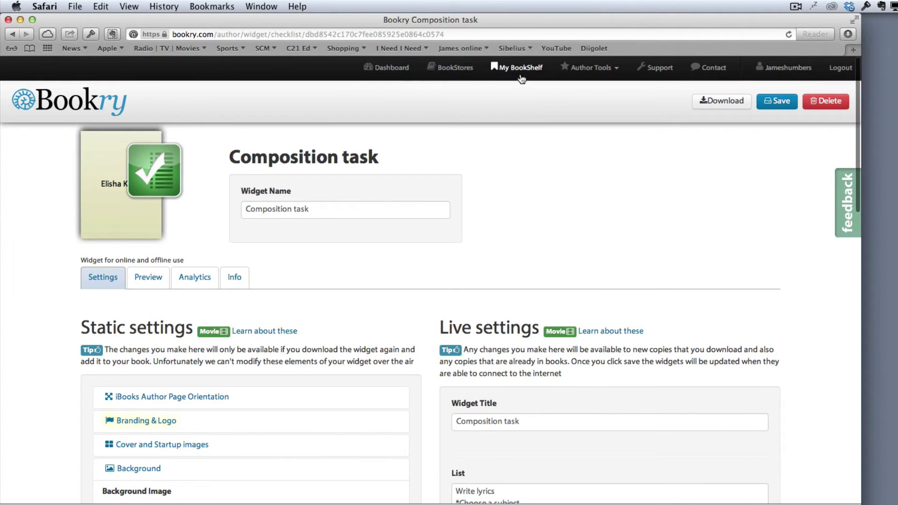
click(594, 70)
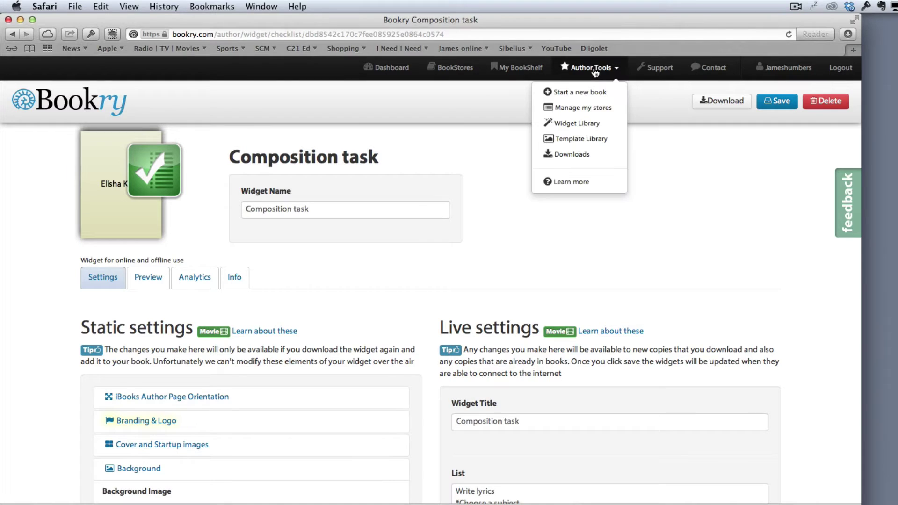
click(579, 124)
scroll(457, 315, down, 6)
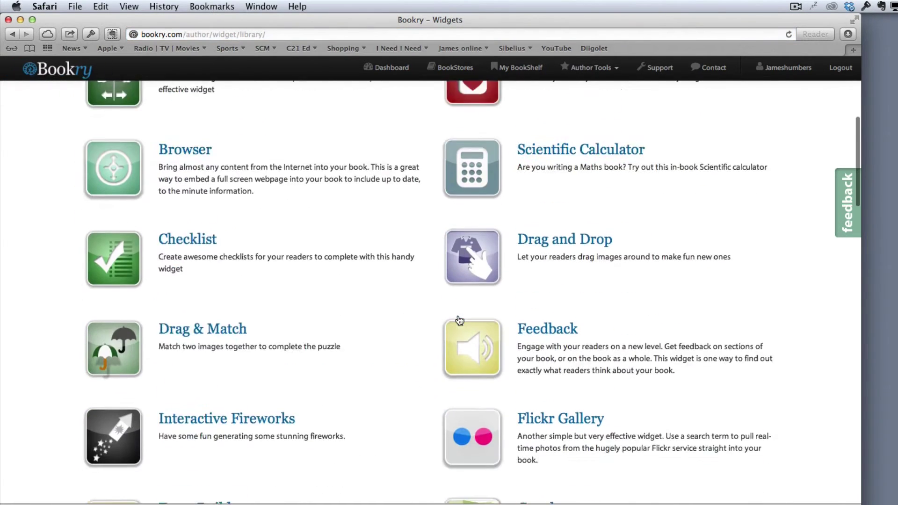
scroll(458, 316, down, 2)
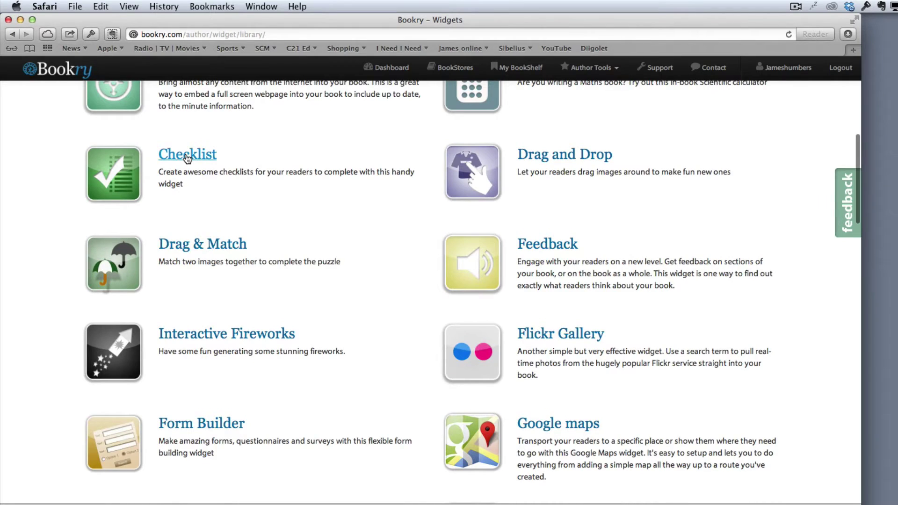
click(559, 159)
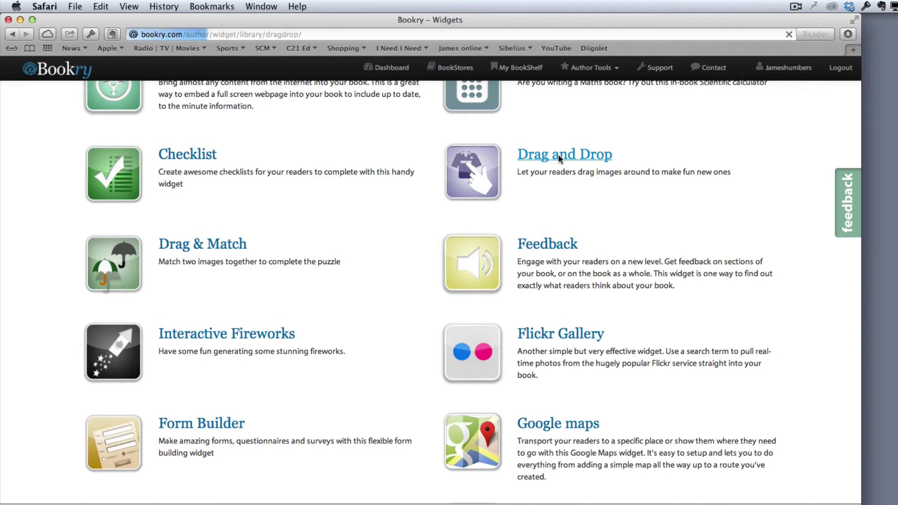
scroll(170, 341, down, 5)
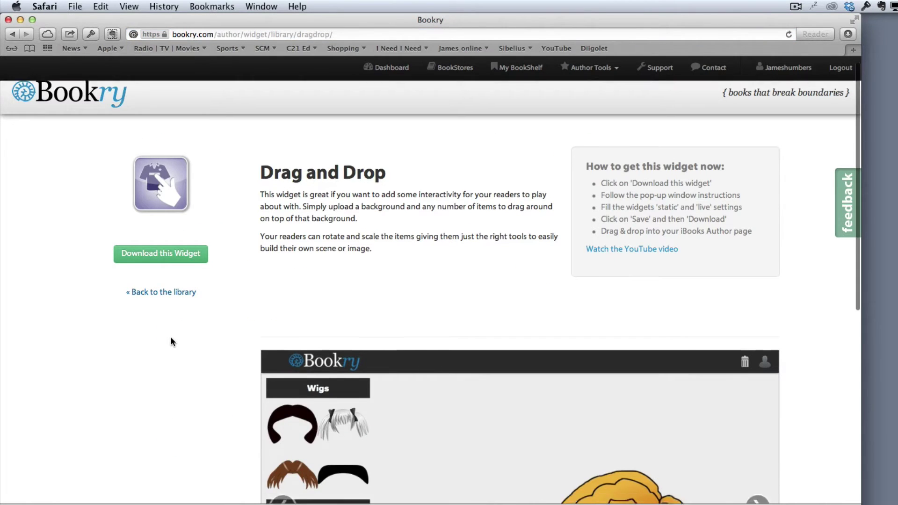
Get a Drag and Drop widget for the first book and name it 'Instruments of the orchestra'.
click(162, 144)
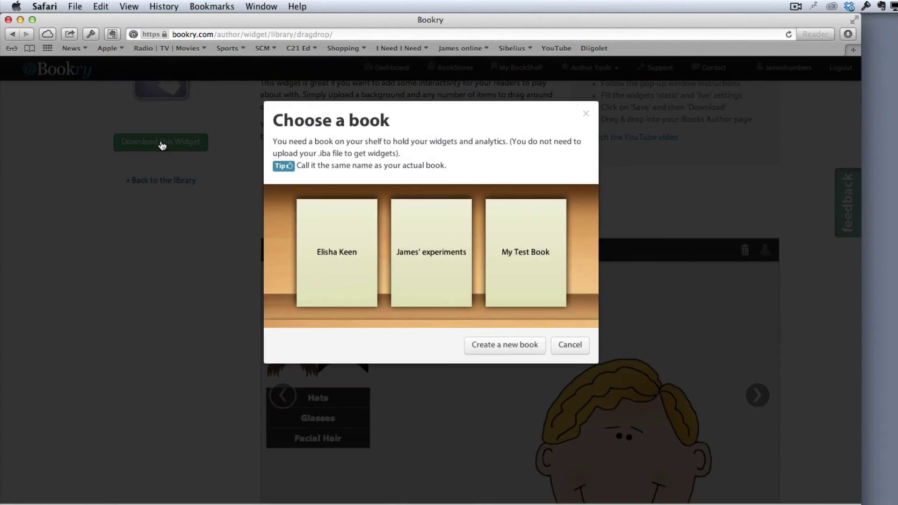
click(324, 263)
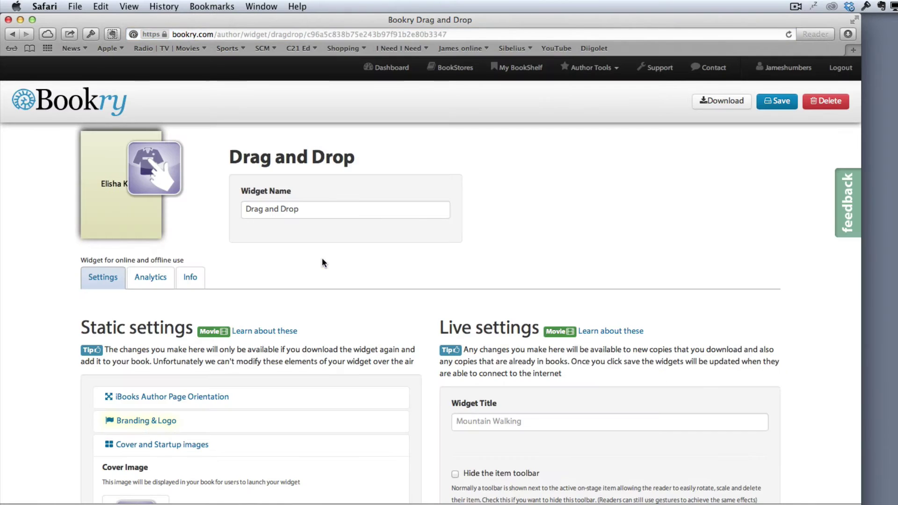
click(308, 208)
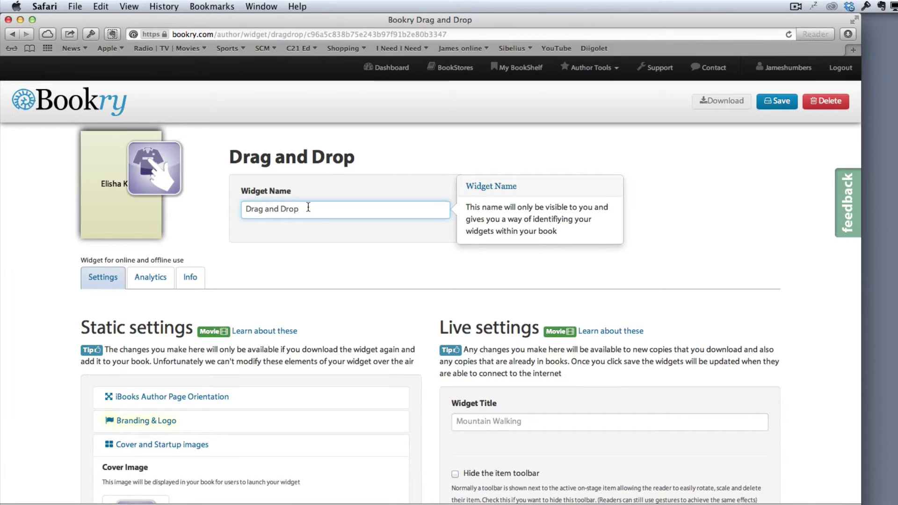
key(super+a)
text(Instru)
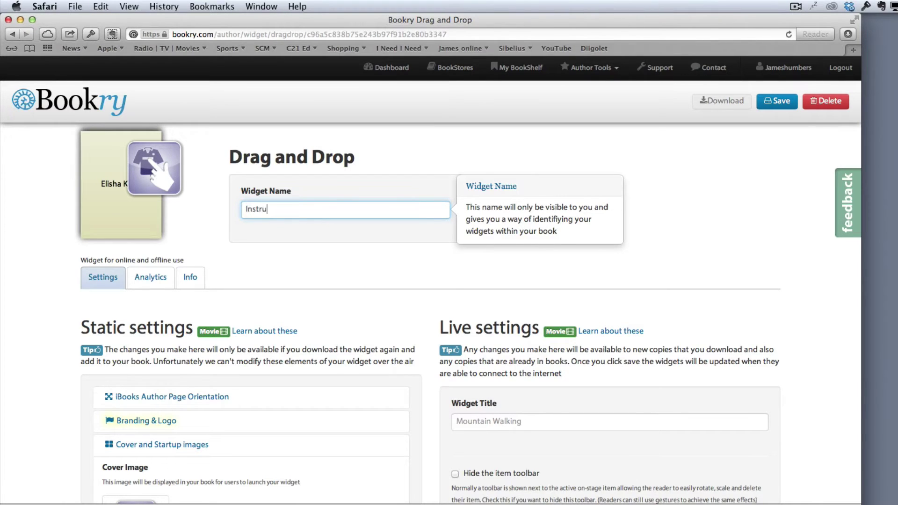
text(ments of the orche)
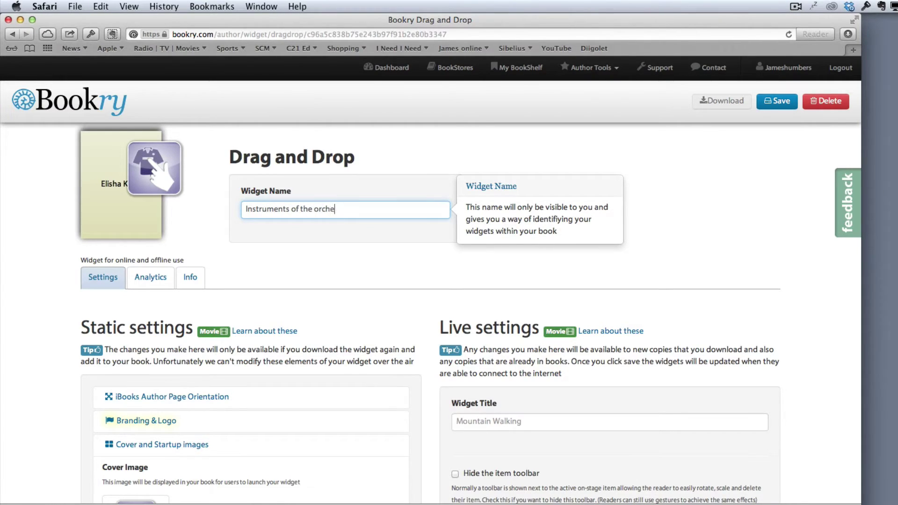
text(stra)
key(super+a)
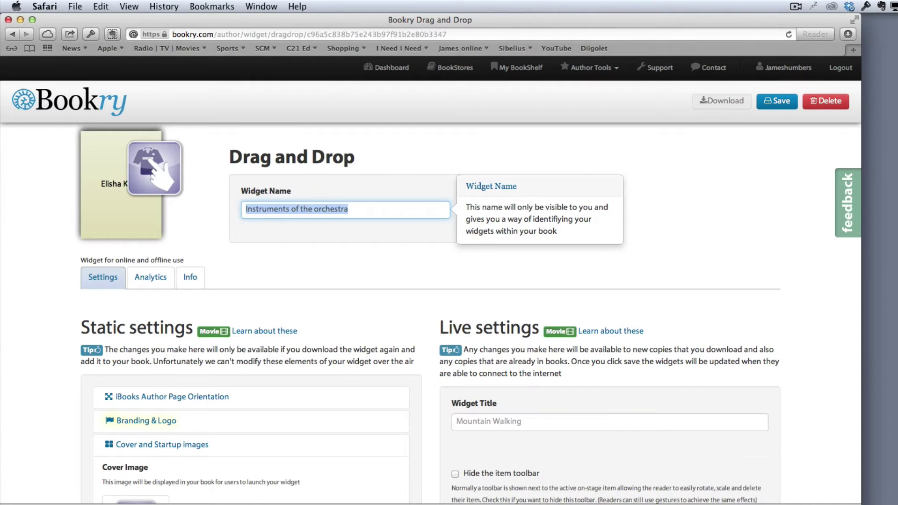
Set the stage background image to orchestral-layout.jpg.
scroll(254, 286, down, 5)
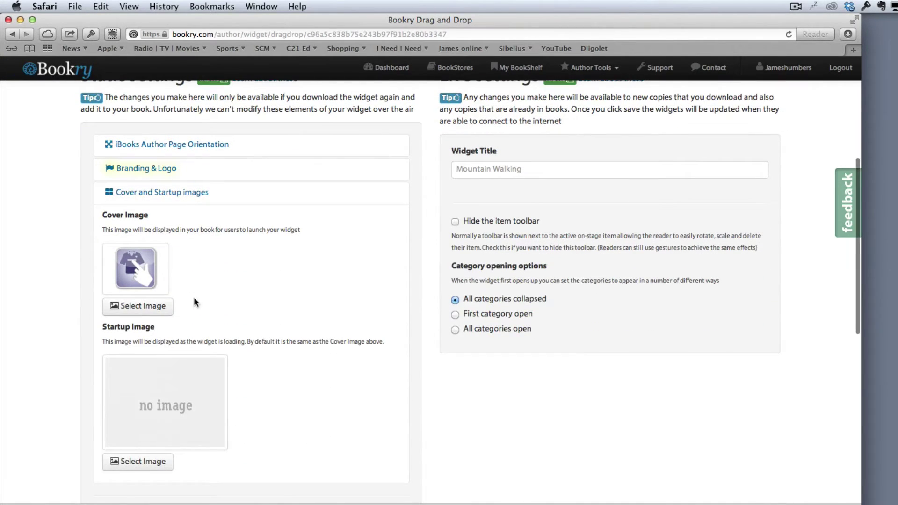
scroll(135, 261, down, 3)
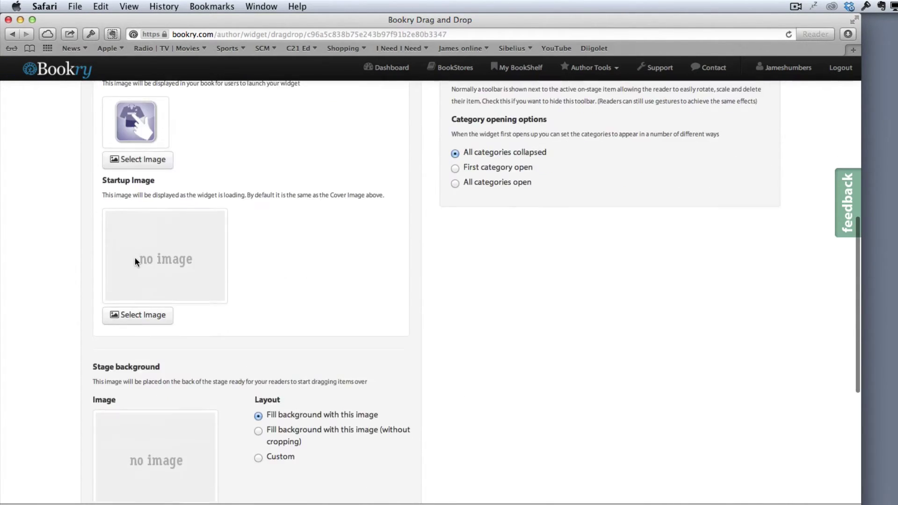
scroll(134, 261, down, 4)
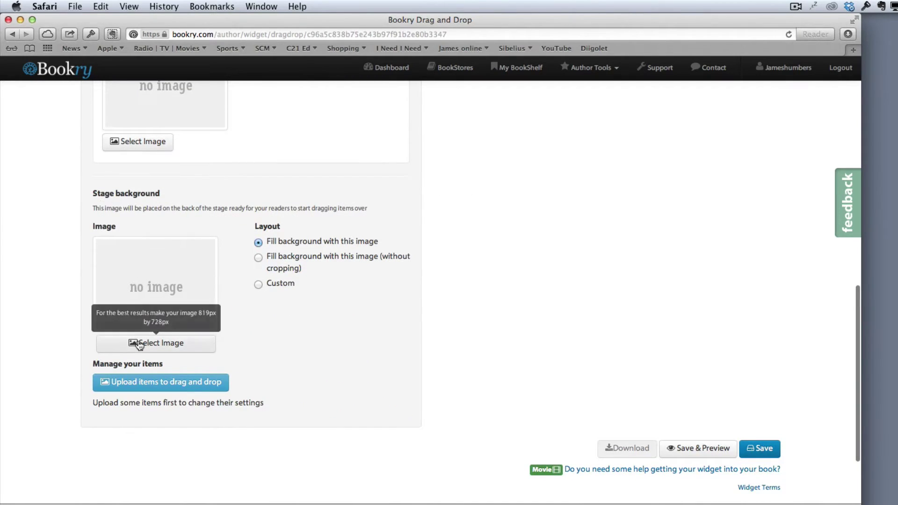
click(139, 344)
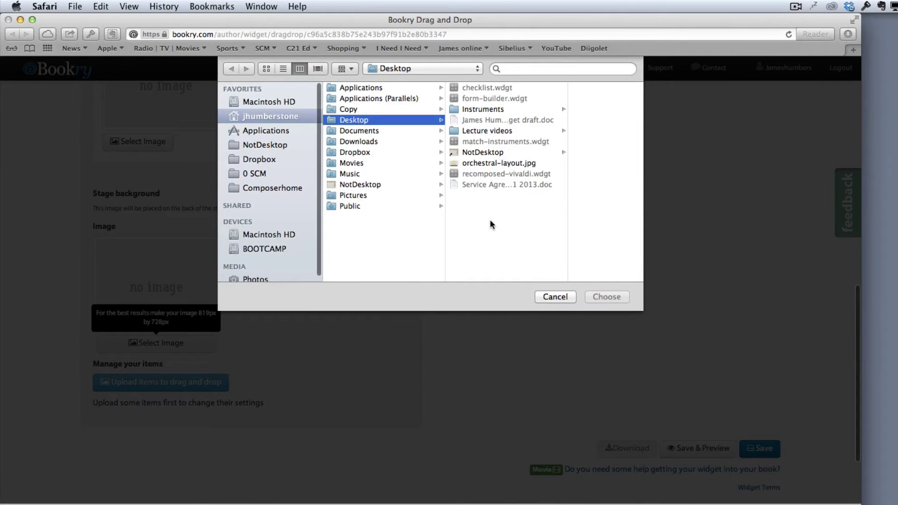
click(476, 163)
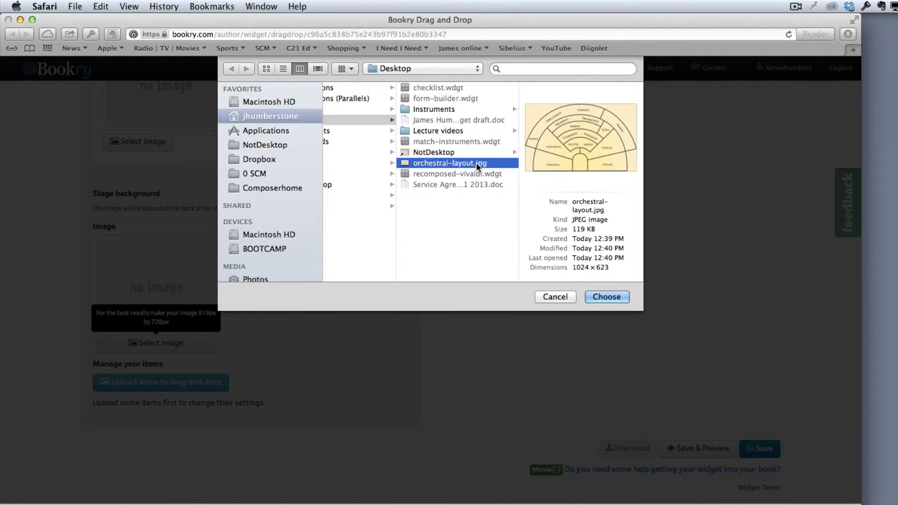
click(606, 298)
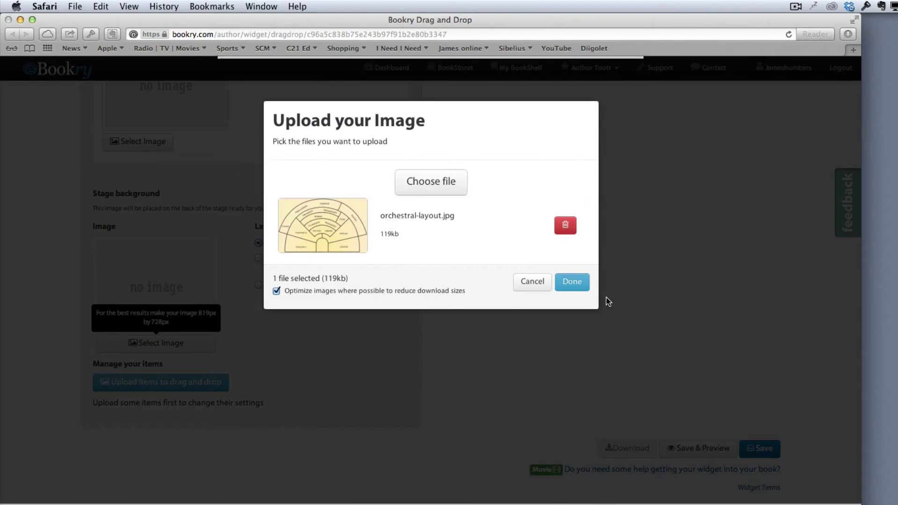
click(571, 285)
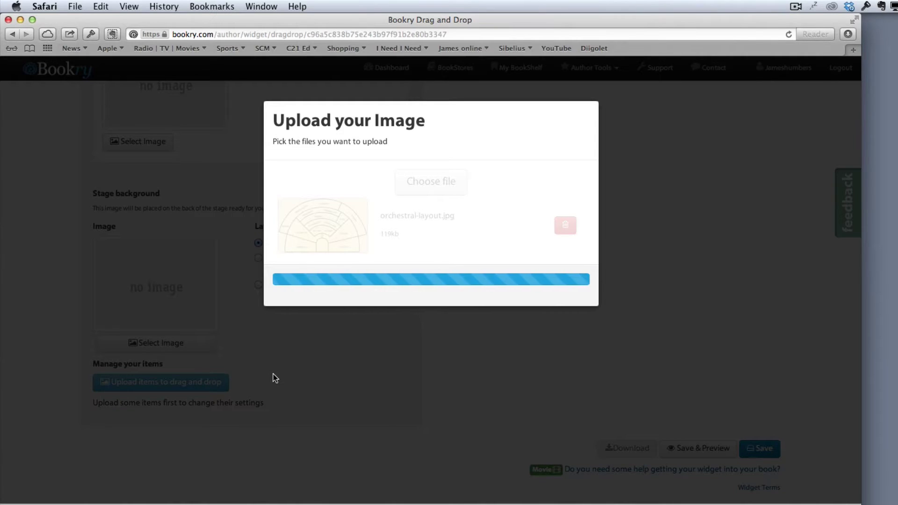
scroll(274, 372, down, 1)
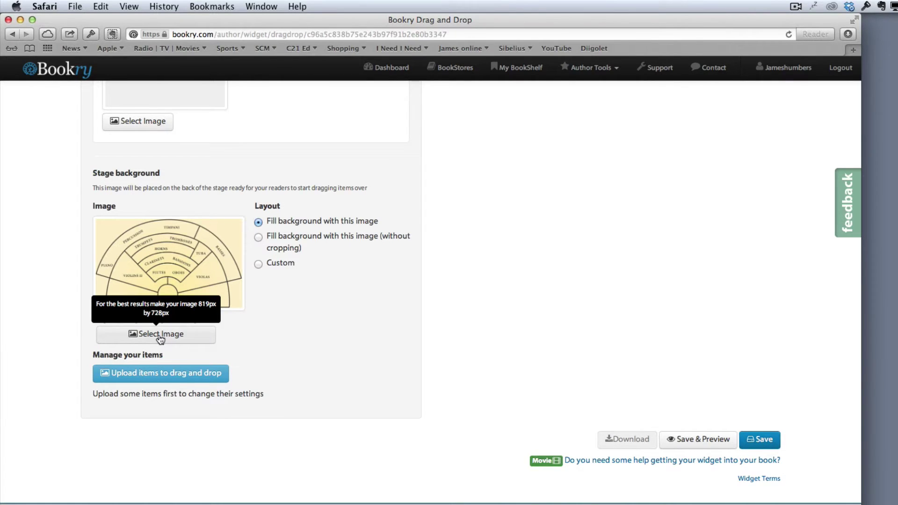
Upload all sixteen instrument .tif images from the Instruments folder as drag items.
click(136, 375)
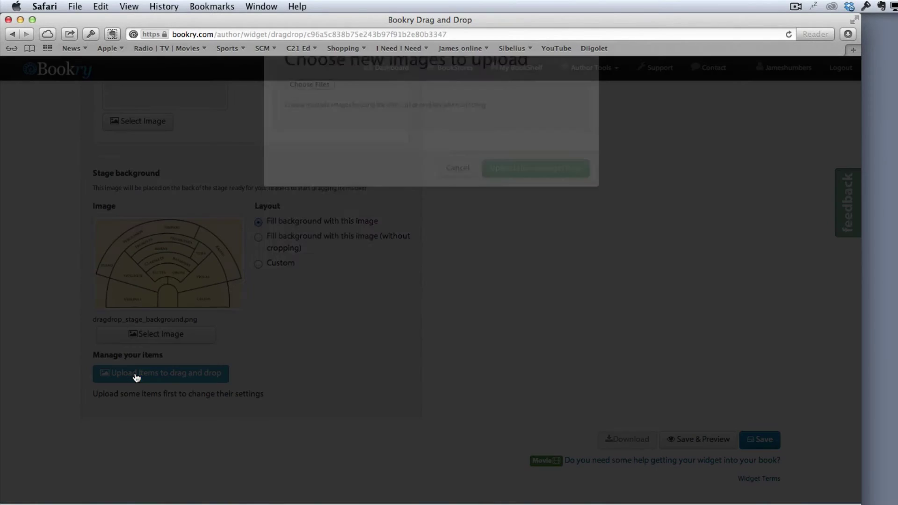
click(319, 209)
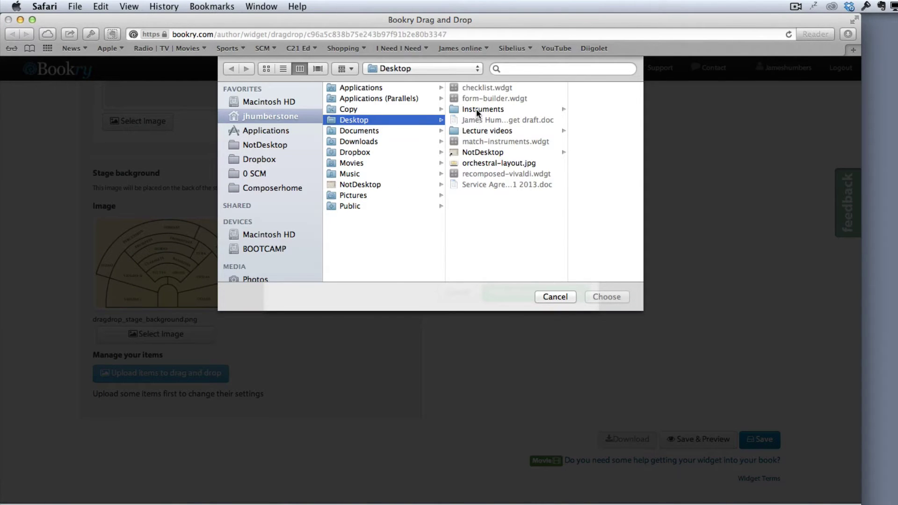
click(476, 109)
click(551, 109)
key(super+a)
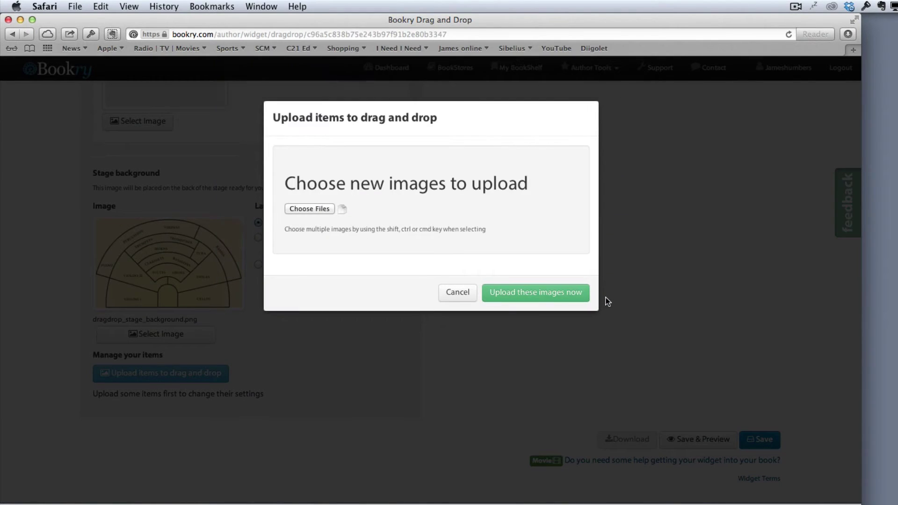
click(536, 293)
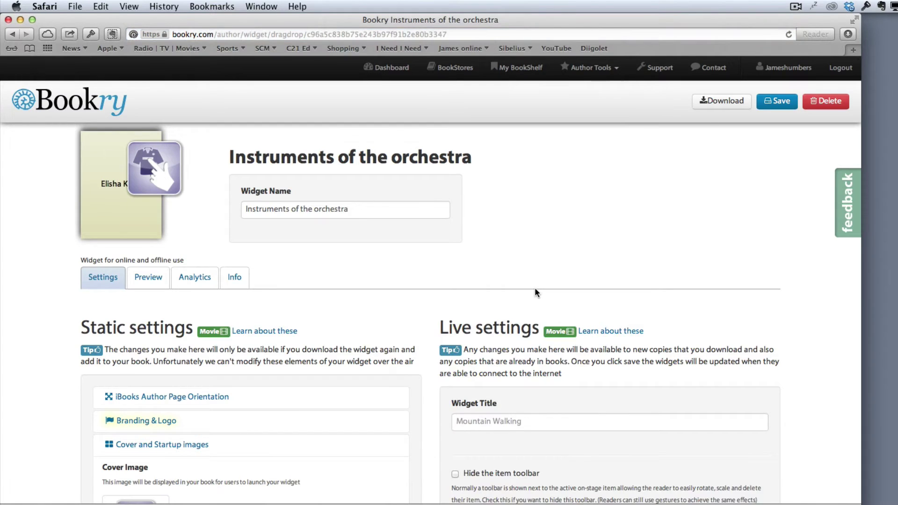
scroll(537, 293, down, 8)
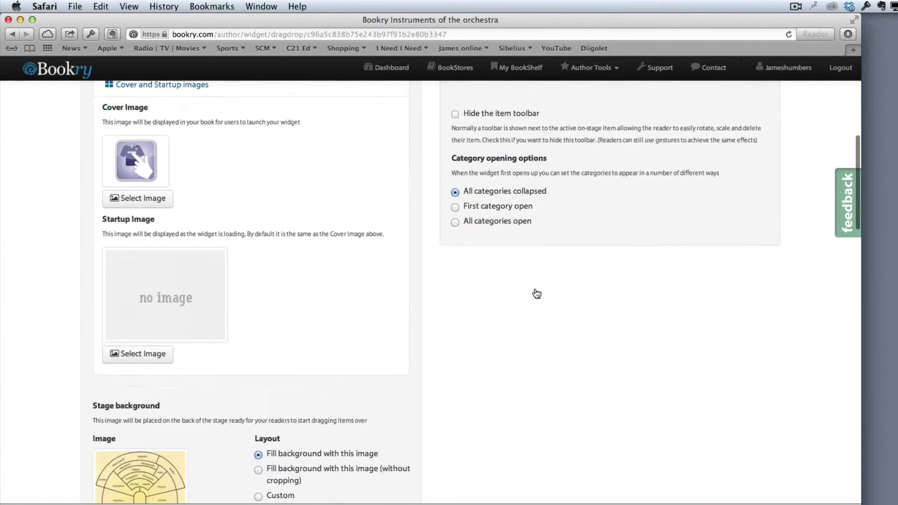
scroll(536, 293, down, 12)
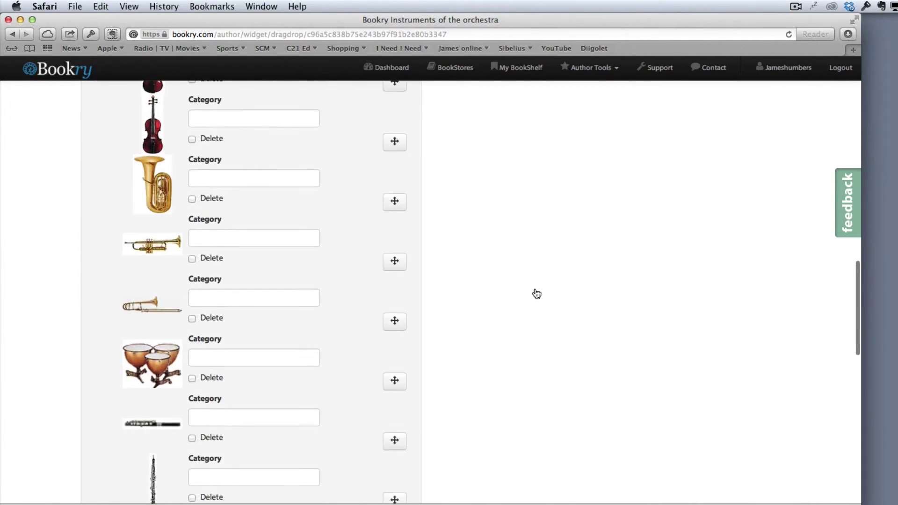
scroll(536, 293, down, 5)
scroll(536, 294, up, 8)
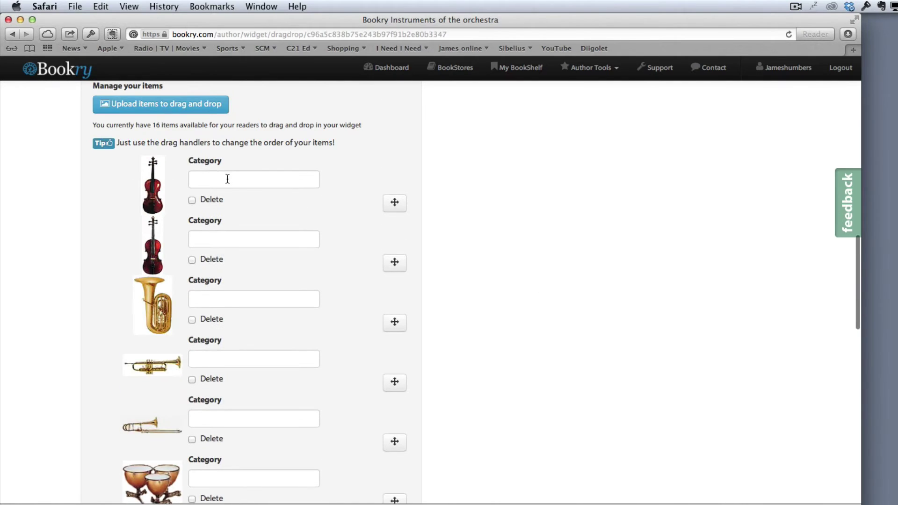
click(227, 179)
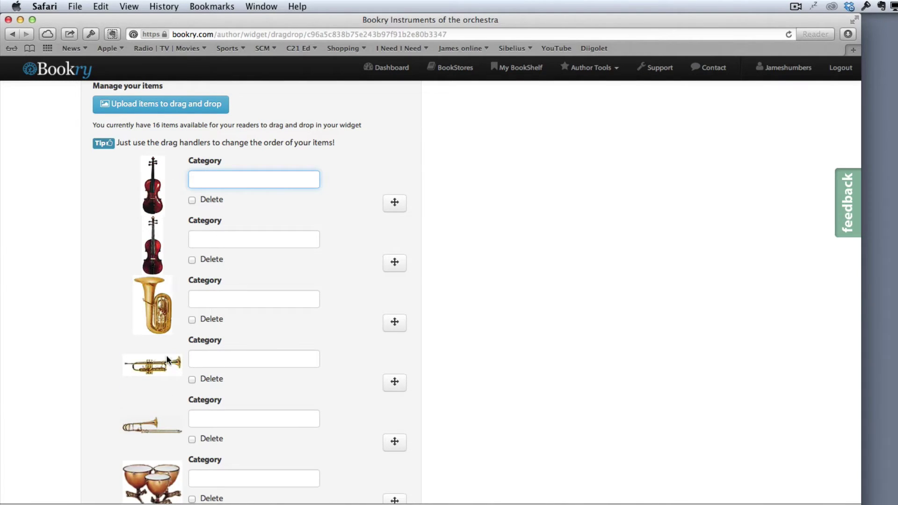
scroll(221, 444, down, 10)
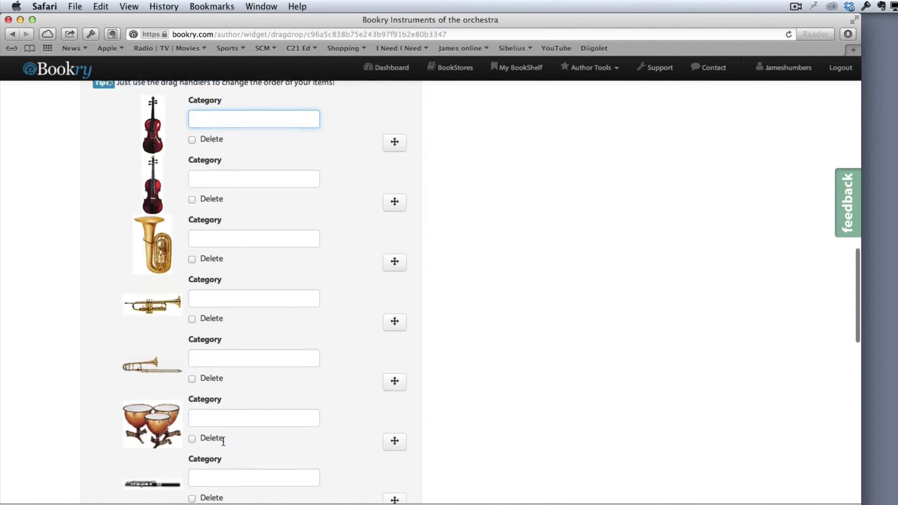
scroll(224, 445, up, 6)
scroll(223, 445, up, 8)
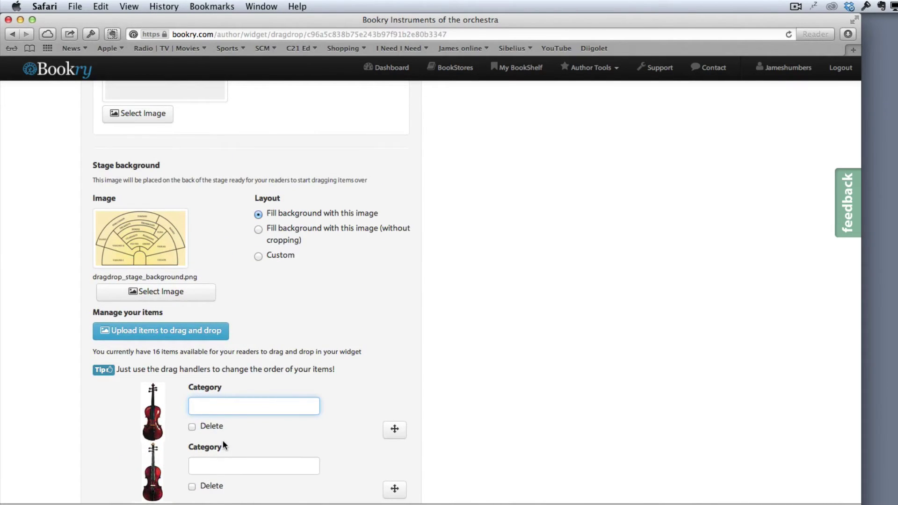
scroll(223, 439, up, 2)
scroll(223, 440, up, 4)
scroll(223, 440, down, 9)
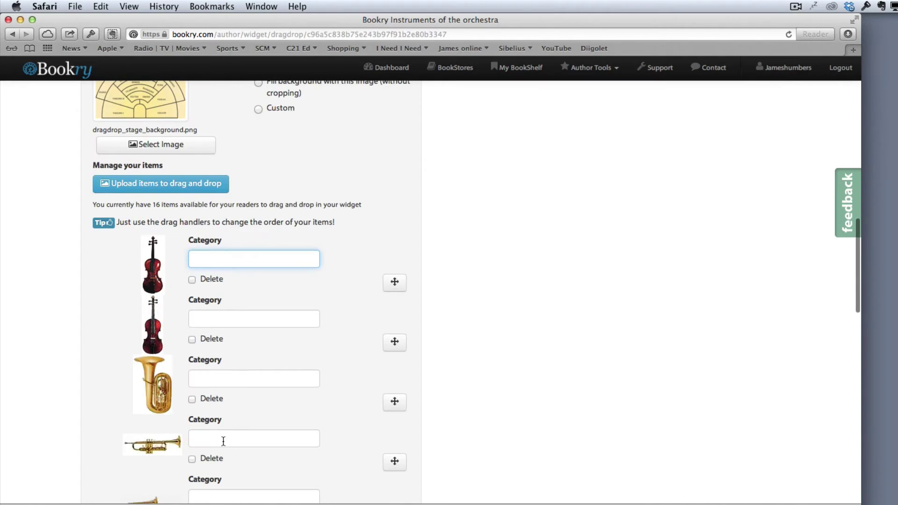
scroll(220, 386, up, 15)
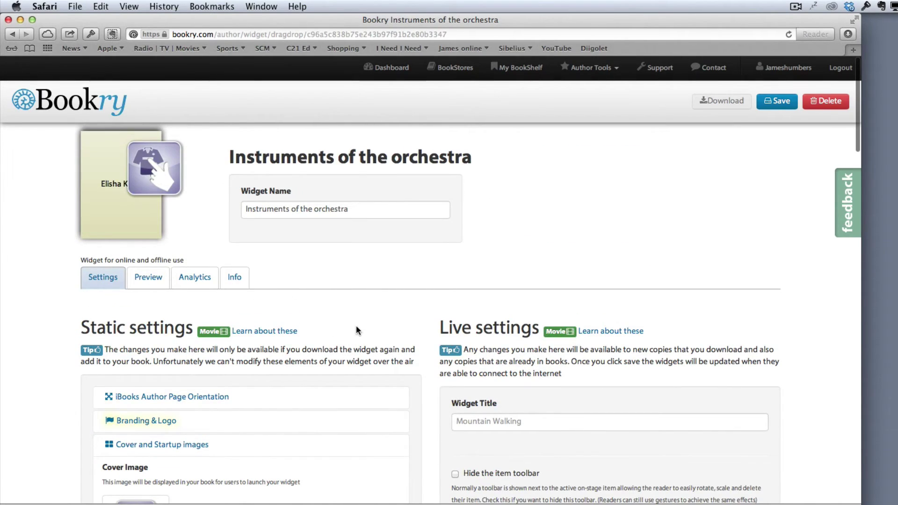
Save and download the Instruments of the orchestra widget, declining the Dashboard install.
click(779, 103)
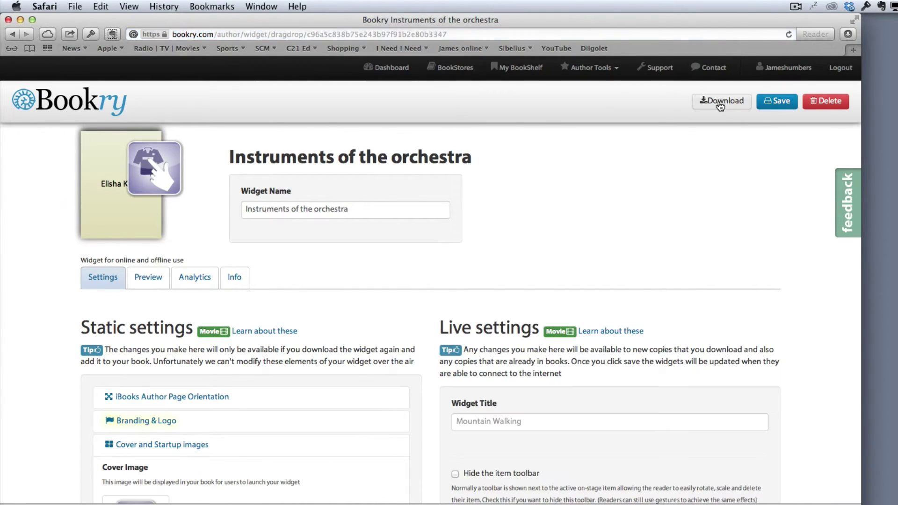
click(720, 102)
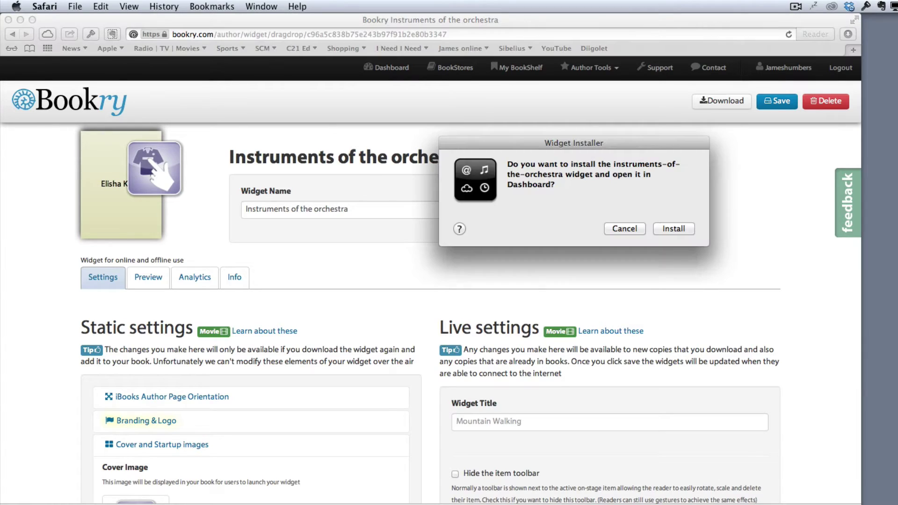
click(623, 228)
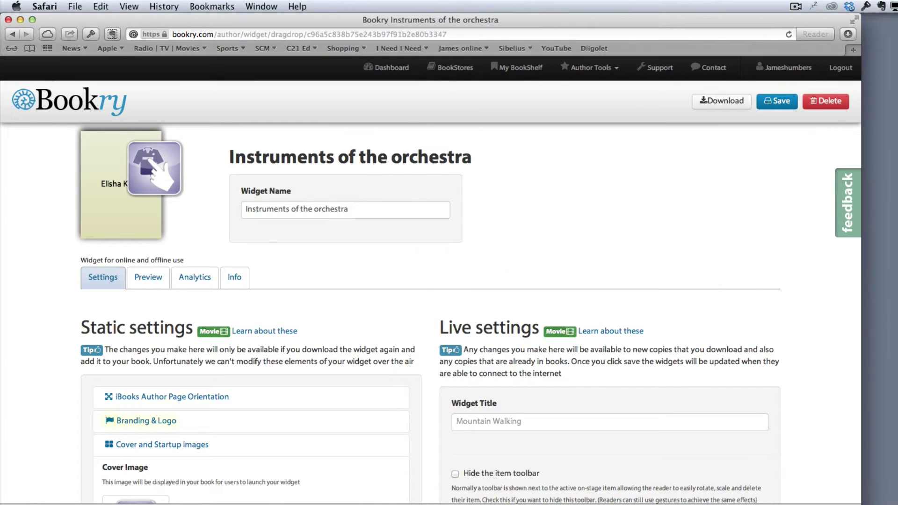
key(super+Tab)
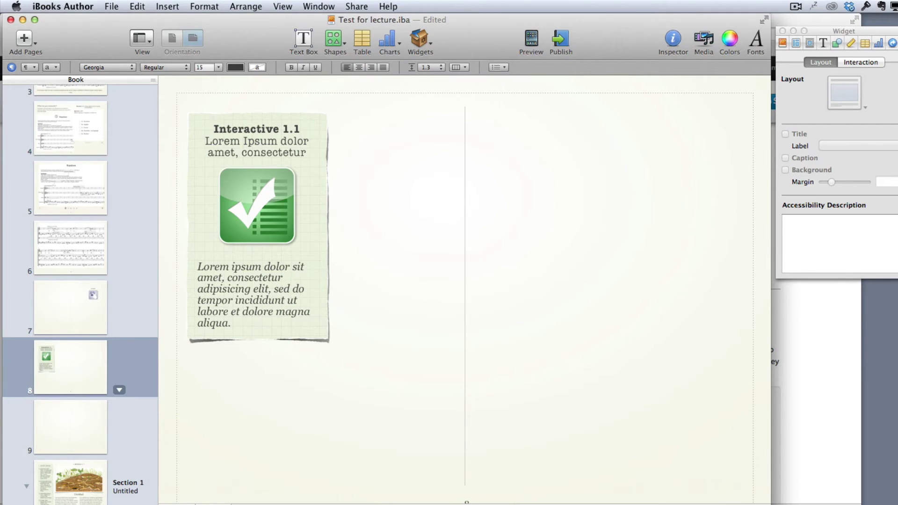
Drop the drag-and-drop widget onto page 8 as Interactive 1.2, level with Interactive 1.1.
drag(795, 347, 627, 228)
key(super+Tab)
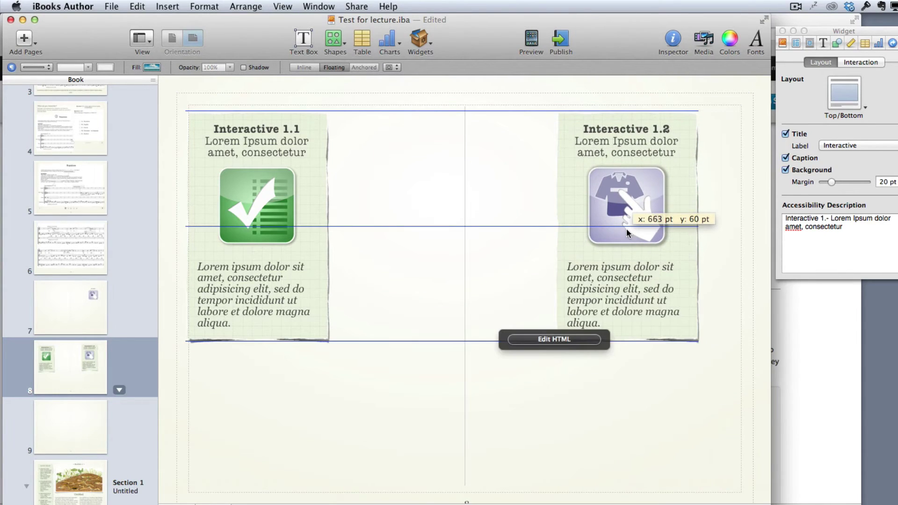
key(super+Tab)
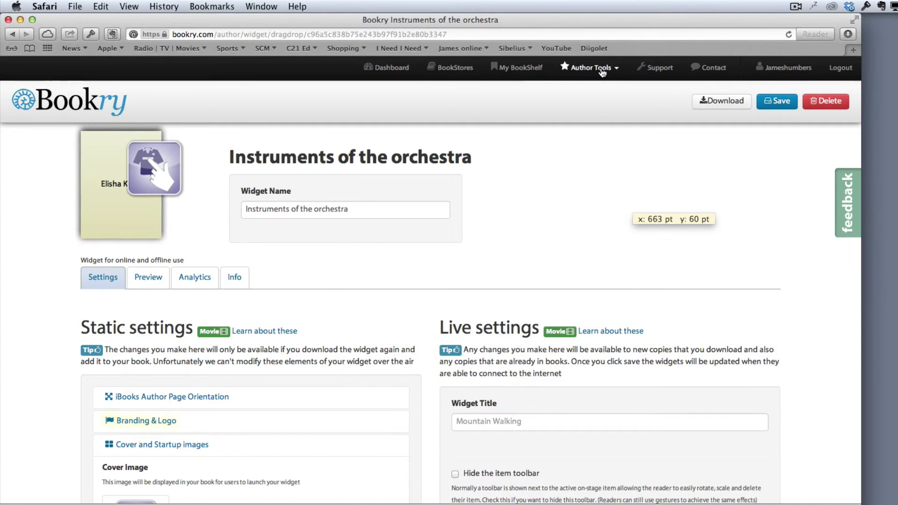
Browse the Author Tools widget library and open the Form Builder widget page.
click(602, 71)
click(570, 123)
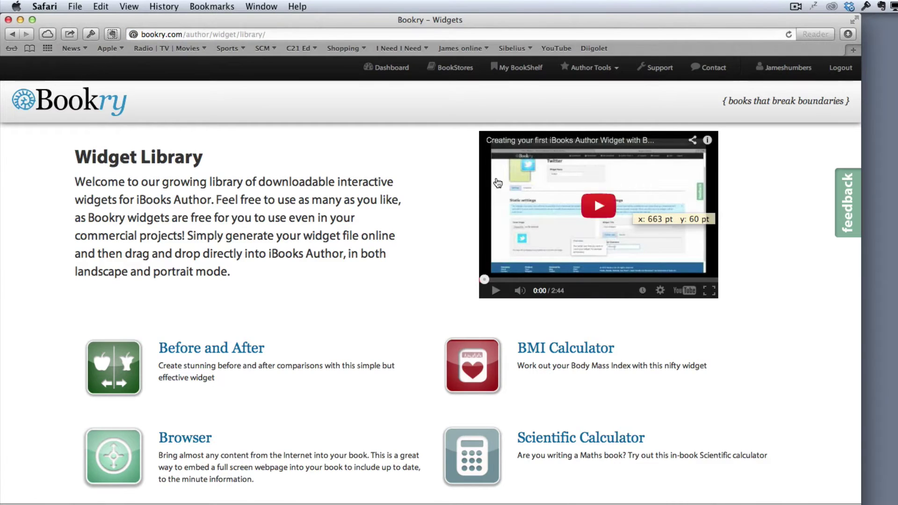
scroll(399, 286, down, 10)
scroll(397, 283, up, 3)
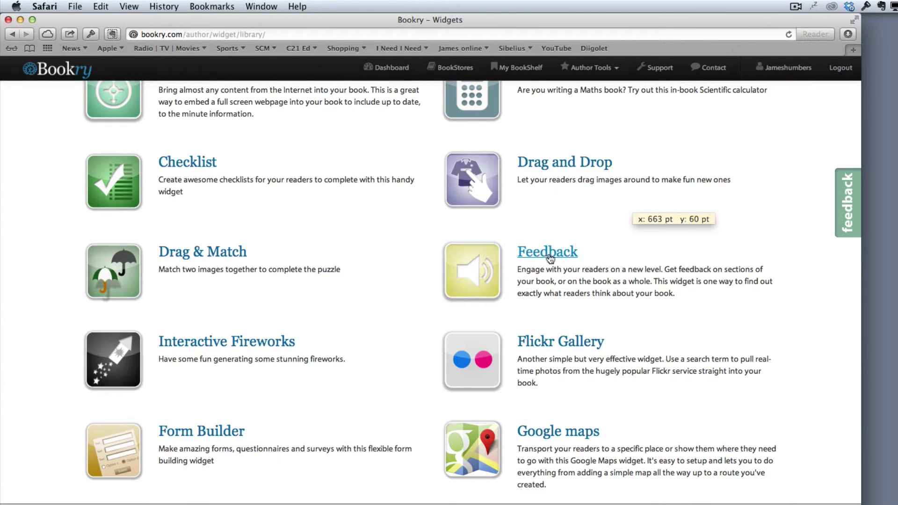
scroll(396, 356, down, 3)
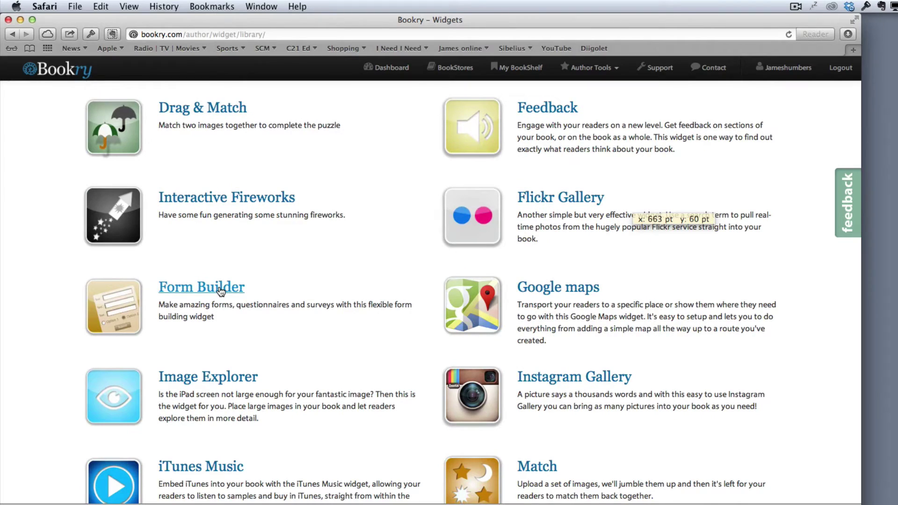
scroll(221, 291, down, 8)
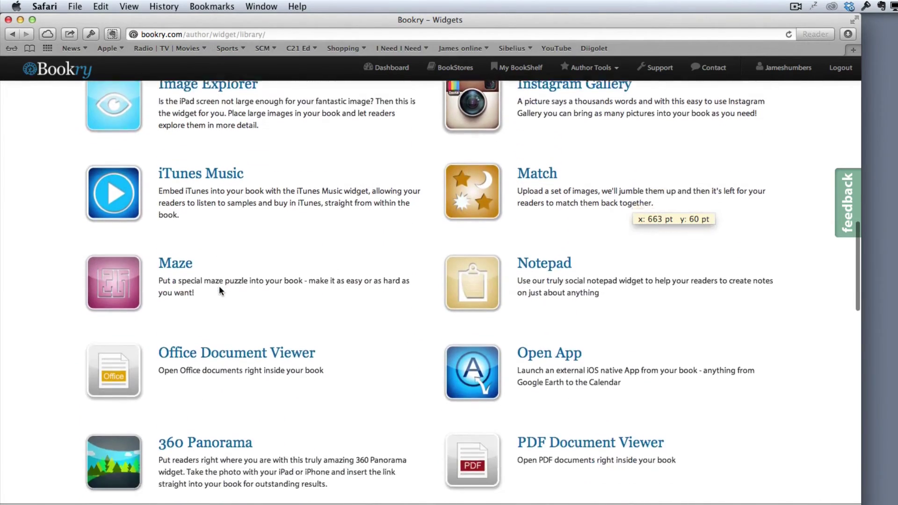
scroll(220, 291, down, 10)
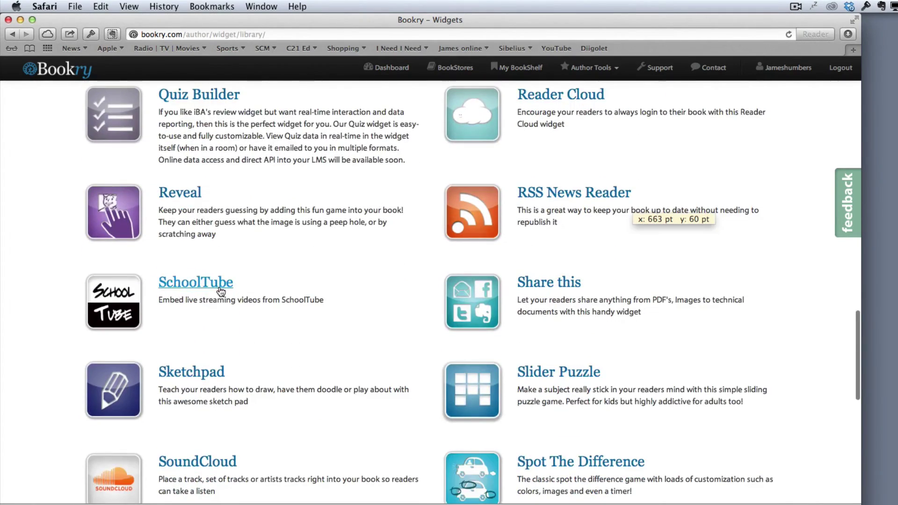
scroll(220, 291, up, 6)
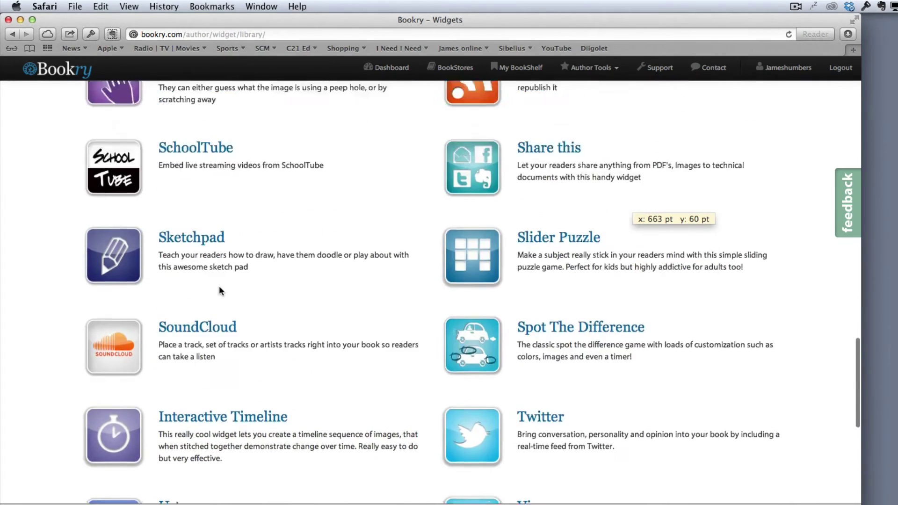
scroll(219, 290, up, 2)
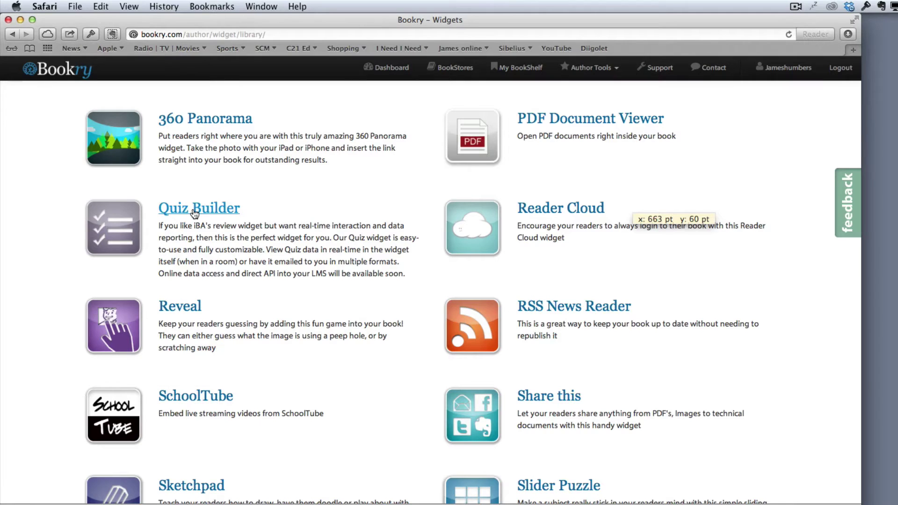
scroll(195, 213, up, 1)
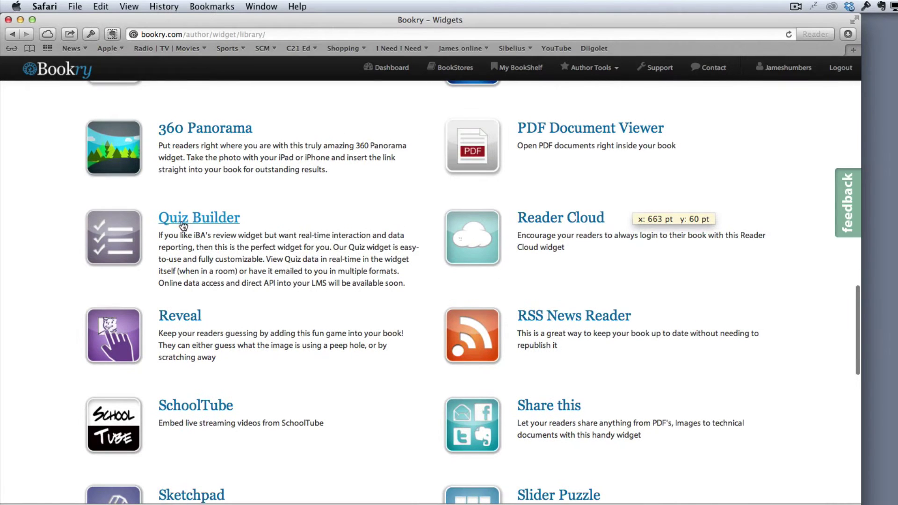
scroll(184, 221, up, 4)
scroll(185, 222, up, 10)
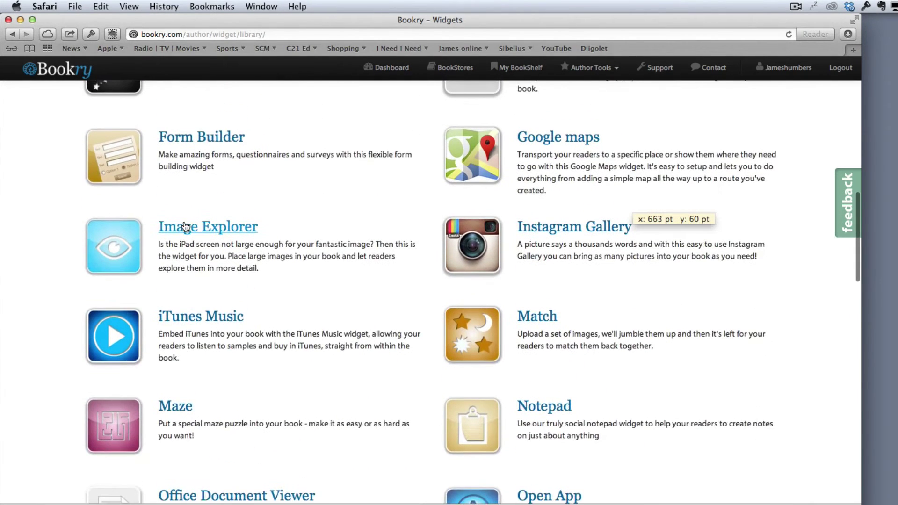
click(195, 172)
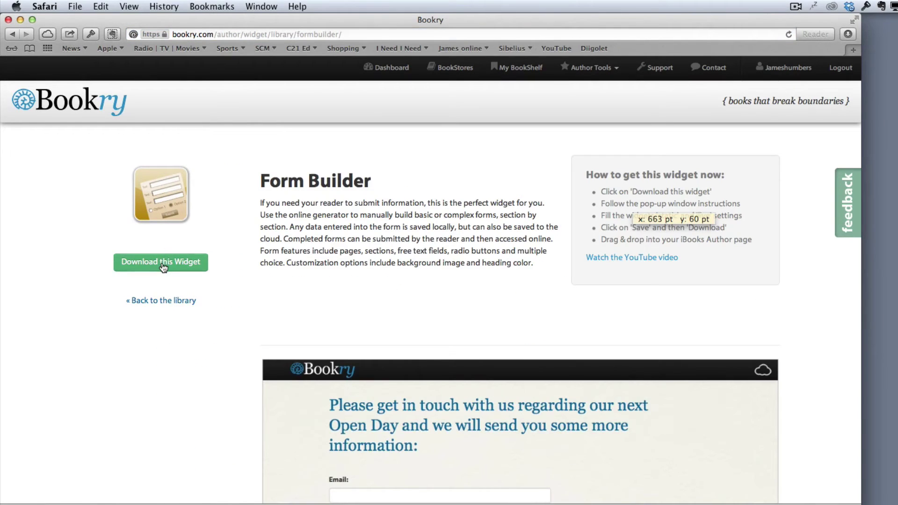
Get a Form Builder copy for the book and email submissions as PDF and CSV attachments.
click(162, 265)
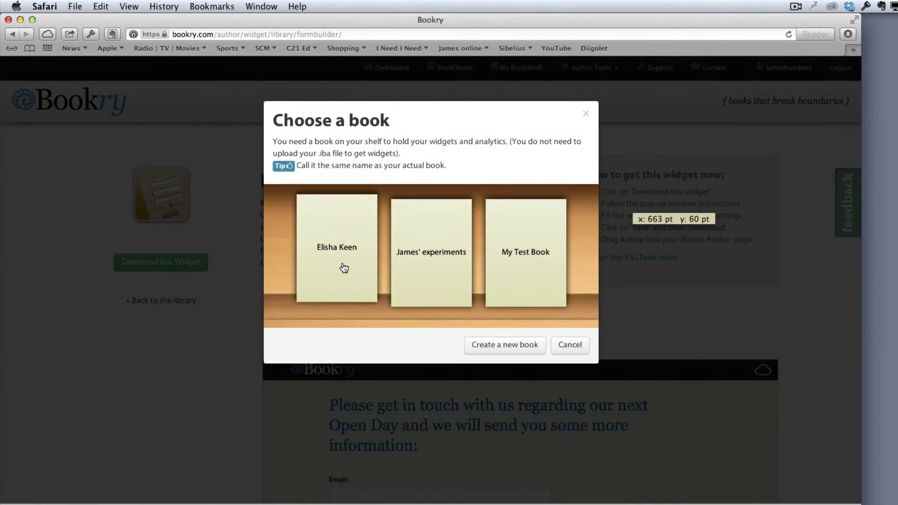
click(343, 266)
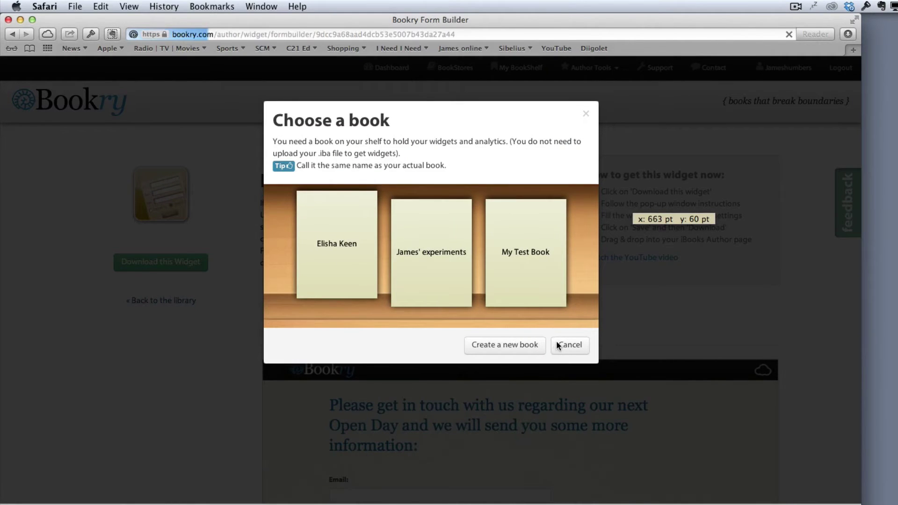
scroll(268, 355, down, 10)
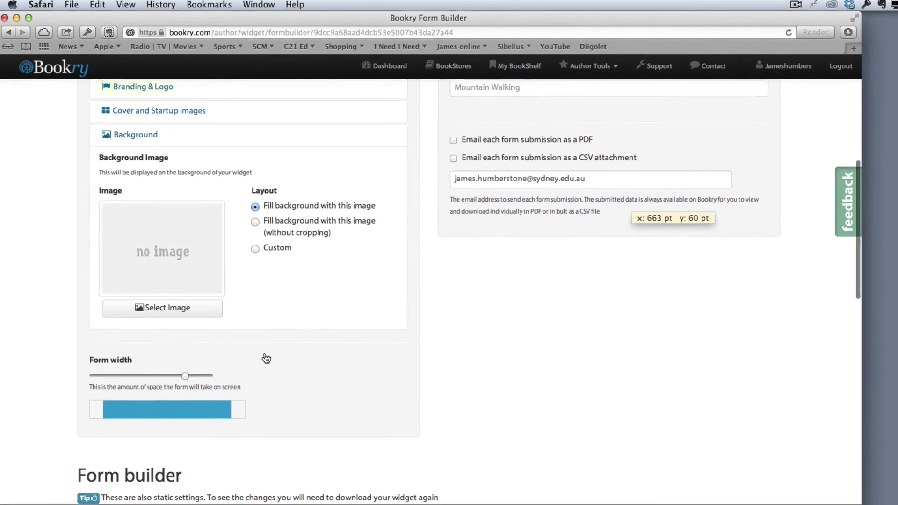
scroll(269, 359, up, 5)
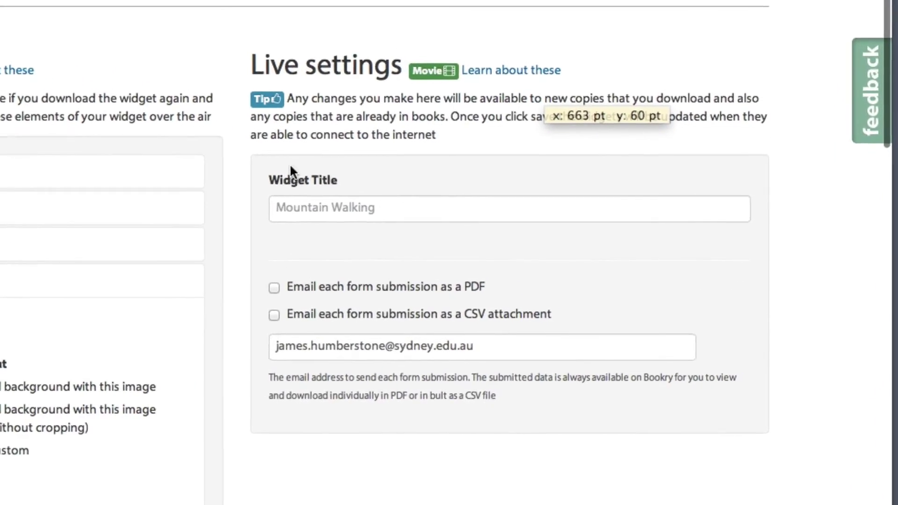
click(274, 287)
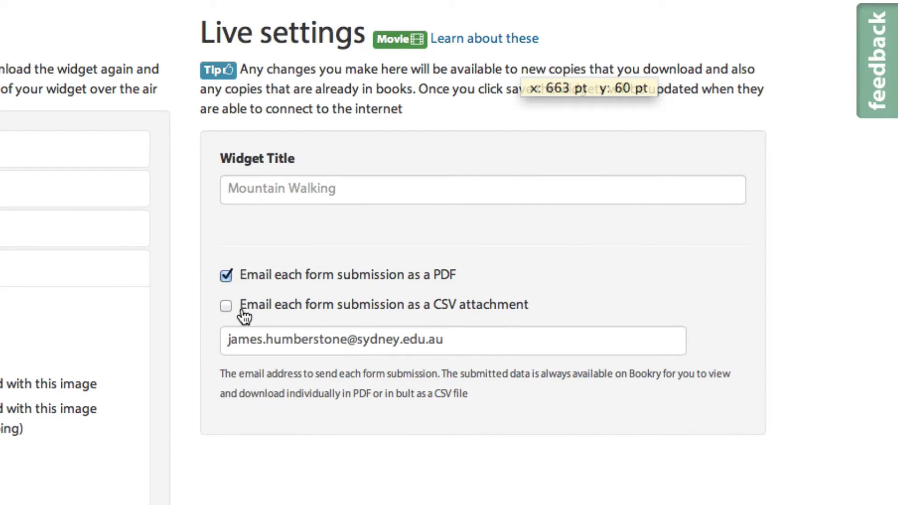
click(228, 308)
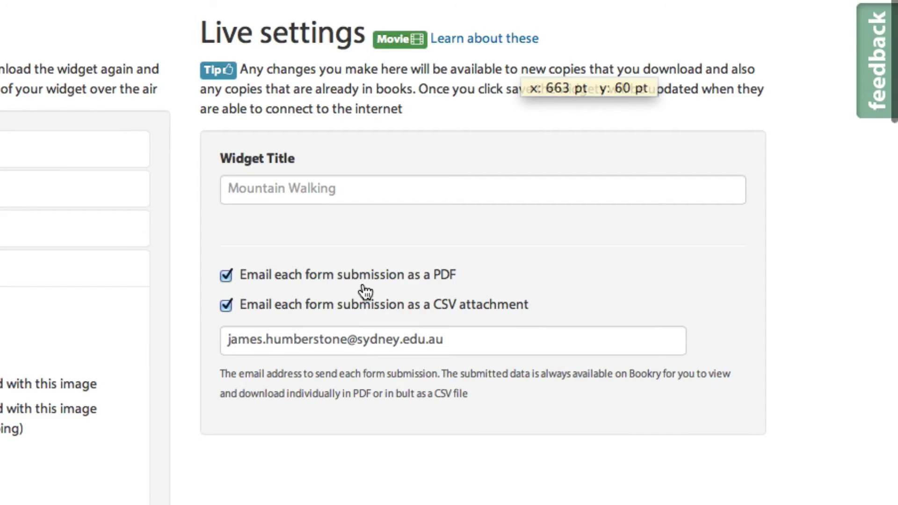
scroll(365, 291, up, 10)
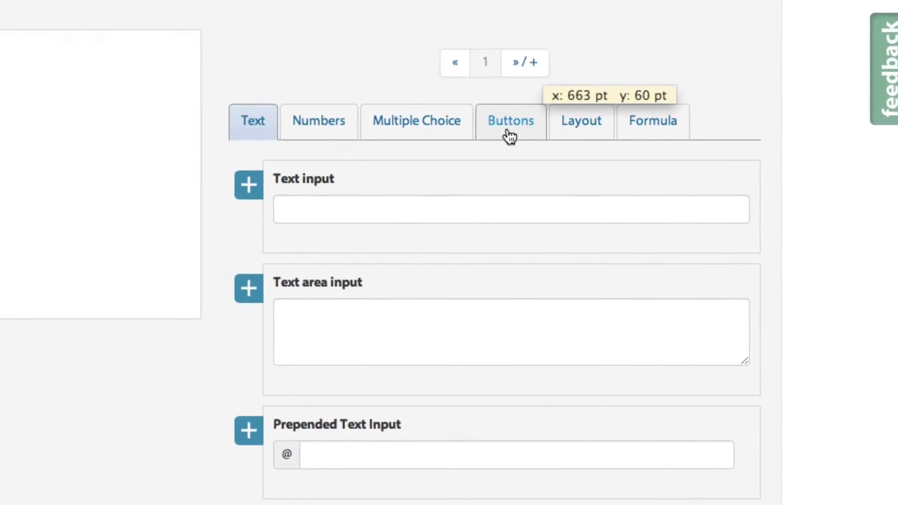
Add a Title block from the Layout elements and set its text to 'End of song exam'.
click(576, 131)
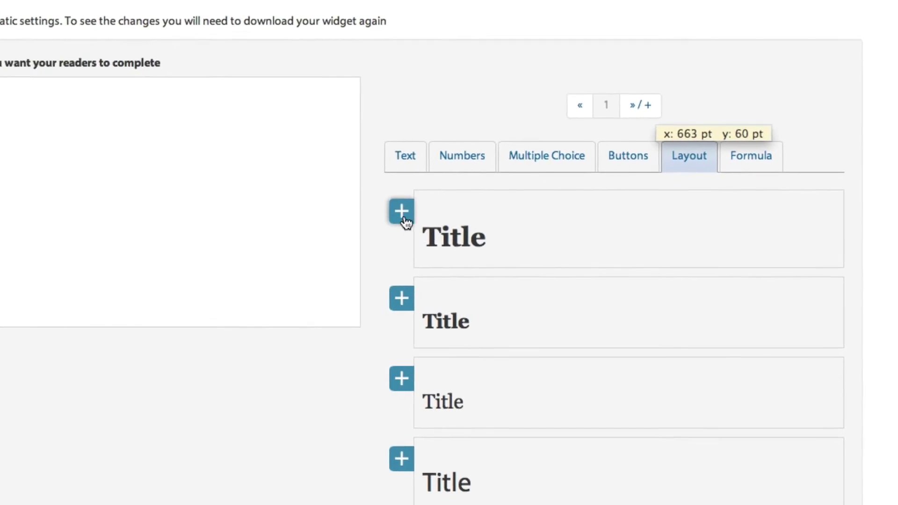
click(369, 205)
click(12, 146)
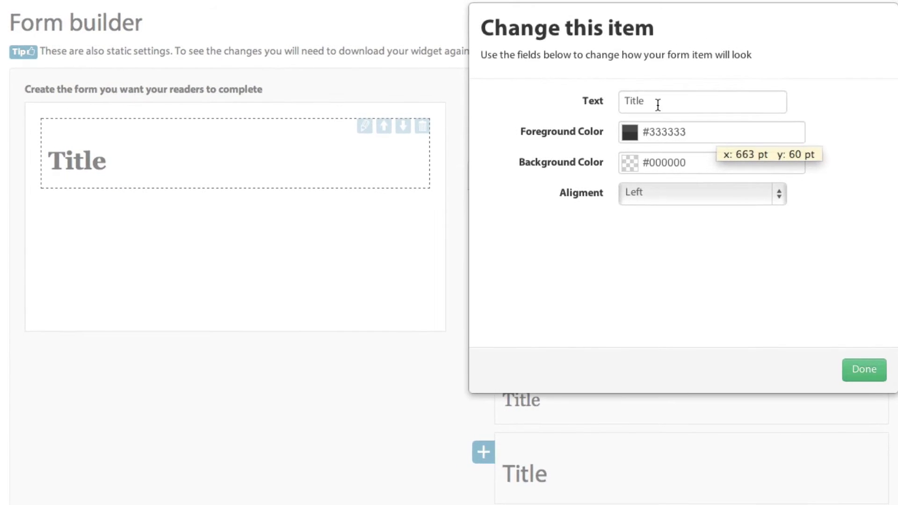
click(652, 103)
text(End o)
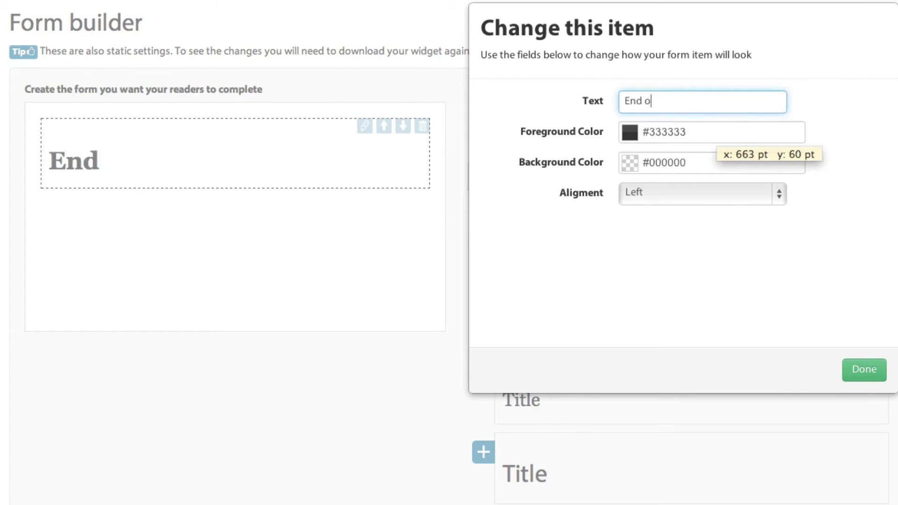
text(f song exam)
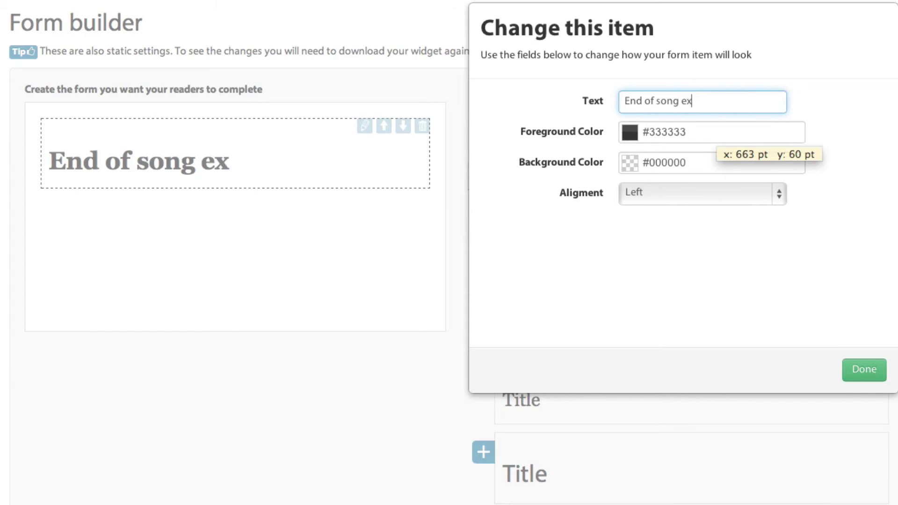
click(863, 376)
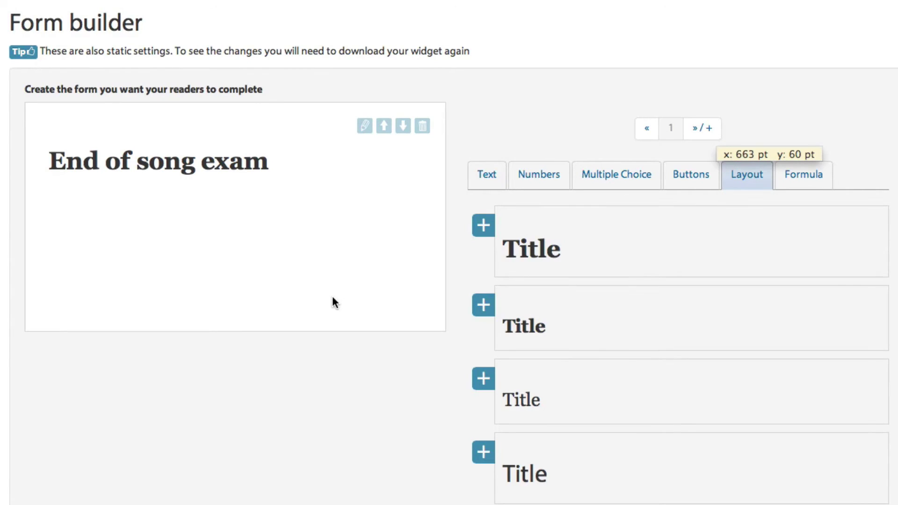
Add a multi-line text area to the form labelled 'Reflect on your process'.
click(477, 173)
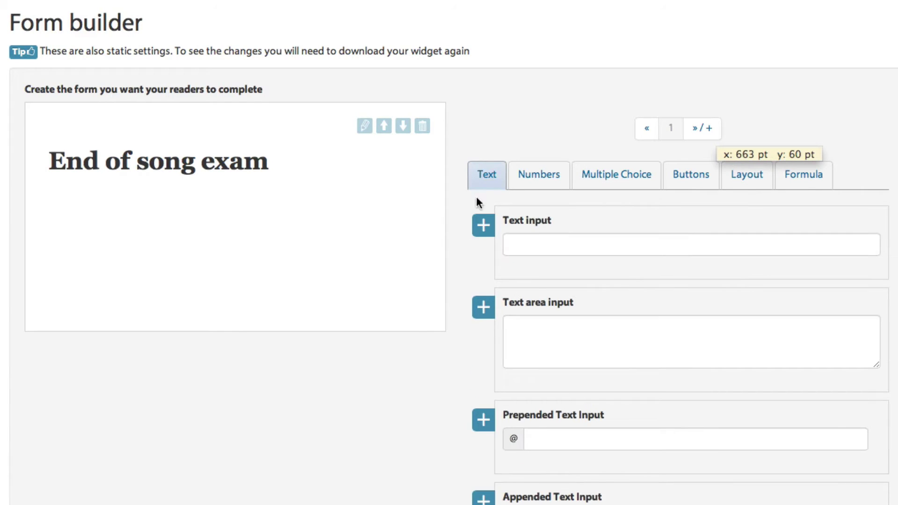
click(483, 307)
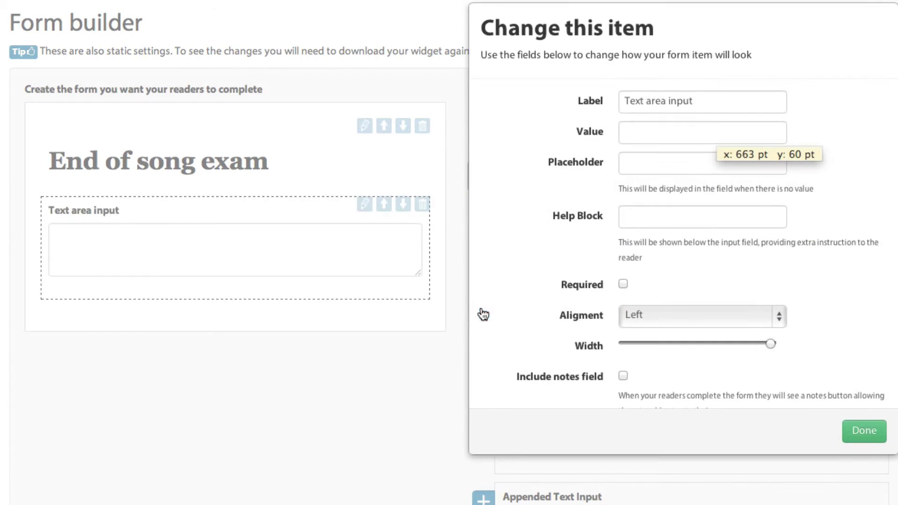
drag(723, 99, 400, 71)
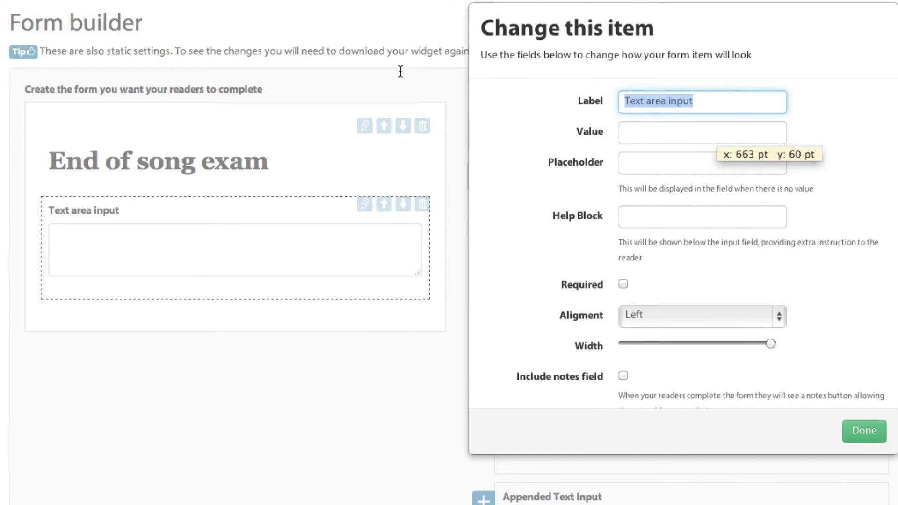
text(Reflect on hour)
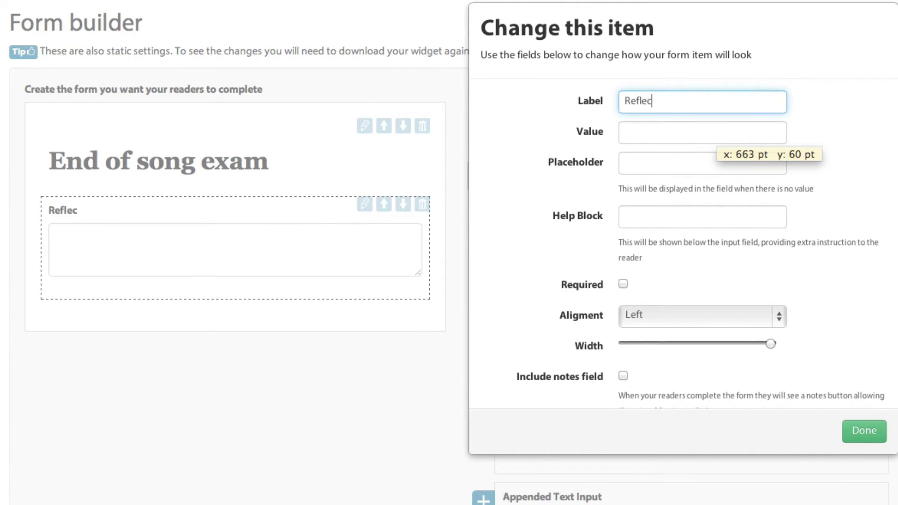
key(BackSpace)
key(BackSpace)
key(BackSpace)
text(your process)
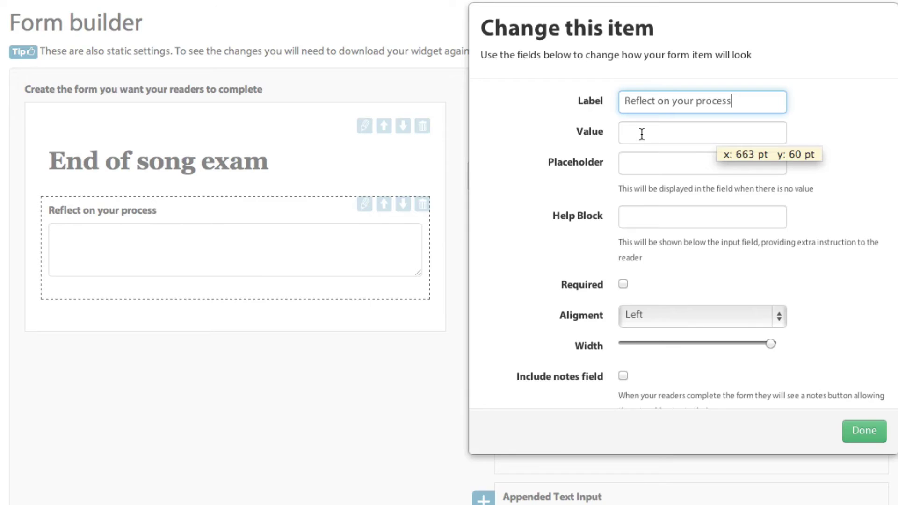
Give it default value 'Process 1' and placeholder 'What did you do this week? What went well? What can you do better next time?'.
click(642, 134)
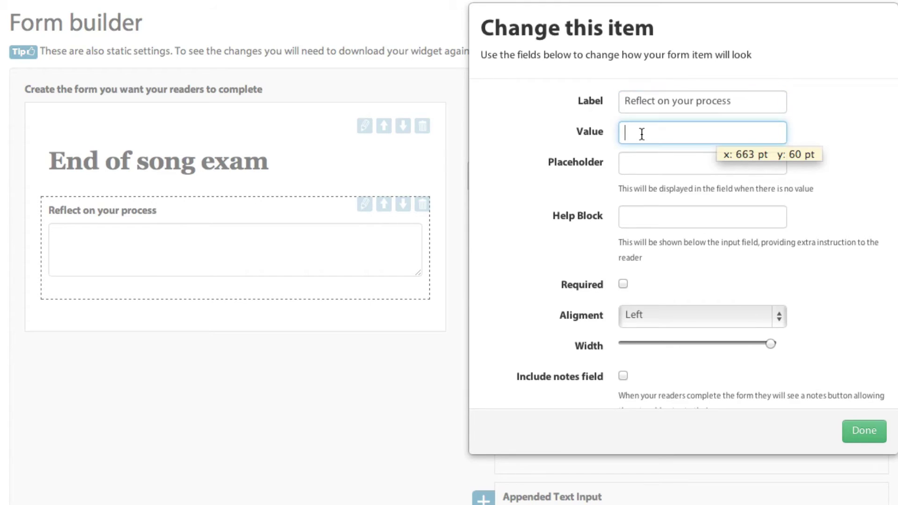
text(Process 1)
click(634, 165)
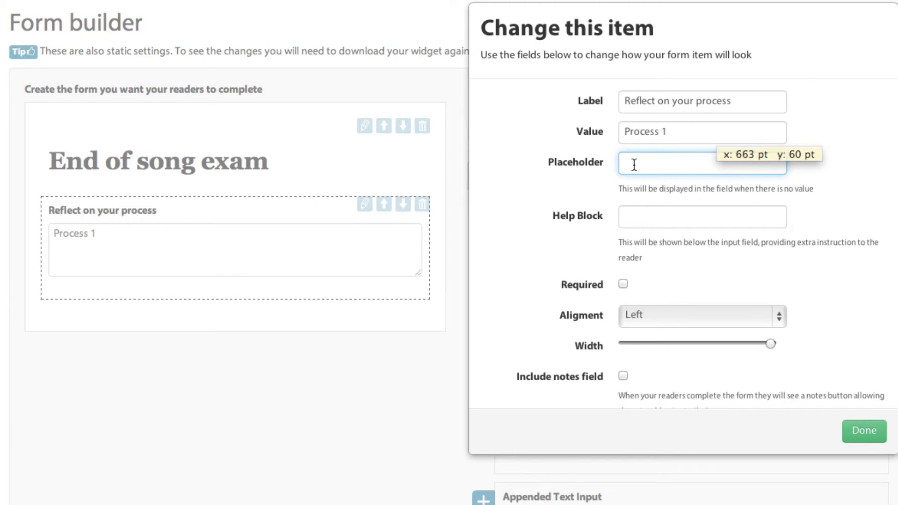
text(What did you do this week)
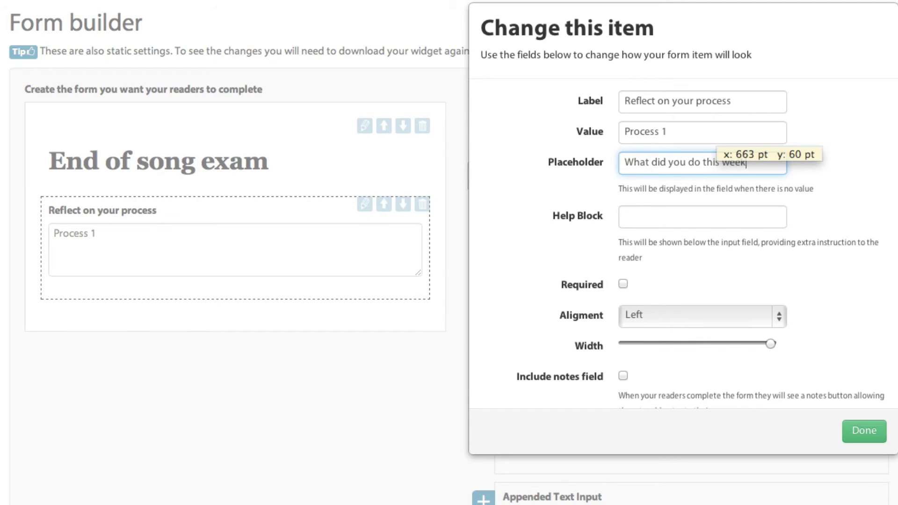
text(? What went well>)
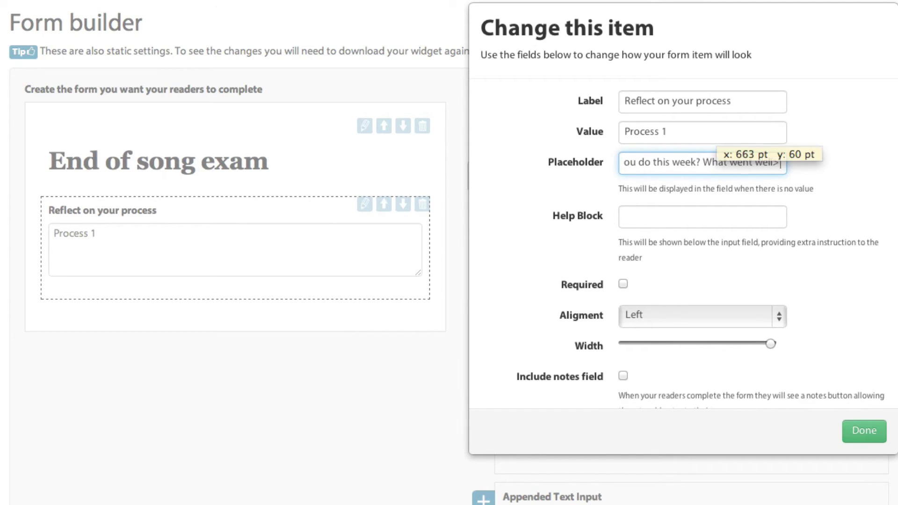
key(BackSpace)
text(? What)
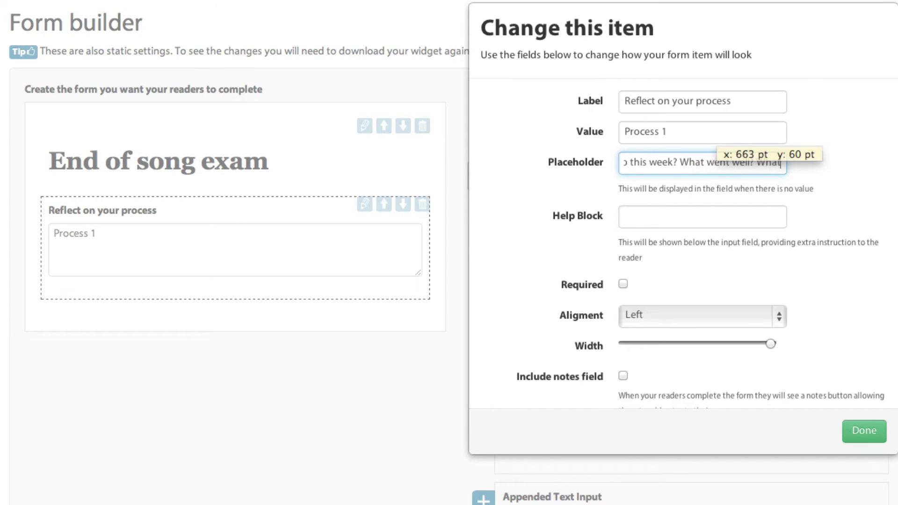
text( can you do better next time?)
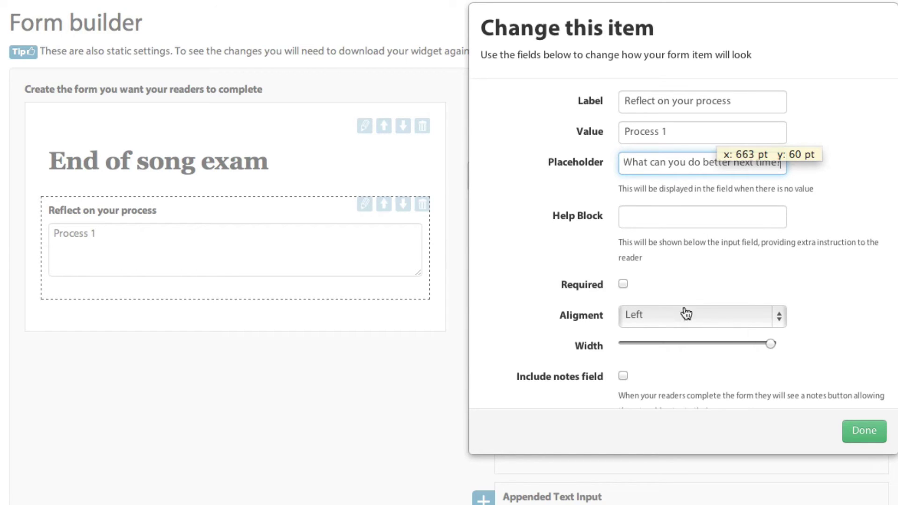
click(859, 432)
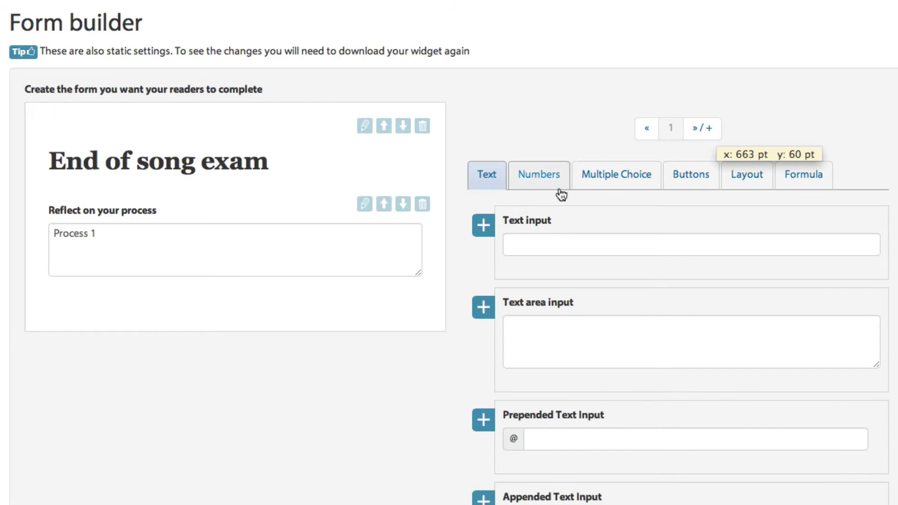
click(621, 175)
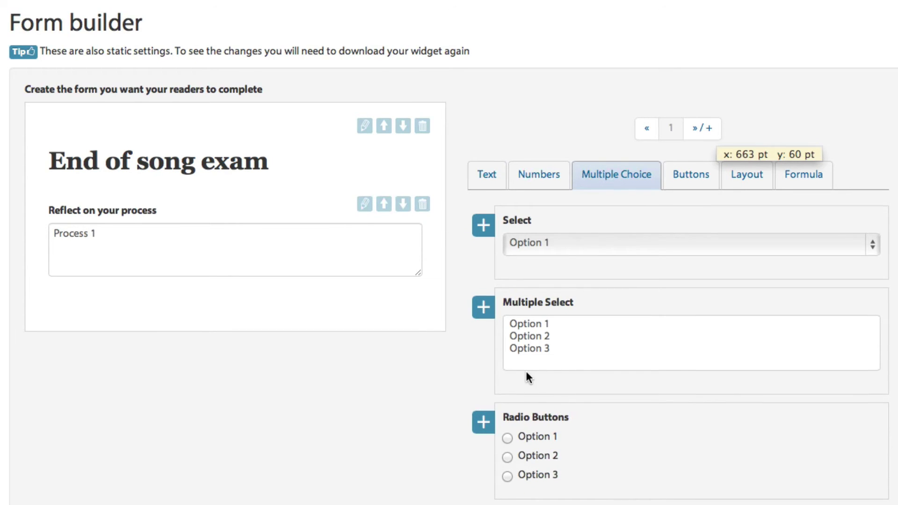
Add a radio button question labelled 'Exam Q 5'.
scroll(526, 371, down, 3)
click(483, 329)
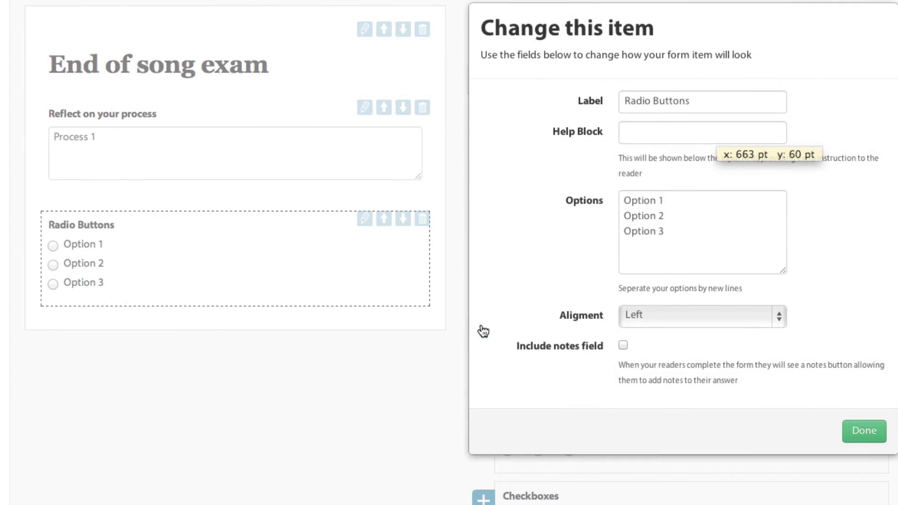
click(700, 106)
drag(699, 106, 531, 73)
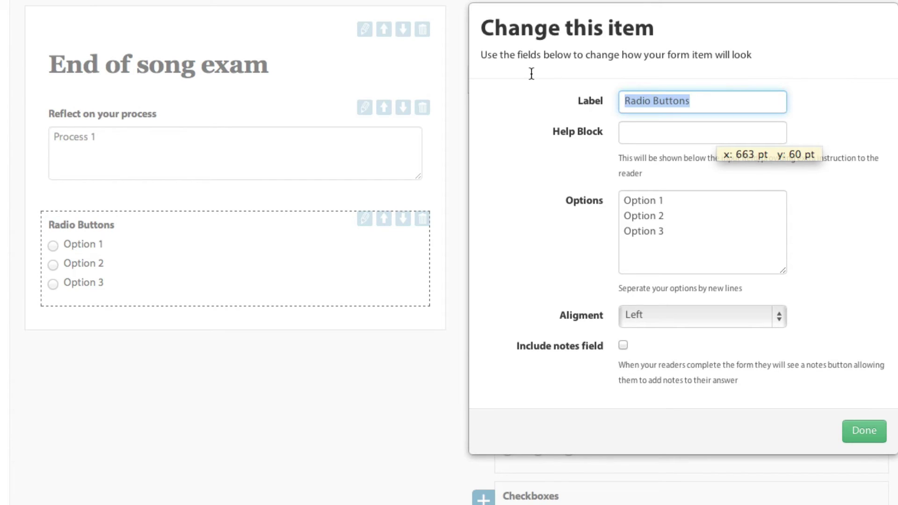
text(Exam )
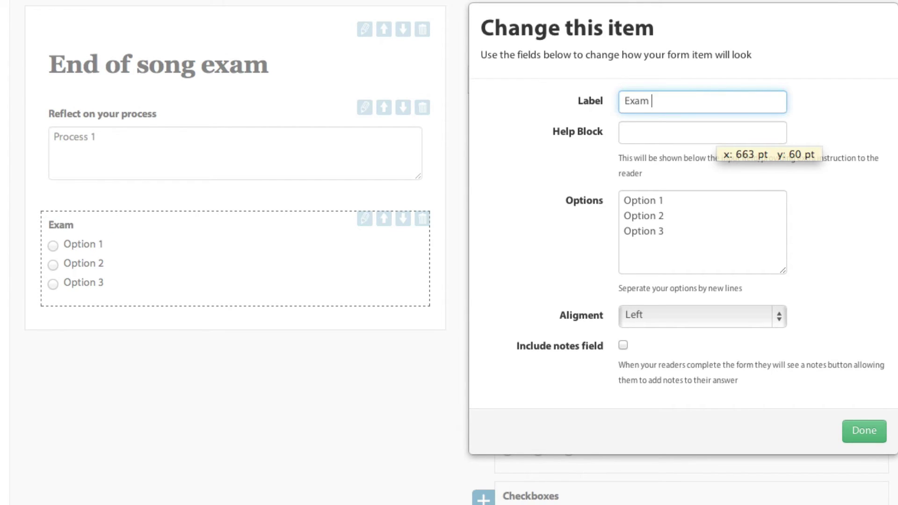
text(Q 5)
Set its help text to 'Hello? How much is that doggy in the window?'.
click(670, 140)
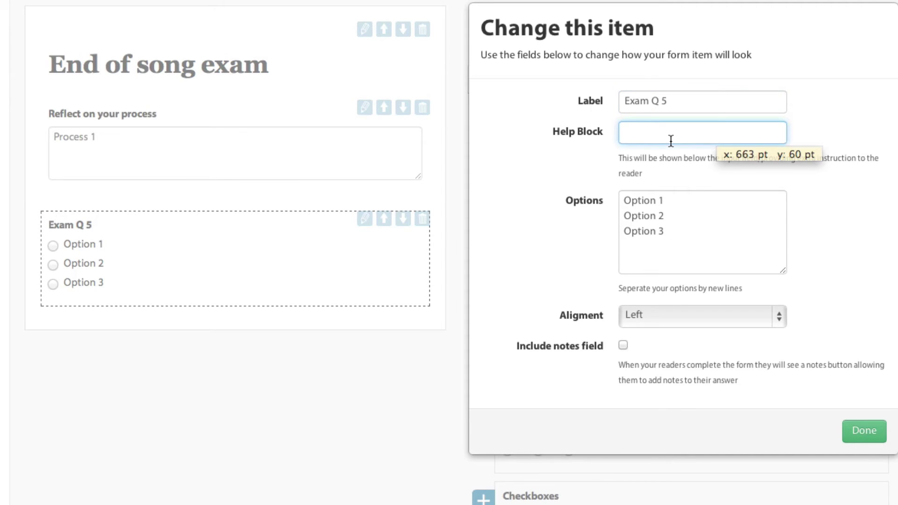
text(Hello? )
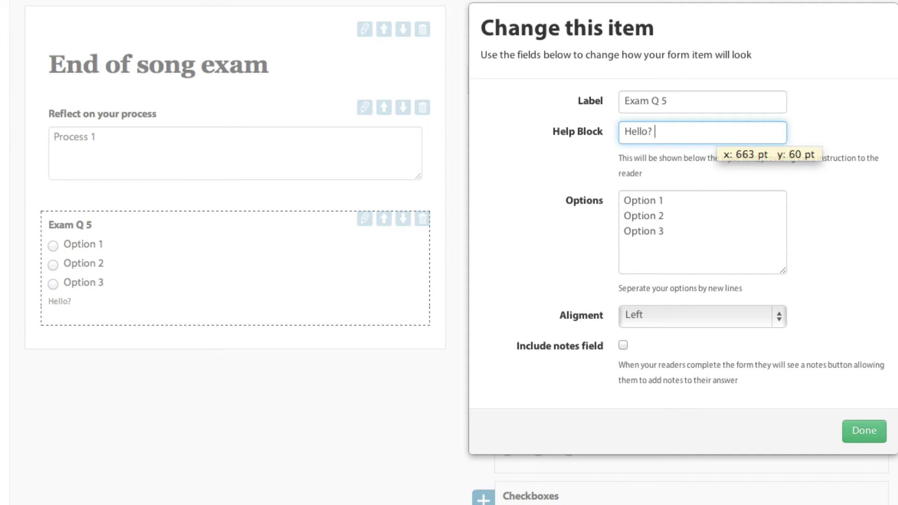
text(How much is that dogguy)
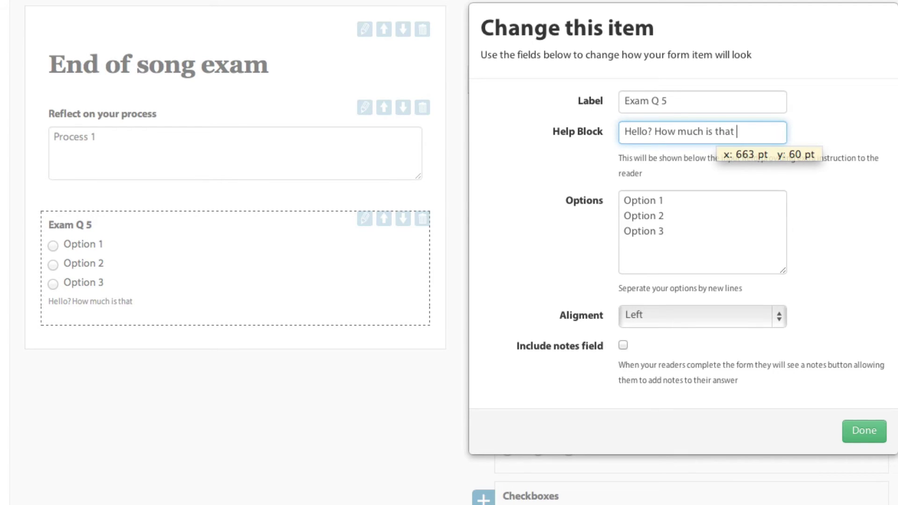
key(BackSpace)
key(BackSpace)
text(yu)
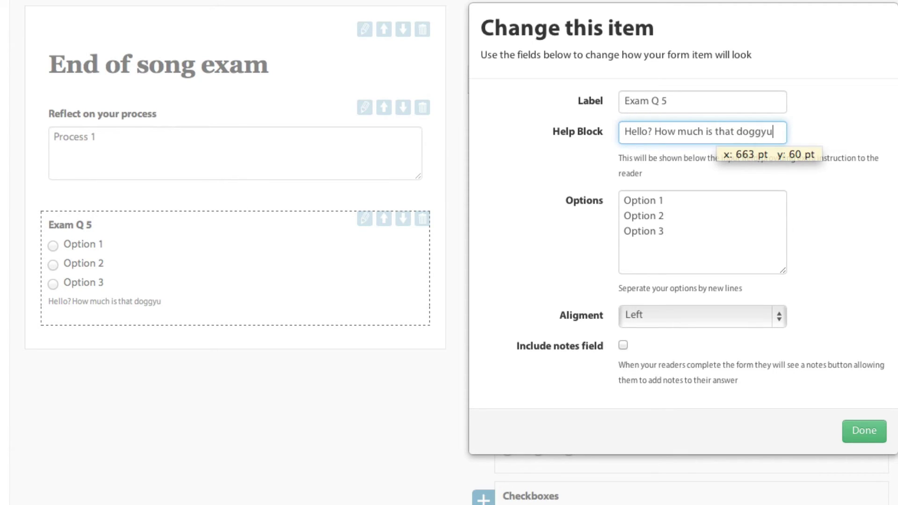
key(BackSpace)
text(in the window)
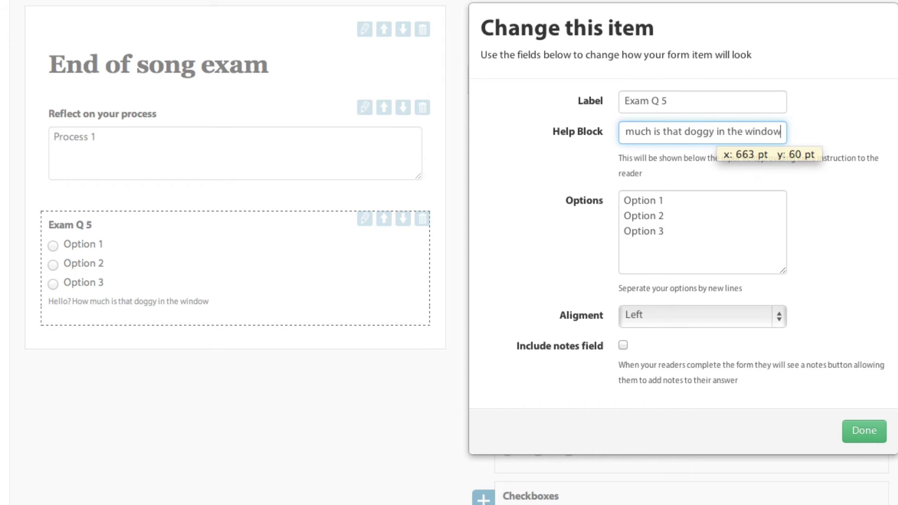
text(?)
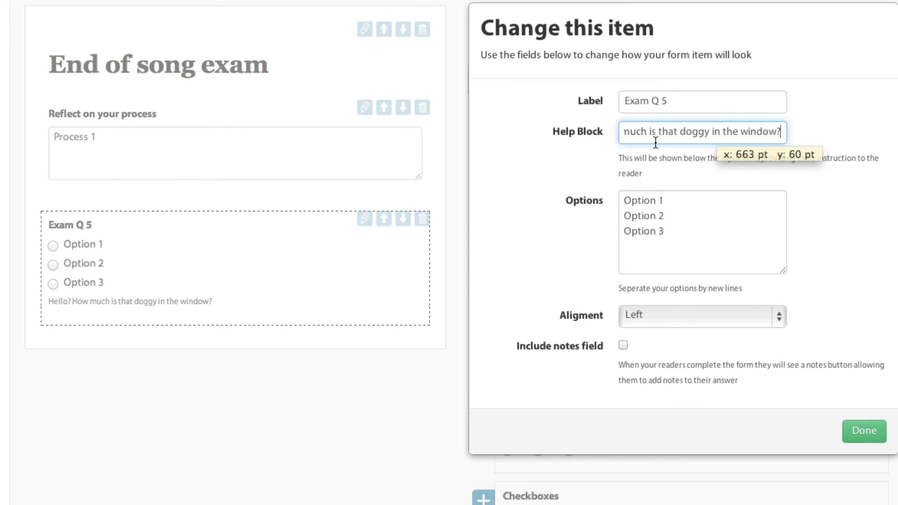
click(648, 201)
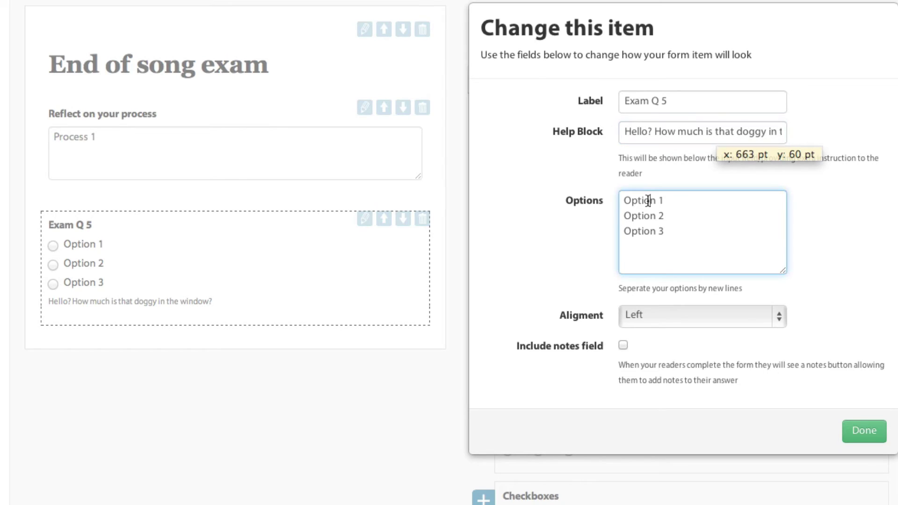
key(End)
key(shift+Home)
text(5)
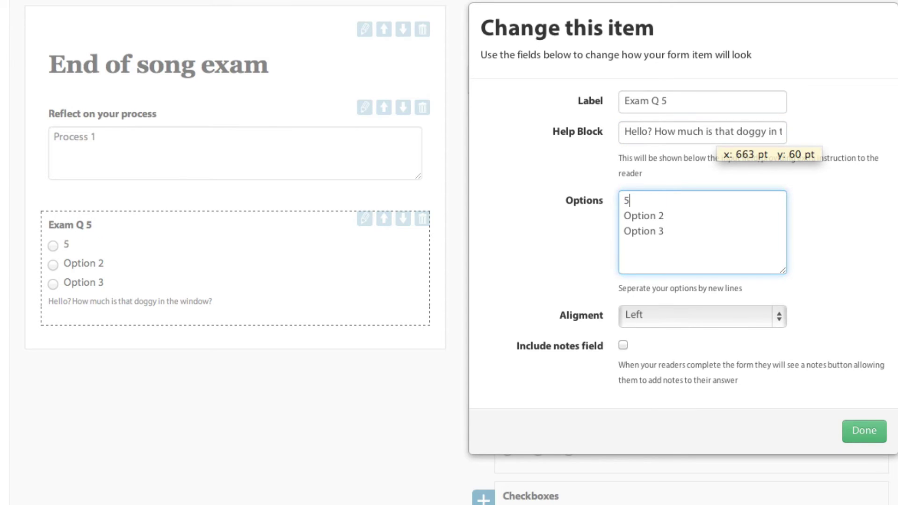
key(Down)
key(End)
key(shift+Home)
text($4938756923856)
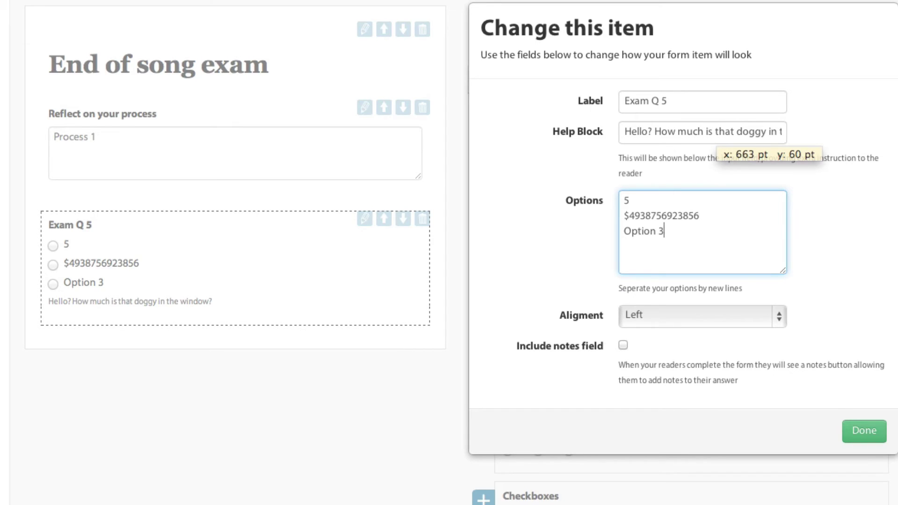
key(shift+Home)
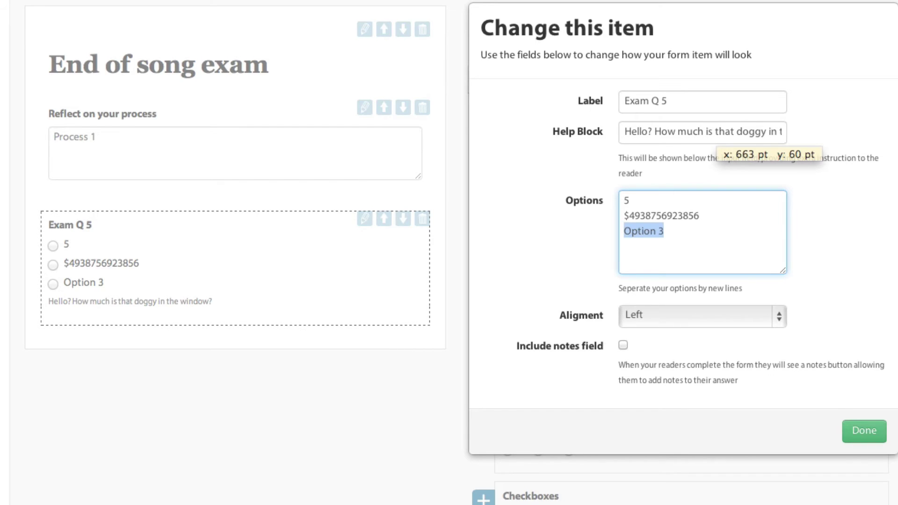
text(Free)
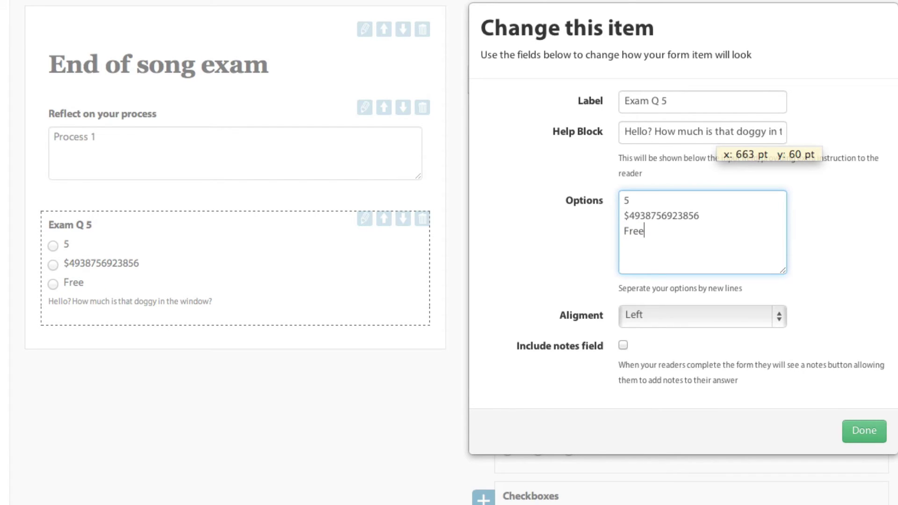
click(862, 431)
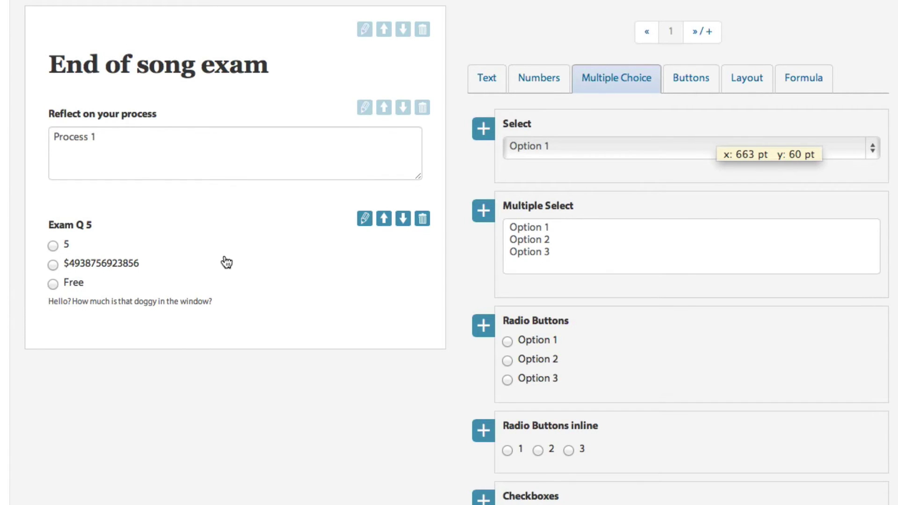
Save the form, accepting the warning that it has no submit button.
scroll(304, 267, up, 3)
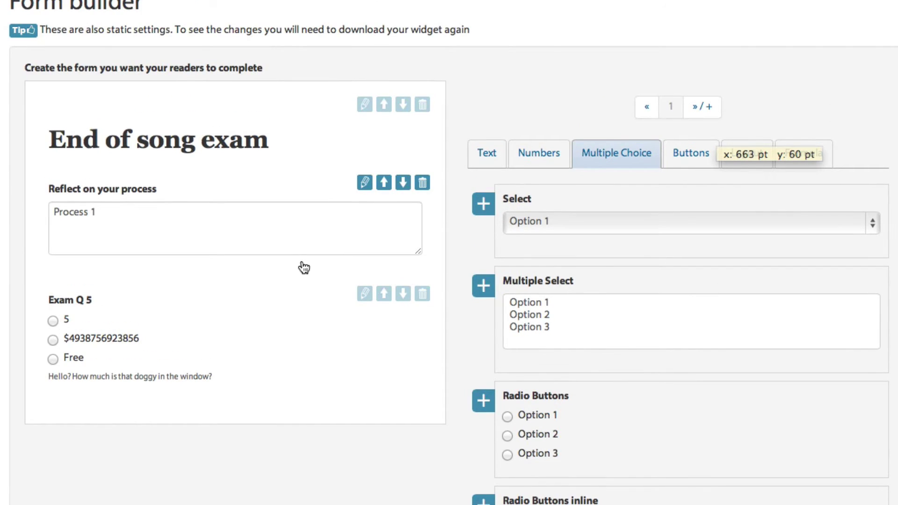
scroll(304, 268, down, 15)
click(881, 329)
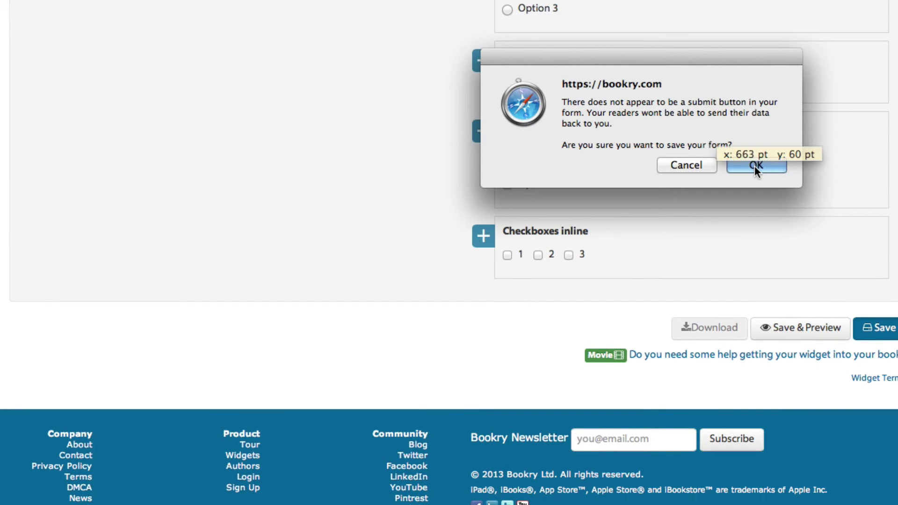
click(739, 164)
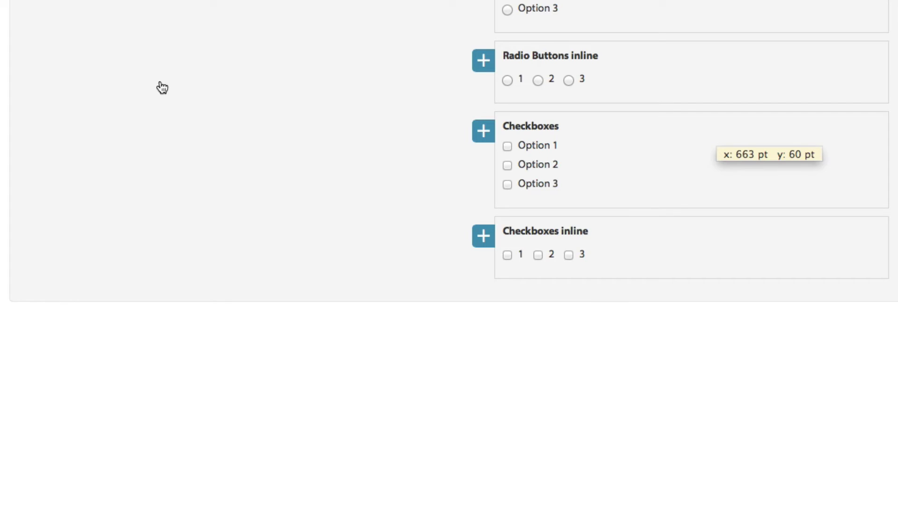
Go to the Widget Library through the Author Tools menu.
scroll(499, 339, down, 15)
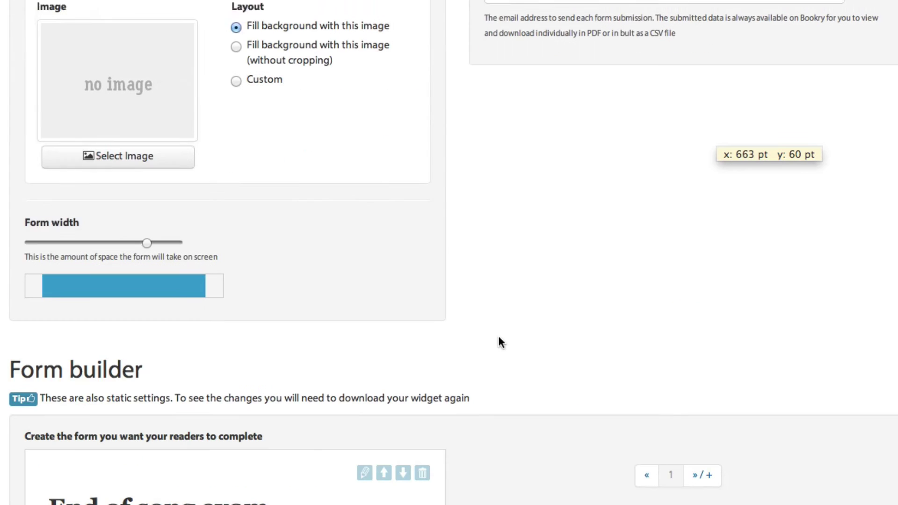
scroll(498, 340, down, 7)
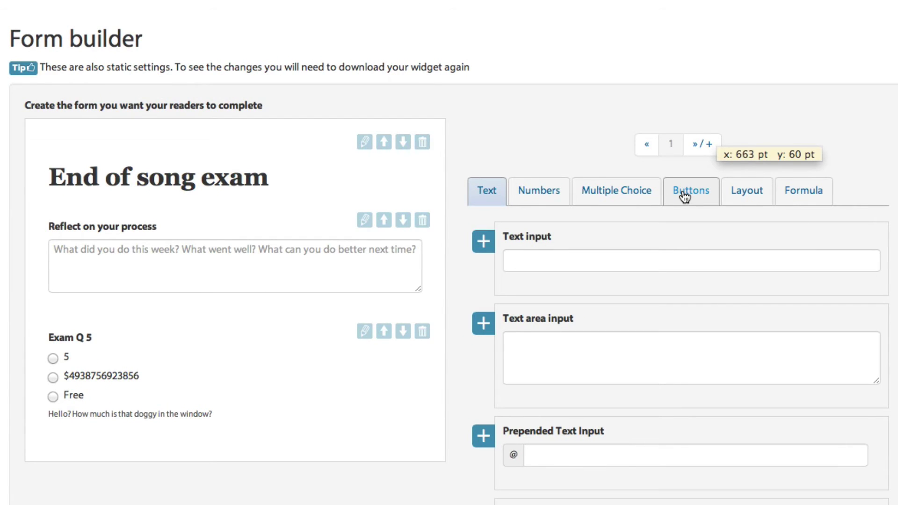
scroll(684, 196, down, 8)
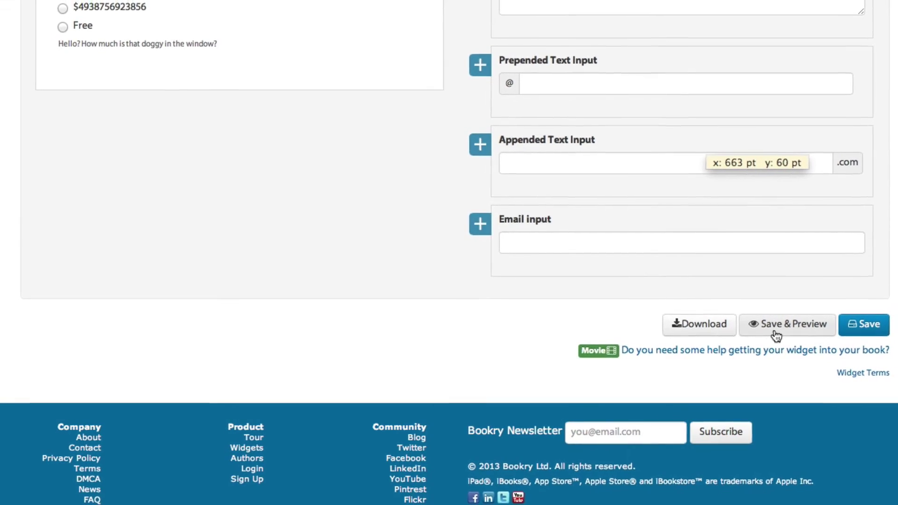
scroll(470, 288, up, 20)
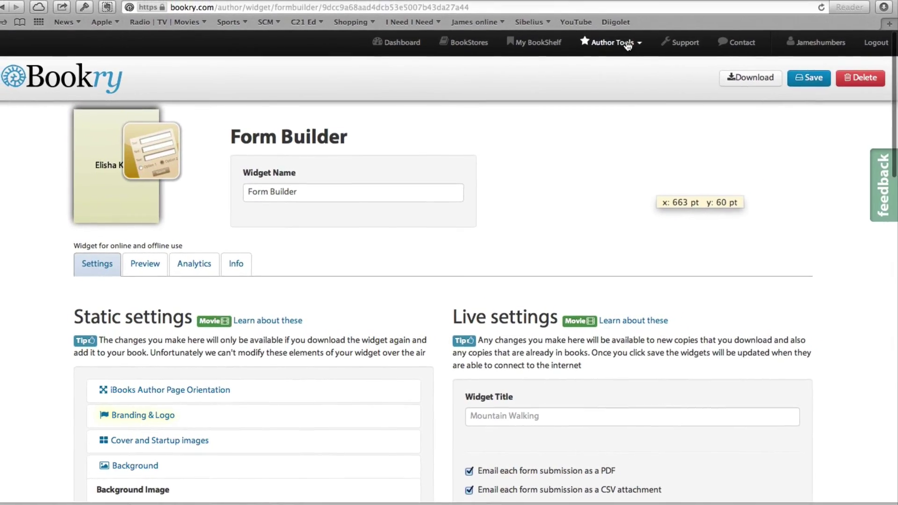
click(625, 22)
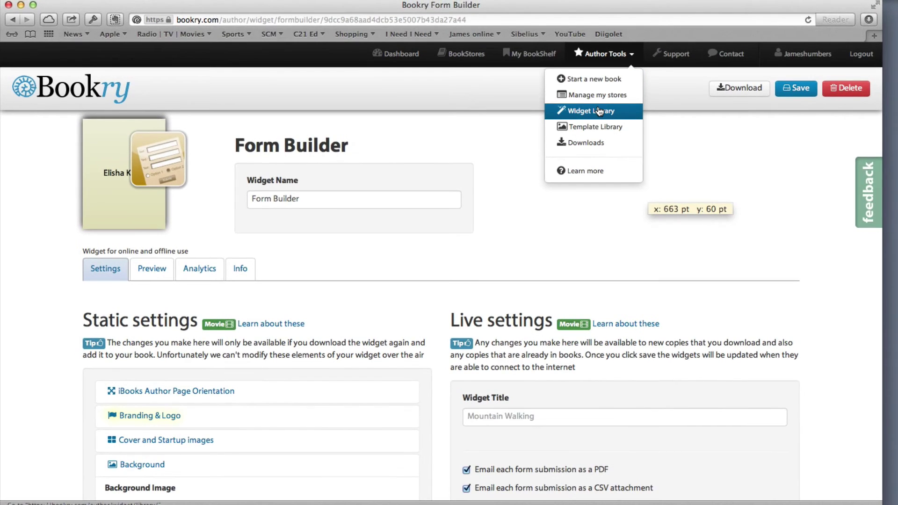
click(599, 111)
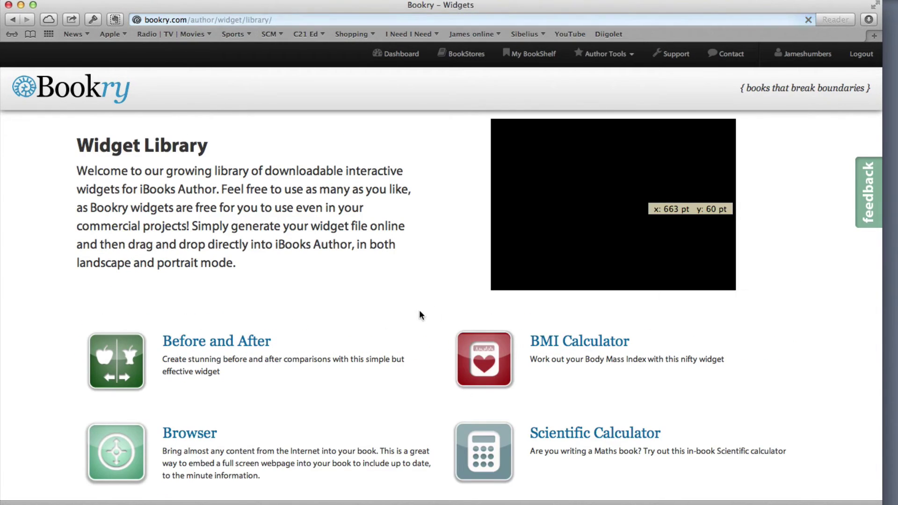
Scroll through every widget, past iTunes Music and Reader Cloud, then return to the Bookry home page.
scroll(386, 332, down, 10)
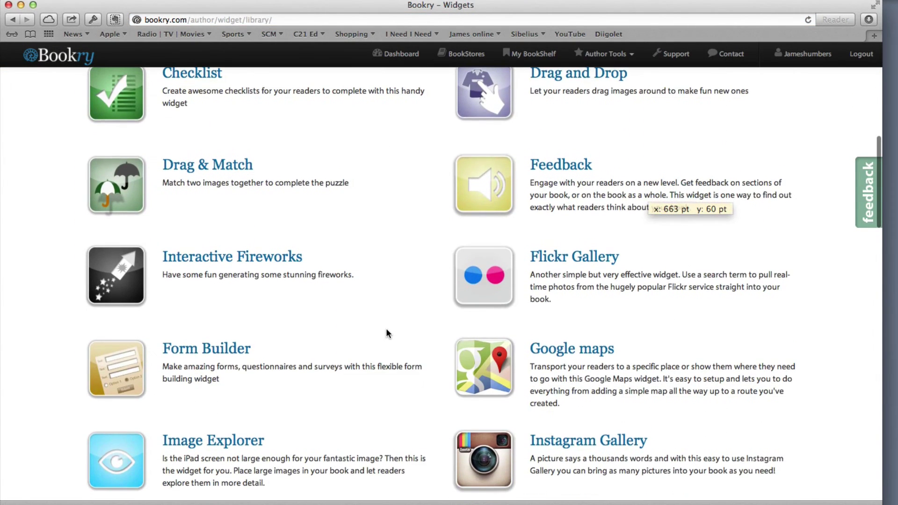
scroll(386, 333, down, 4)
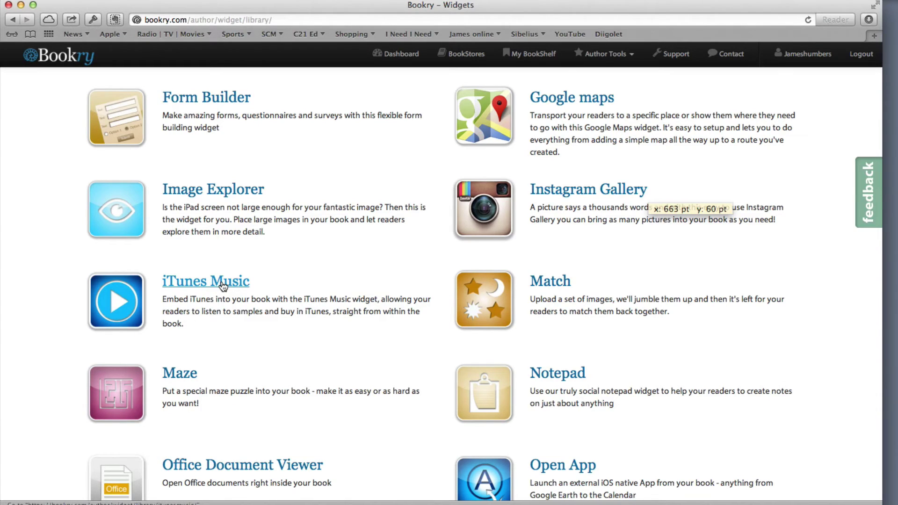
scroll(270, 323, down, 5)
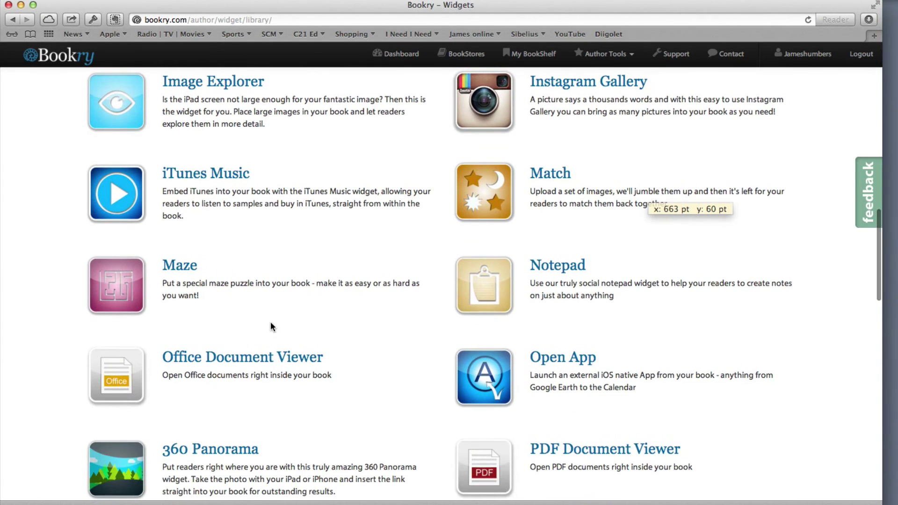
scroll(567, 277, down, 1)
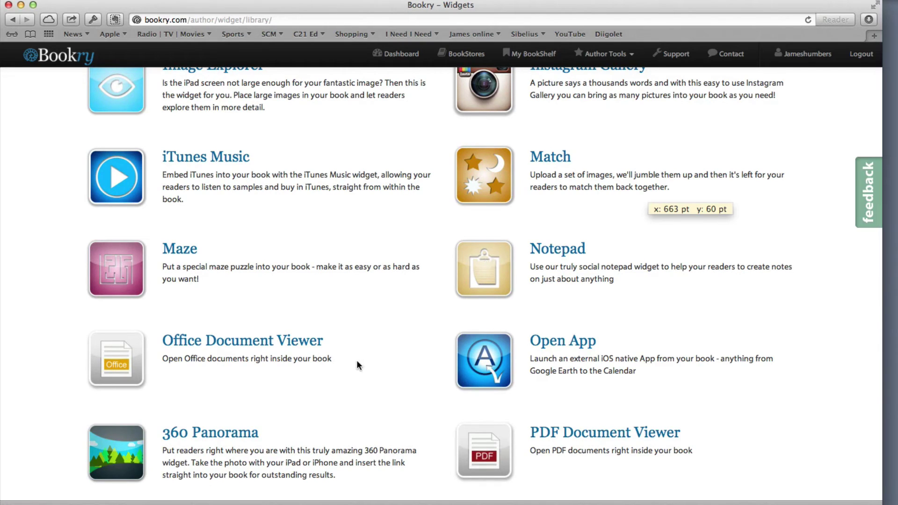
scroll(357, 360, down, 4)
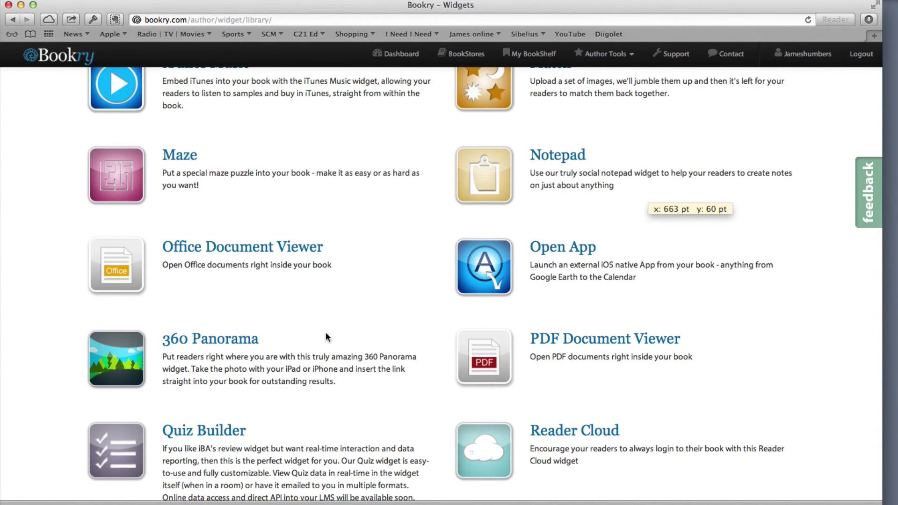
scroll(232, 248, down, 1)
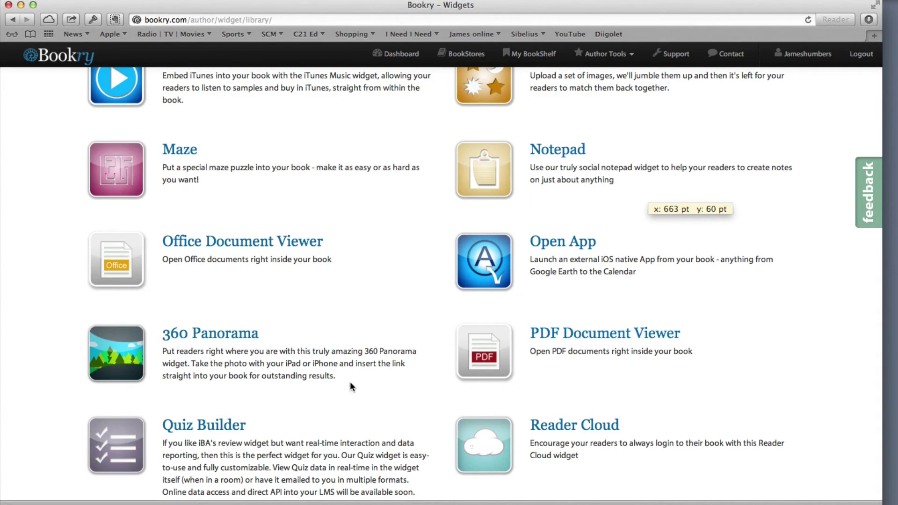
scroll(350, 380, down, 3)
scroll(350, 381, down, 1)
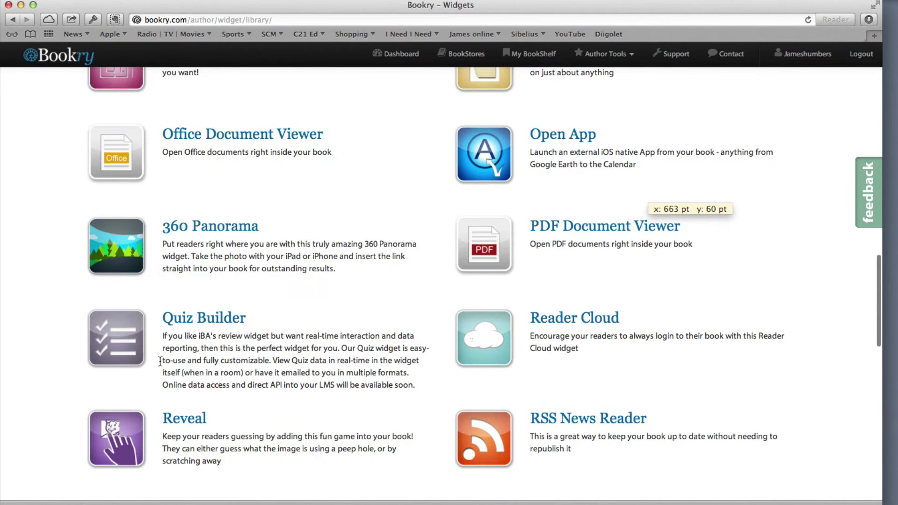
scroll(304, 357, down, 7)
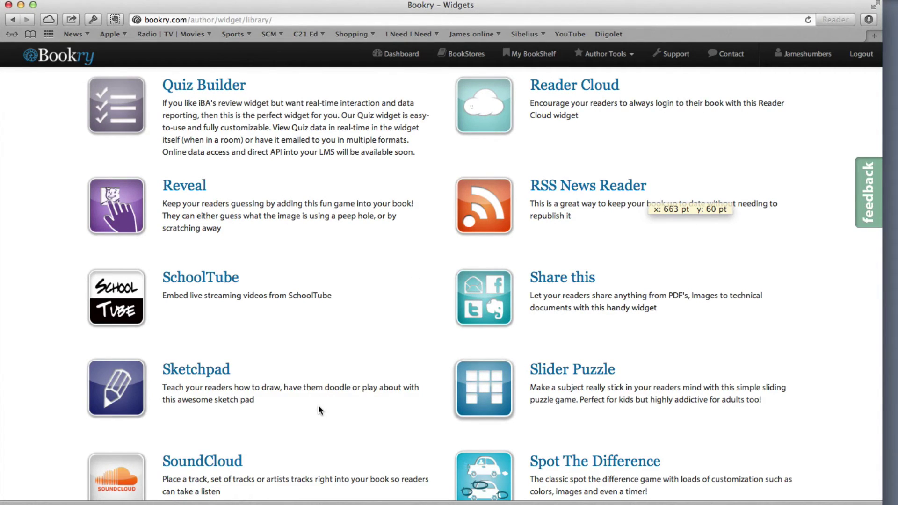
scroll(318, 406, down, 15)
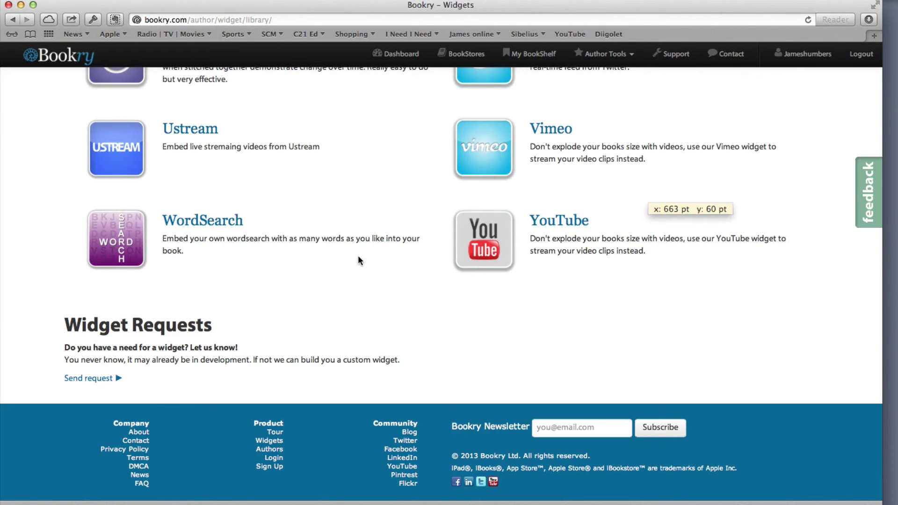
click(65, 60)
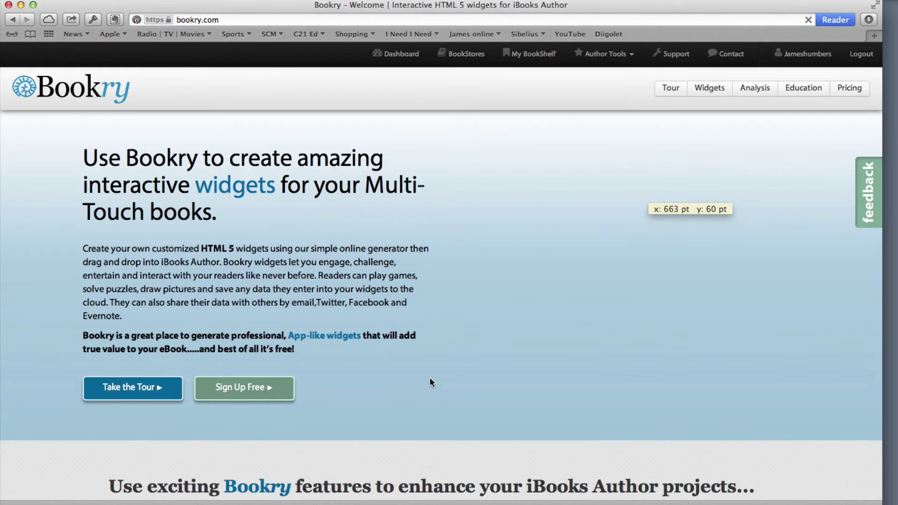
Scroll the bookry.com homepage down to the sign-up footer, then switch back to iBooks Author.
scroll(430, 380, down, 10)
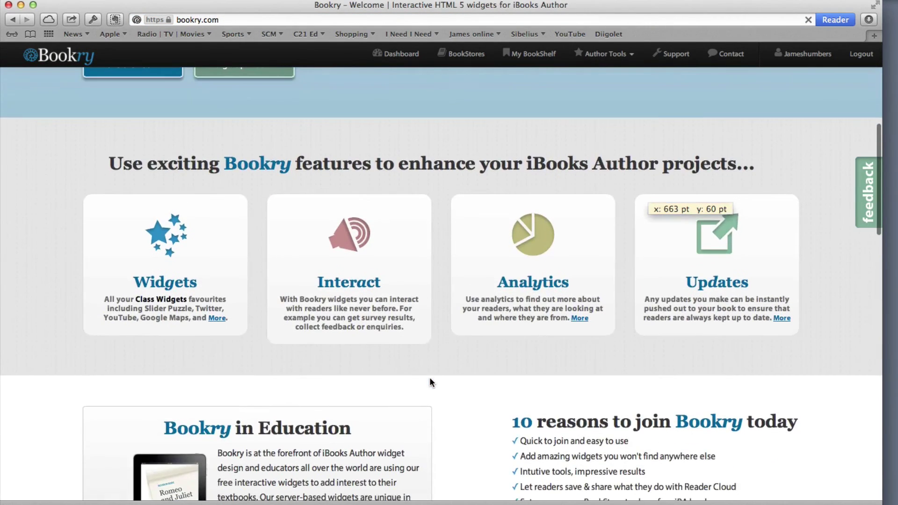
scroll(430, 382, down, 15)
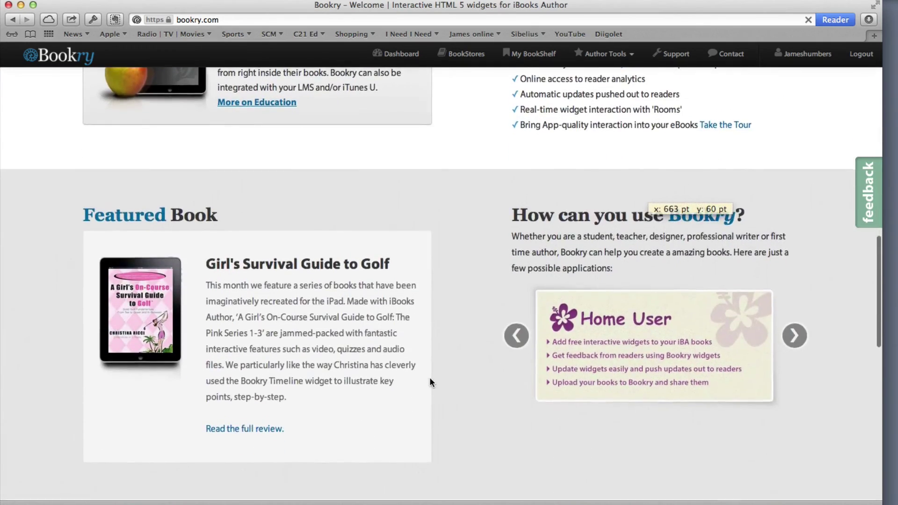
scroll(430, 382, down, 10)
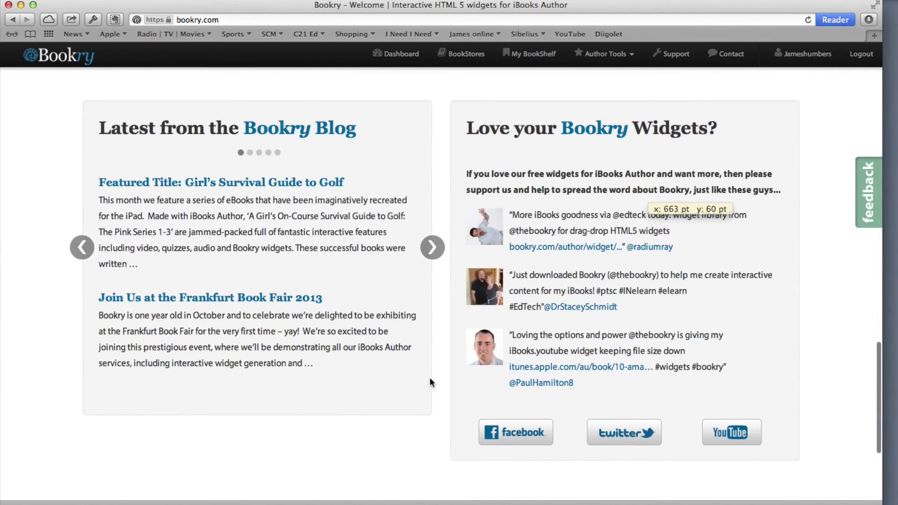
scroll(431, 381, down, 3)
scroll(430, 382, down, 2)
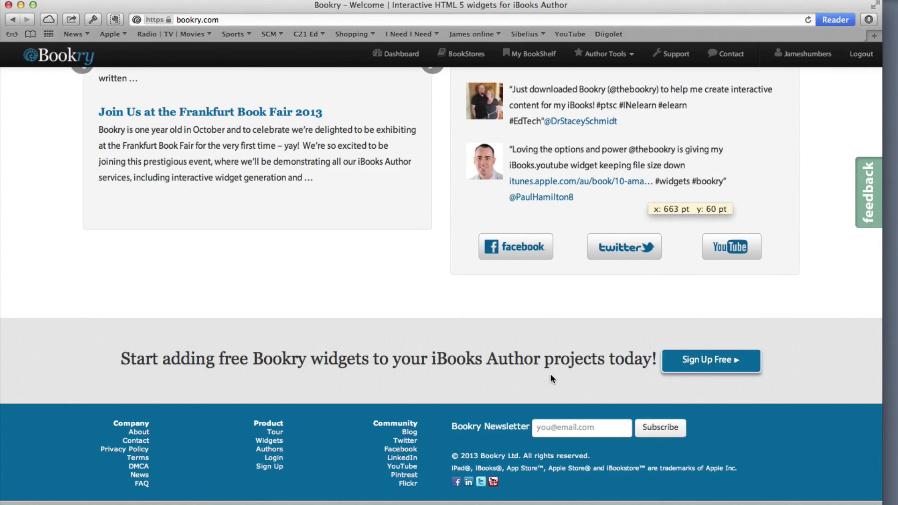
key(super+Tab)
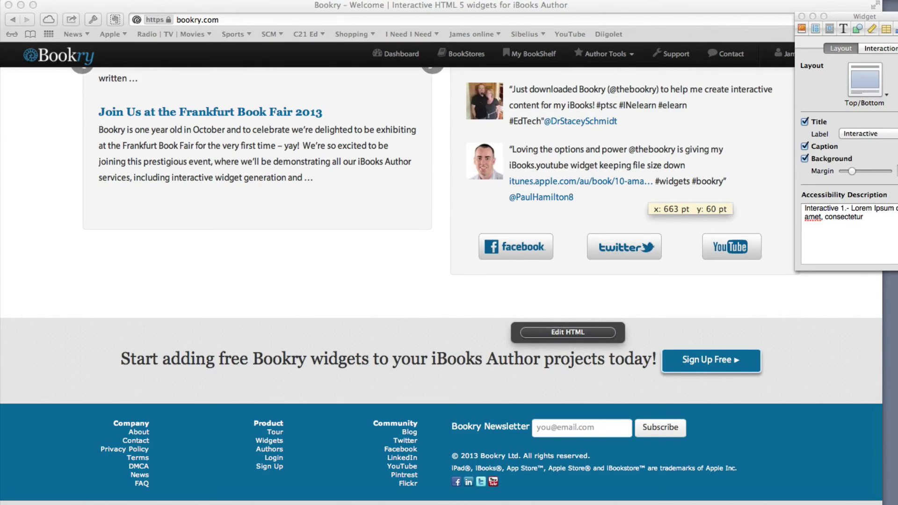
Deselect the widget on page 8 and open the book's blank page 9.
click(779, 9)
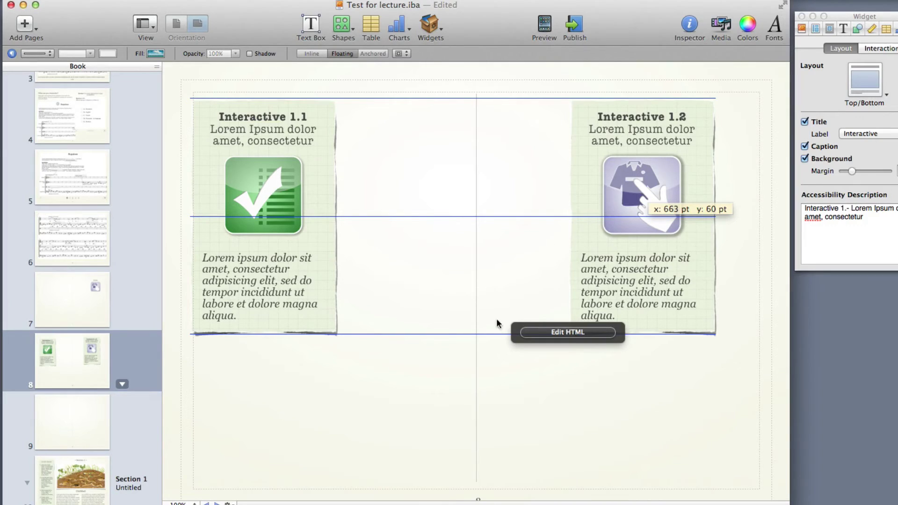
click(333, 411)
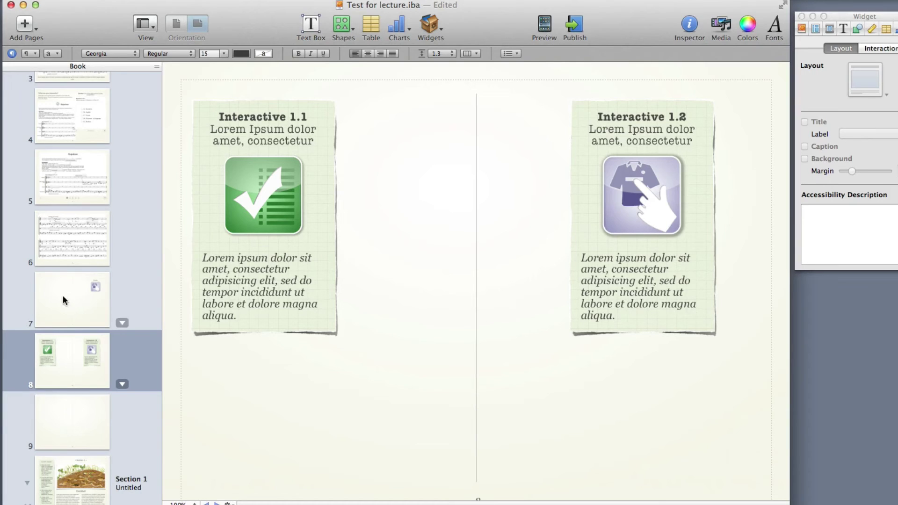
click(86, 422)
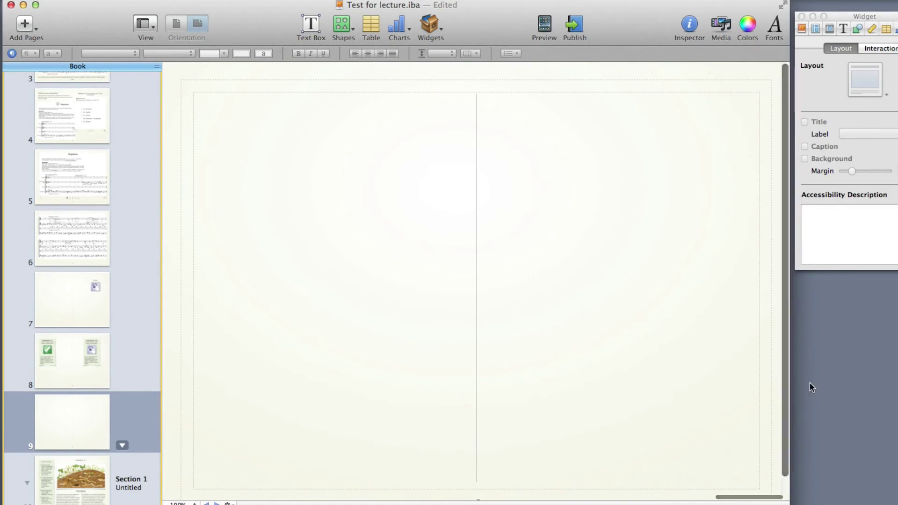
key(super+Tab)
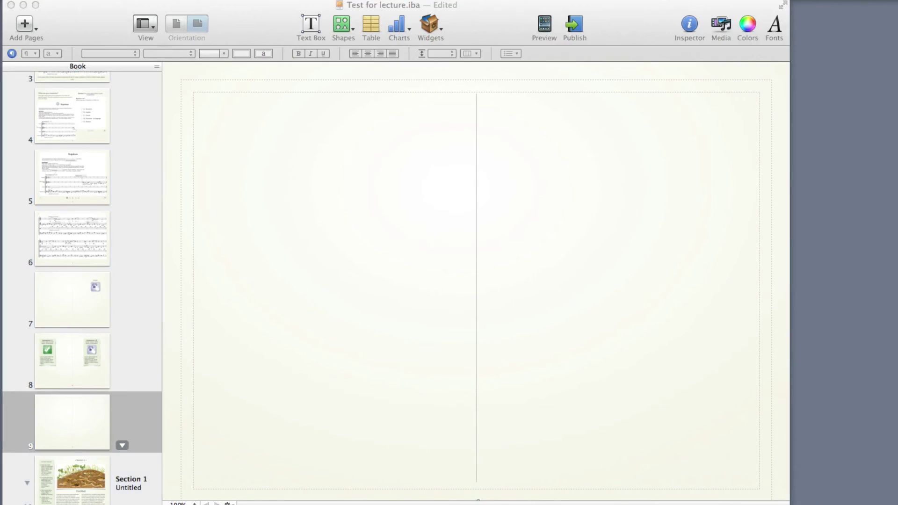
Place the Form Builder widget on the left of page 9 and title it 'Form buliding'.
drag(332, 196, 285, 192)
click(283, 190)
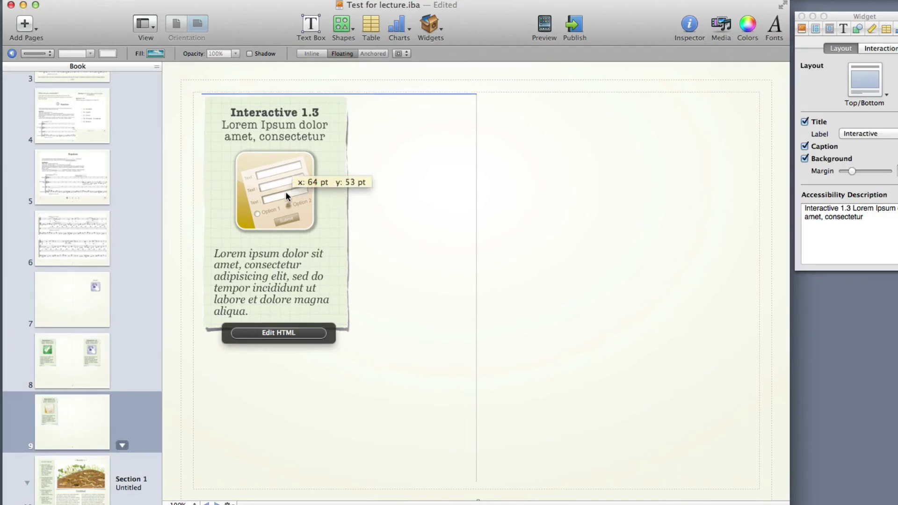
click(292, 106)
double_click(292, 107)
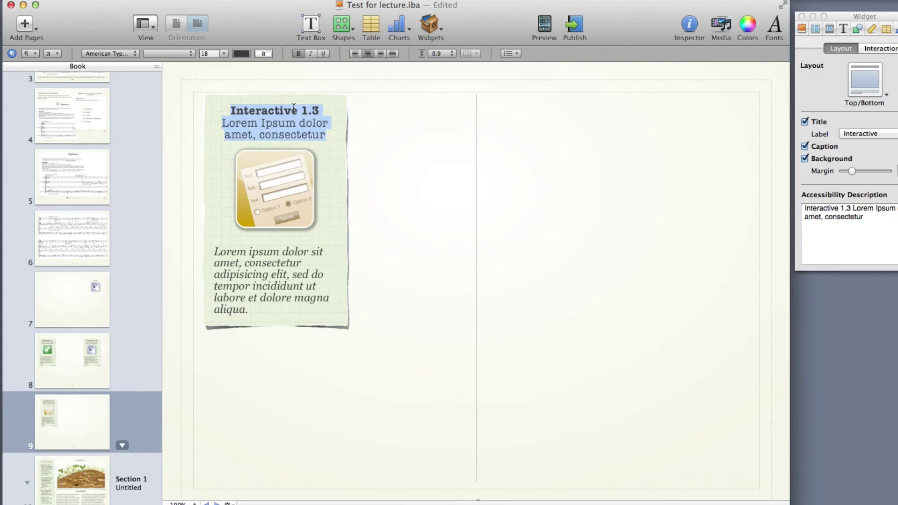
text(Form buliding)
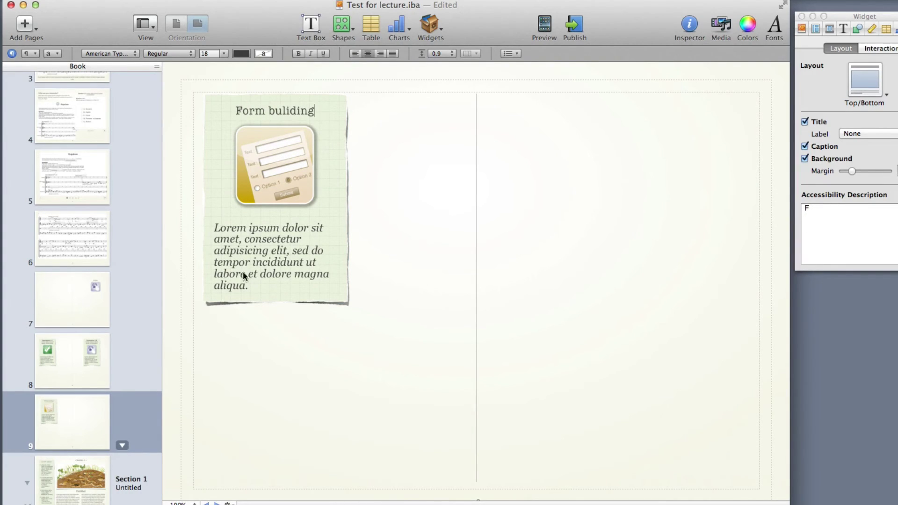
Replace the widget's caption with 'Dififcult exam or reflections'.
click(291, 275)
click(291, 274)
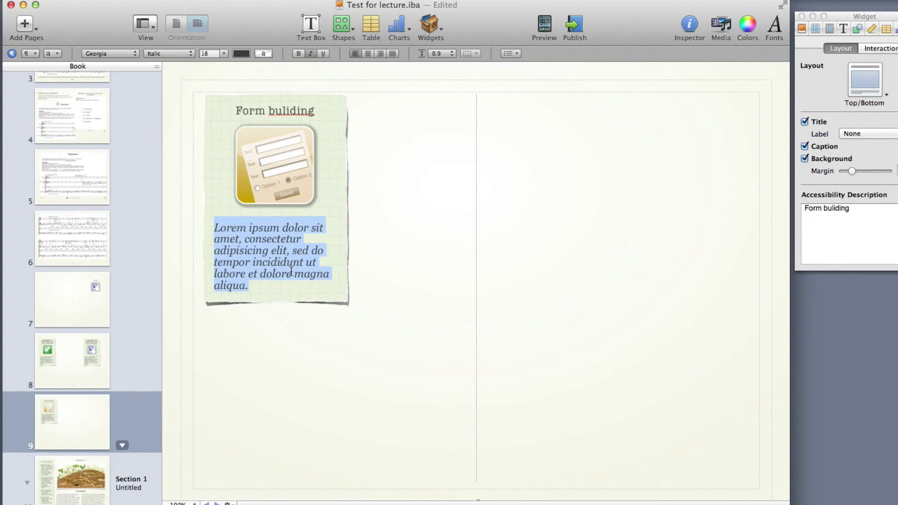
text(Dififcult examp)
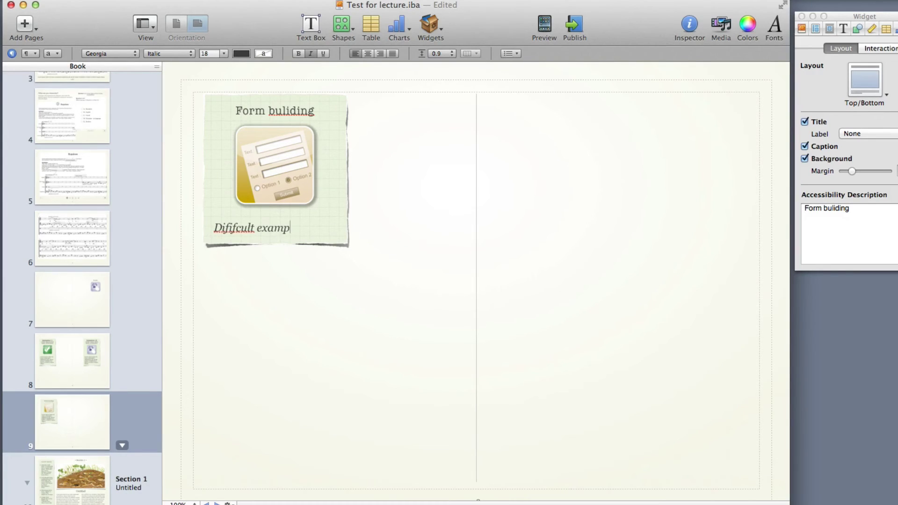
key(BackSpace)
text(reflections)
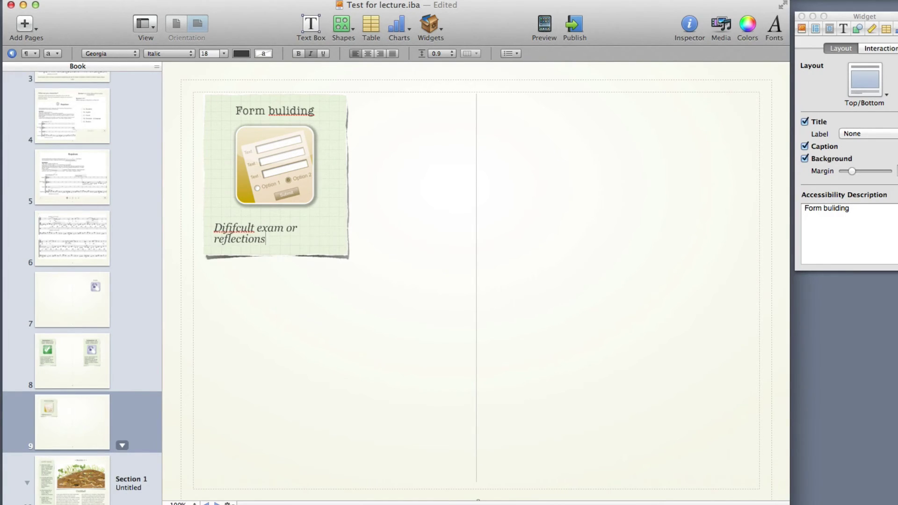
key(super+Tab)
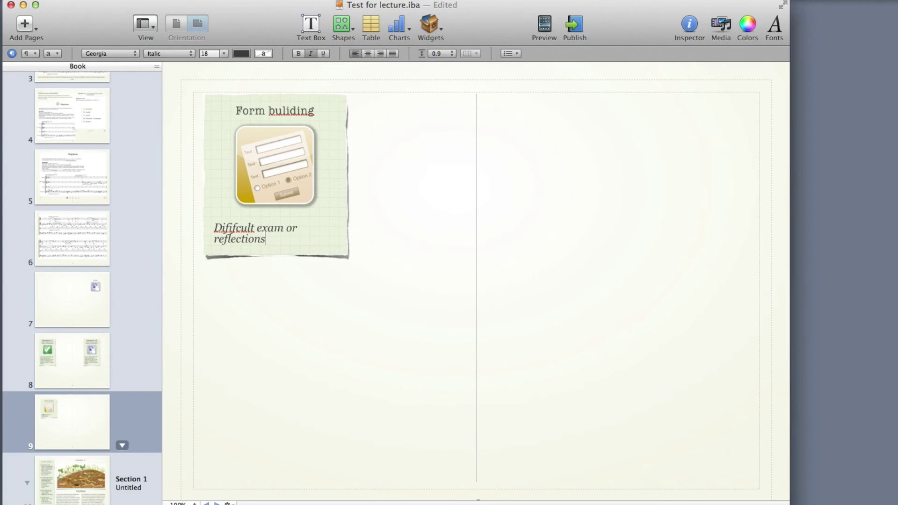
Place the iTunes music widget on the right of page 9 and title it 'Access the music'.
drag(823, 210, 590, 217)
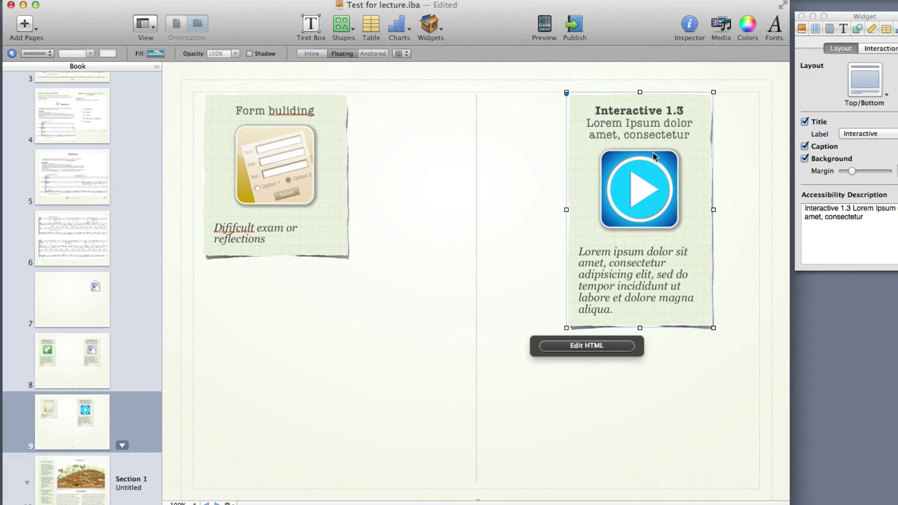
double_click(655, 110)
text(Acc )
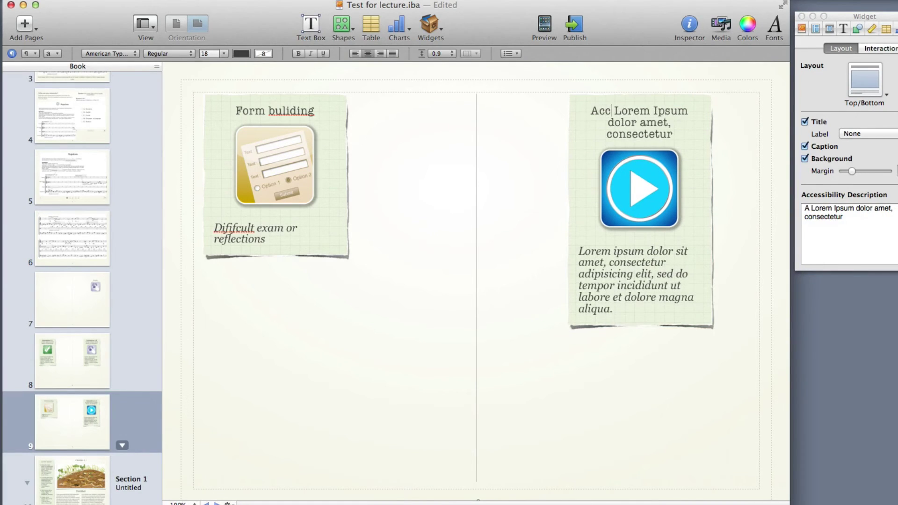
text(ess the mns)
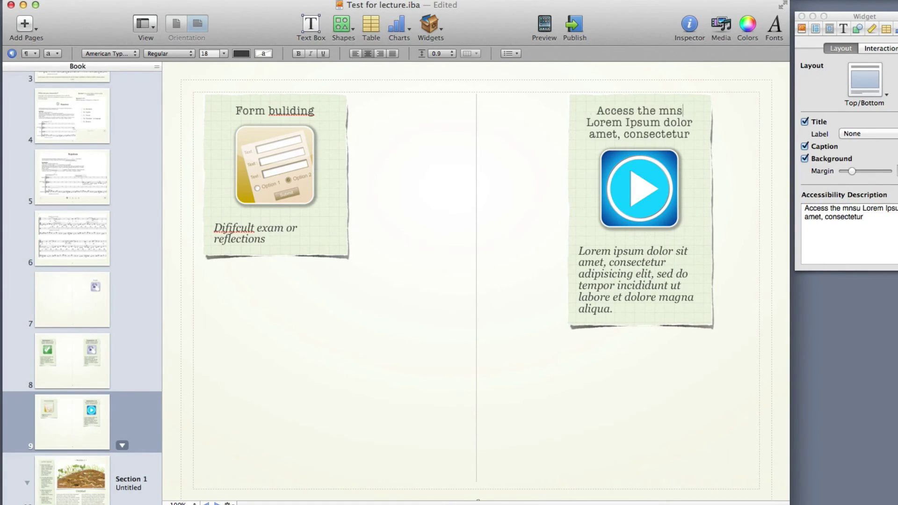
key(BackSpace)
key(BackSpace)
text(usic)
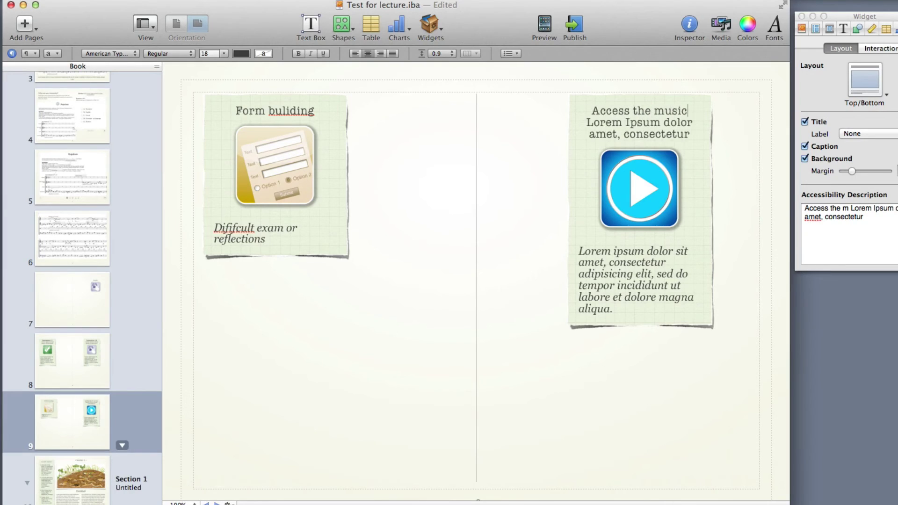
Delete the leftover placeholder subtitle from the title and return to page 8.
key(shift+Right)
key(shift+super+Down)
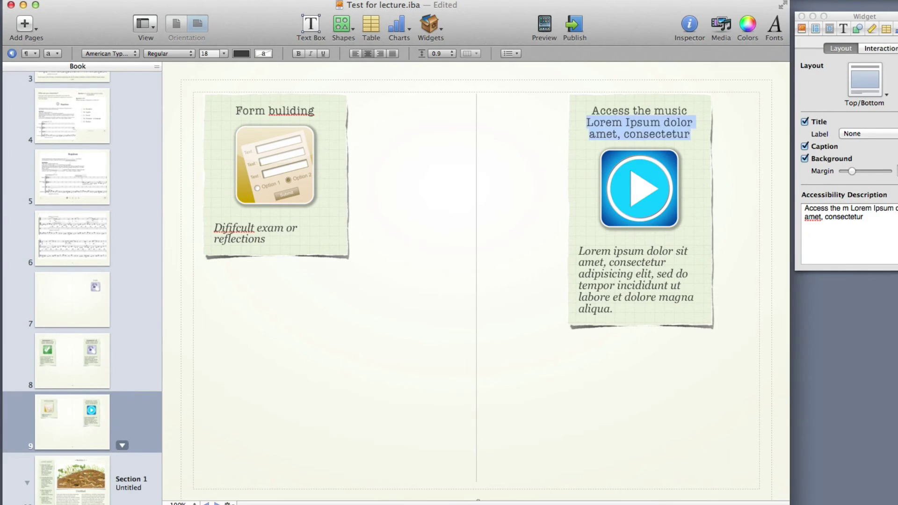
key(BackSpace)
click(479, 379)
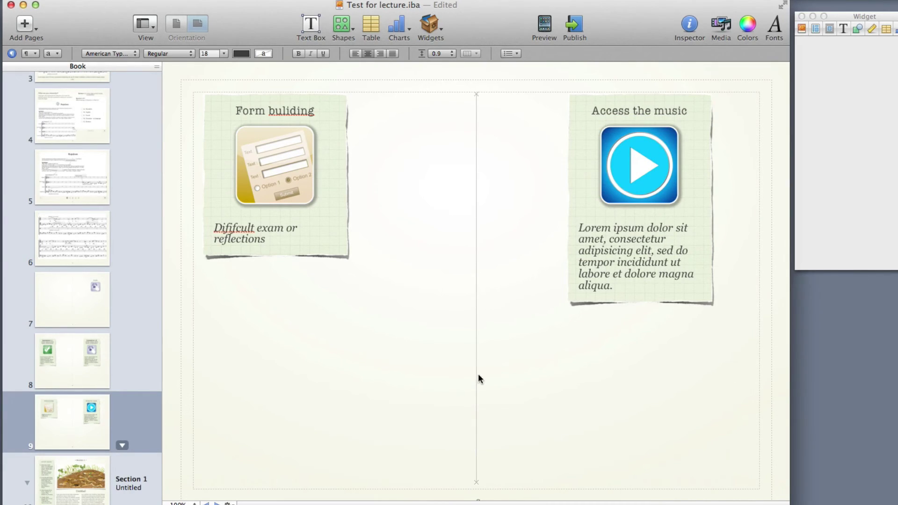
click(55, 358)
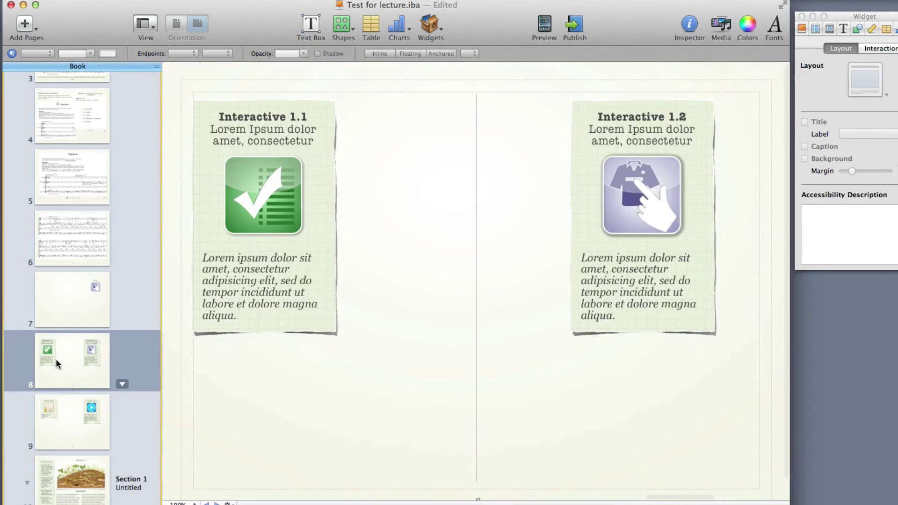
Preview the book on the iPad and open Reader Cloud's save/load panel in the Composition task widget.
click(551, 28)
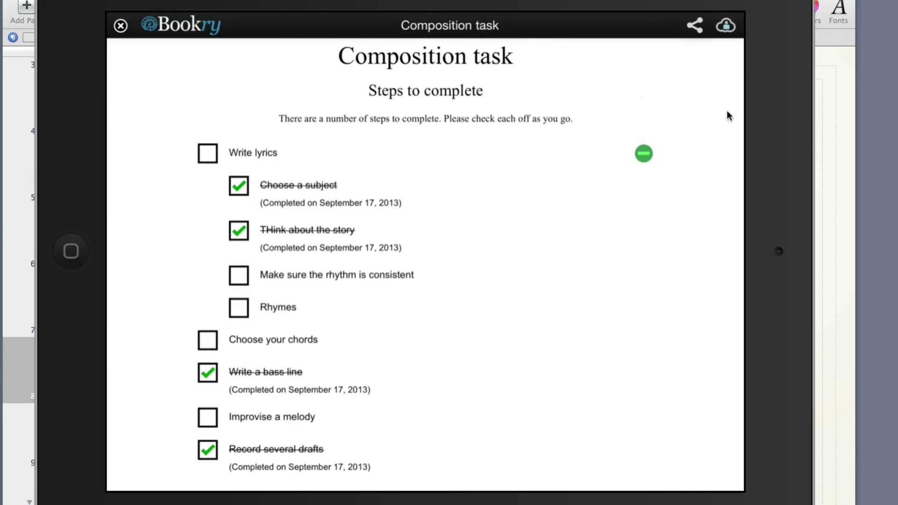
click(725, 29)
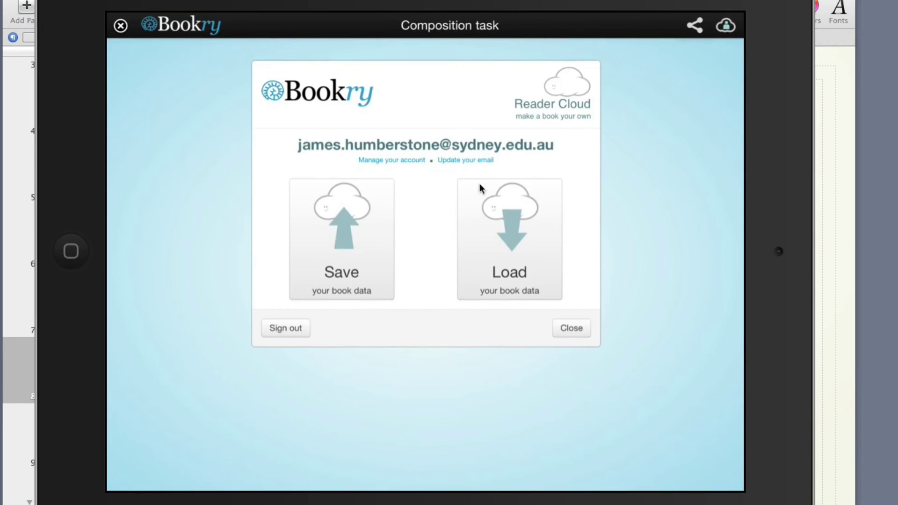